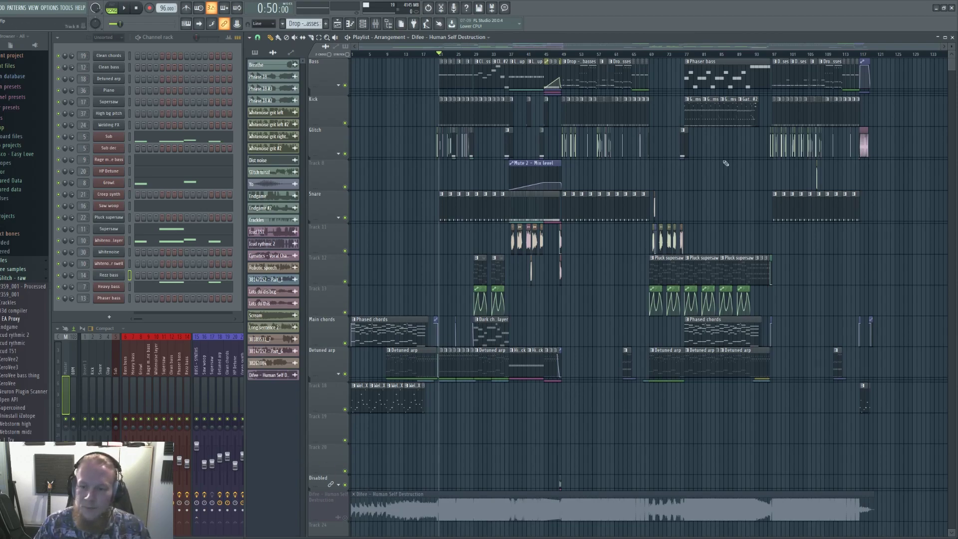
Listen to the rendered full-song track on its own, then stop playback and hide the mixer
click(348, 519)
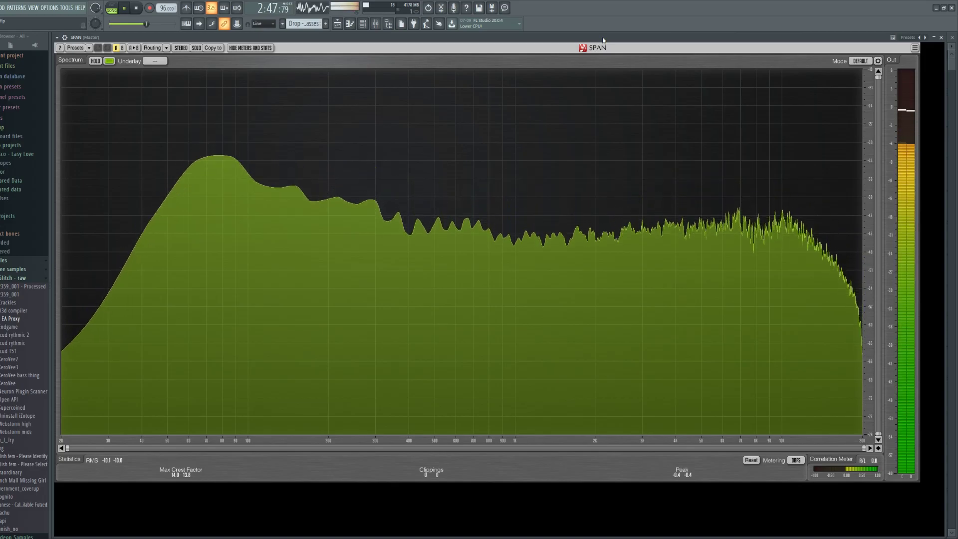
key(space)
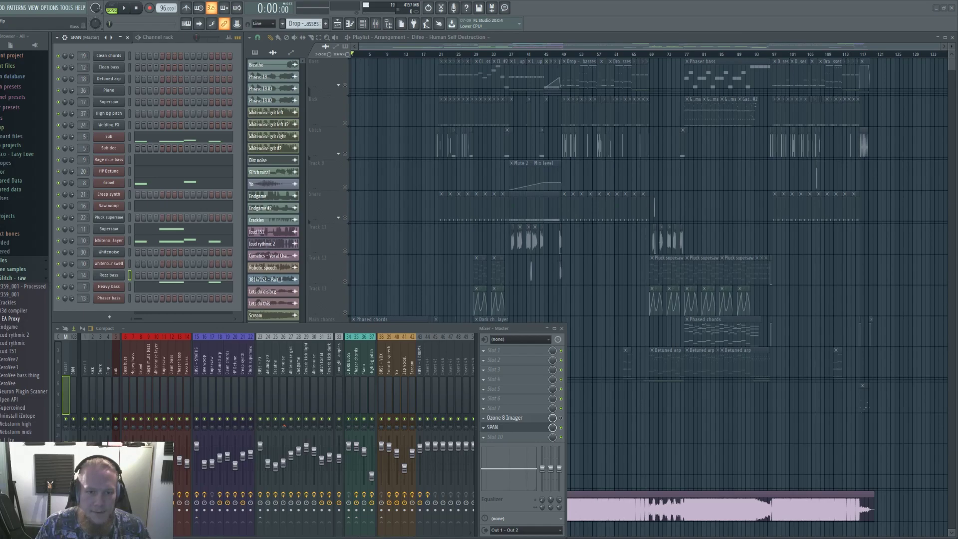
key(F9)
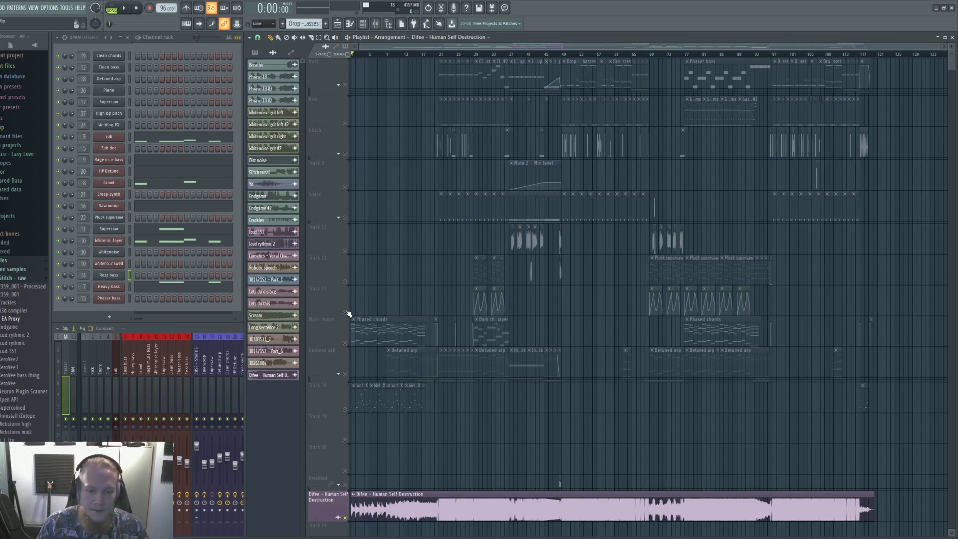
Unmute all the arrangement tracks and mute the rendered full-song track
right_click(345, 343)
right_click(346, 343)
click(345, 517)
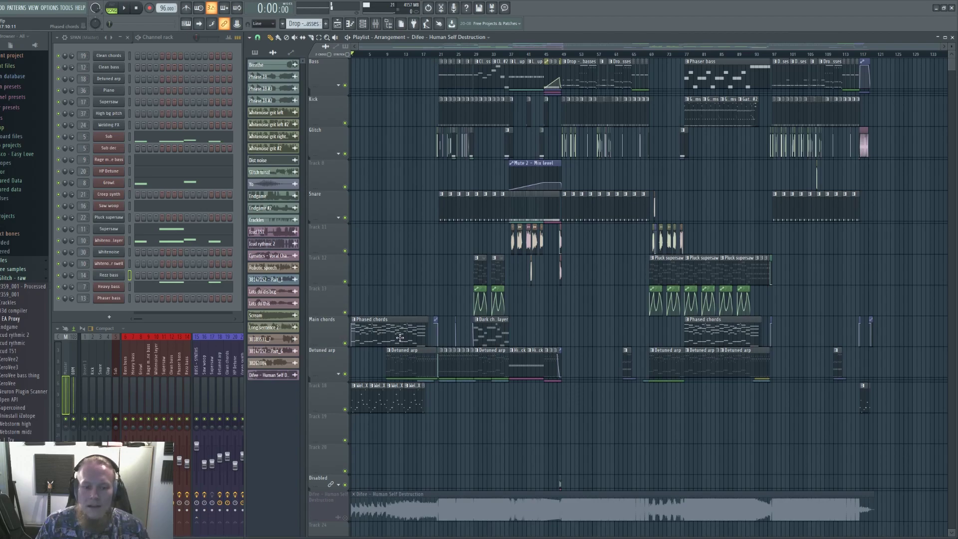
Pick the Phased chords pattern and inspect the iZVinyl and TSAR-1R Reverb effects on the Phaser chords mixer channel
click(374, 336)
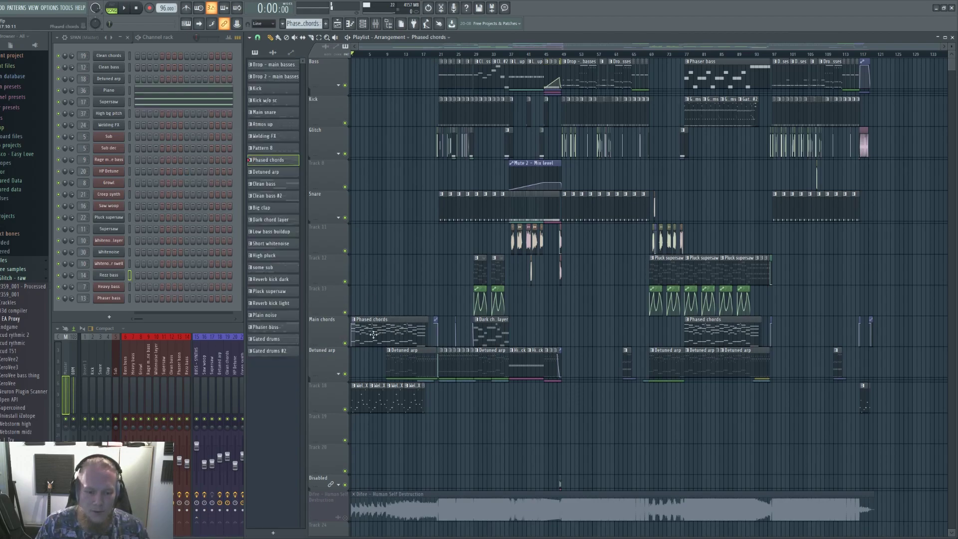
scroll(350, 416, up, 5)
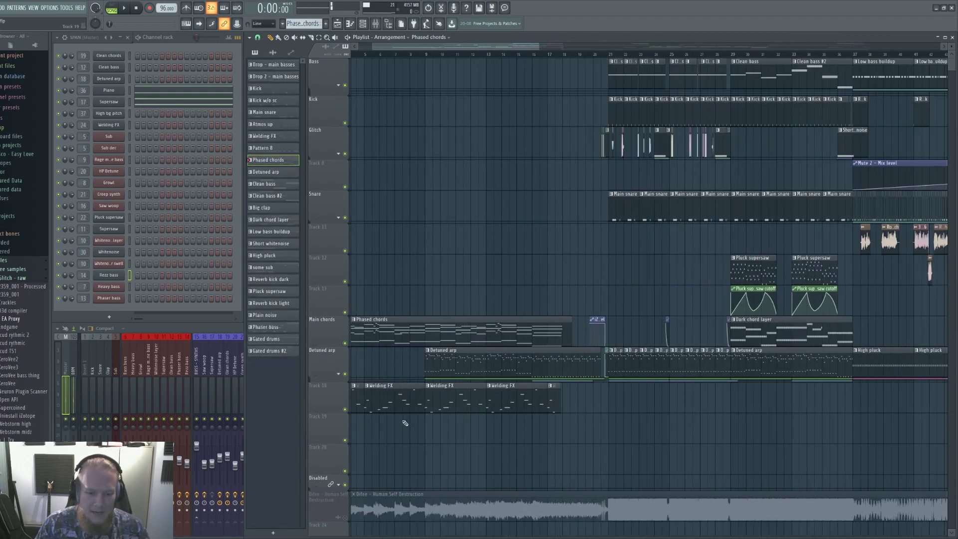
click(211, 389)
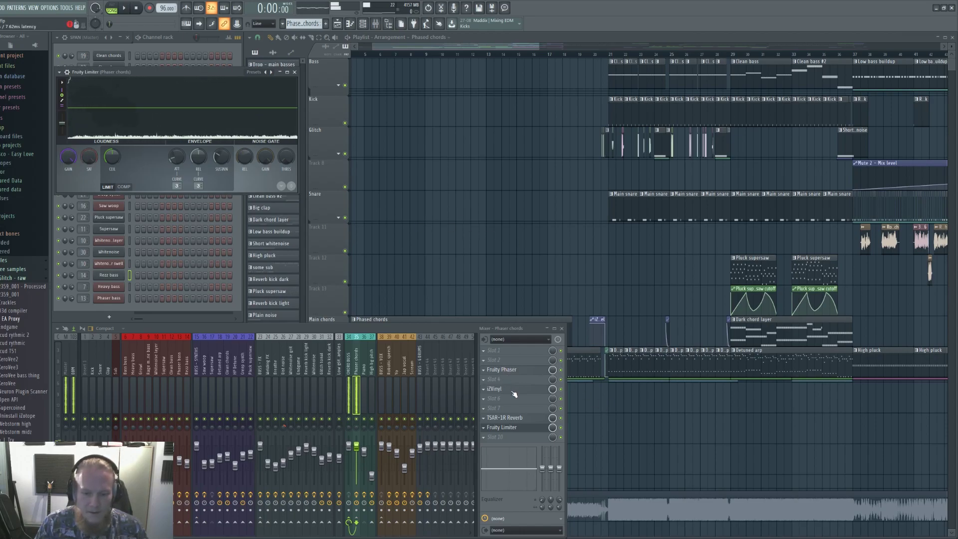
click(495, 389)
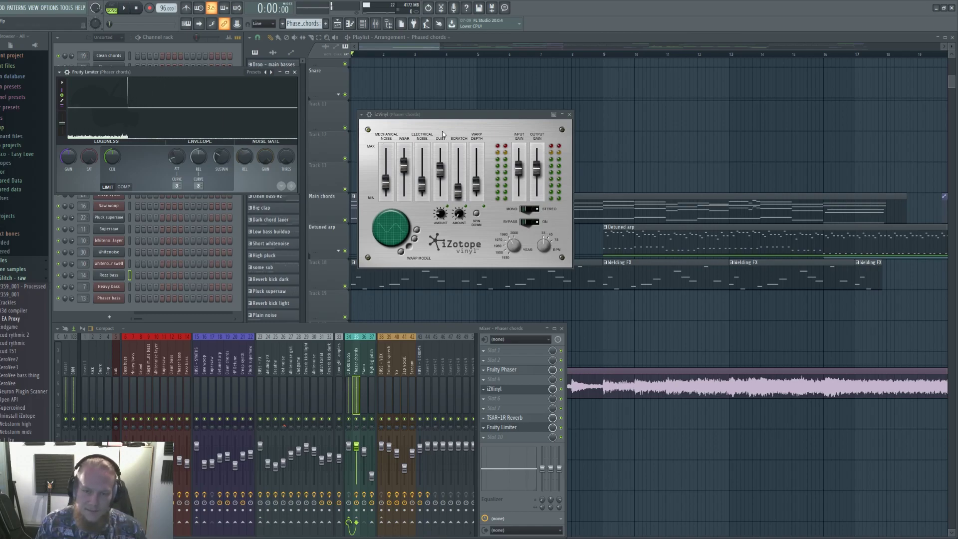
click(570, 114)
click(520, 418)
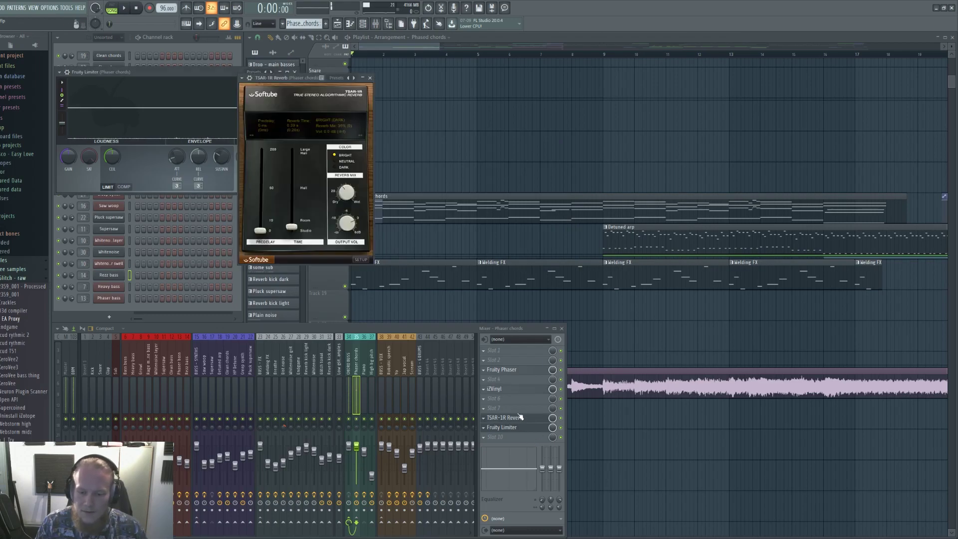
click(369, 78)
Examine the notes of the Welding FX pattern in the piano roll, then close it
click(385, 285)
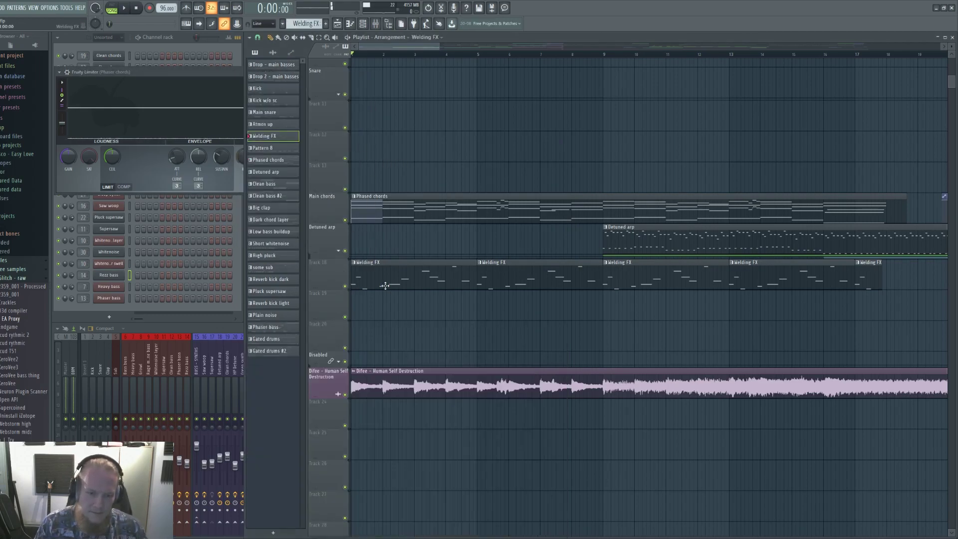
double_click(385, 286)
scroll(299, 51, up, 3)
scroll(152, 228, down, 10)
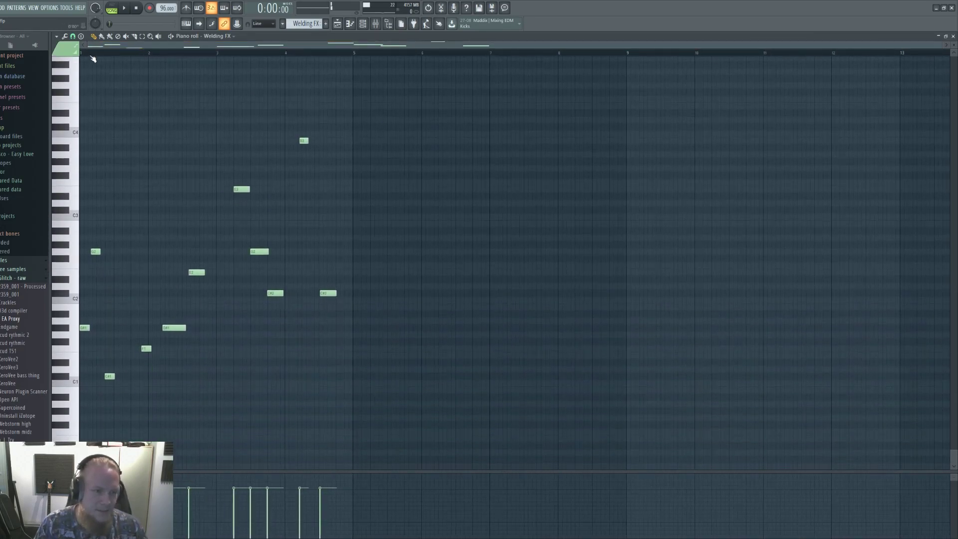
key(F7)
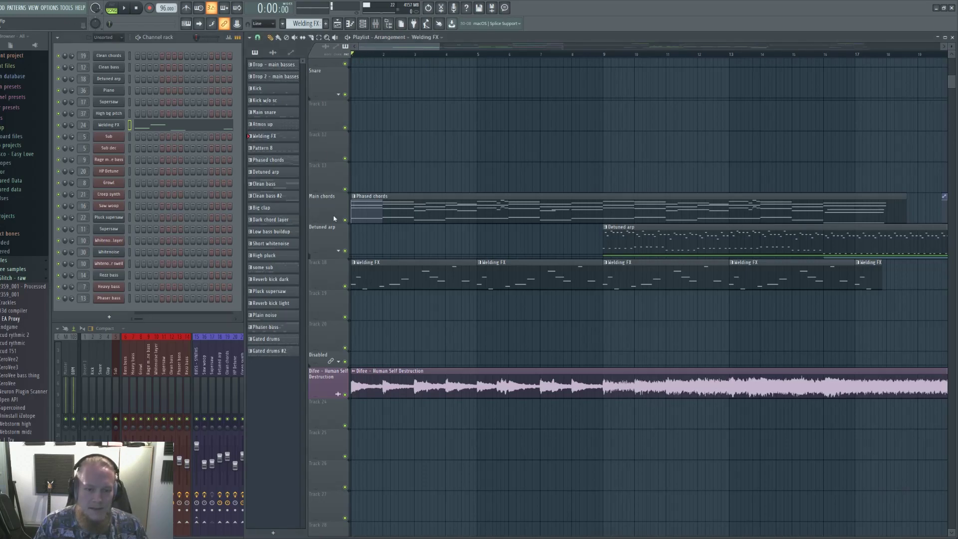
Solo the Welding FX track and listen to it with the Welding FX synth's settings open beside it
ctrl+click(345, 286)
key(space)
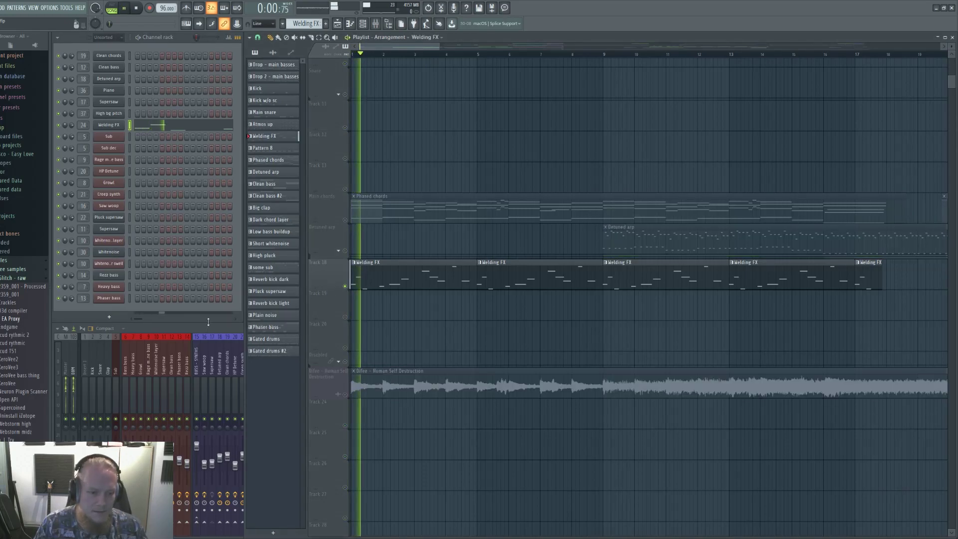
click(116, 125)
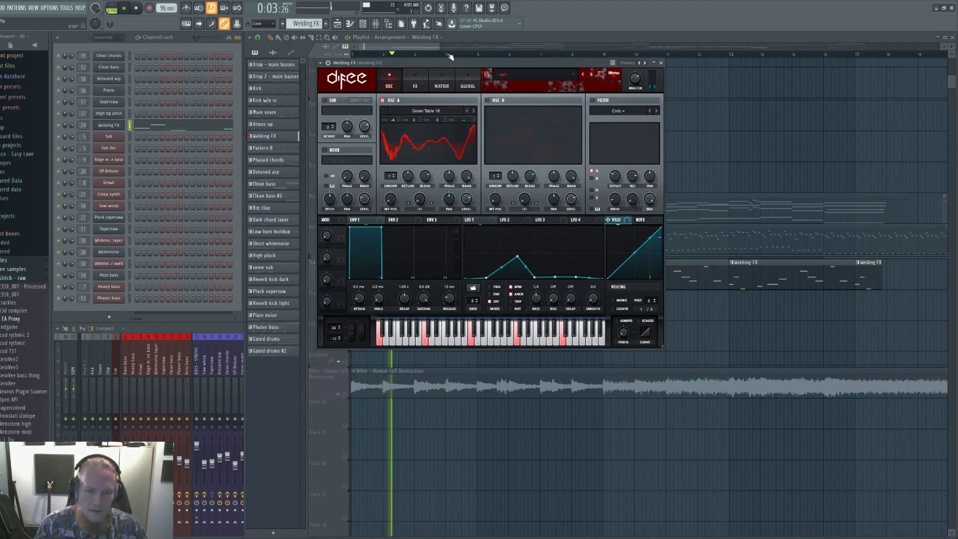
drag(439, 63, 613, 69)
key(space)
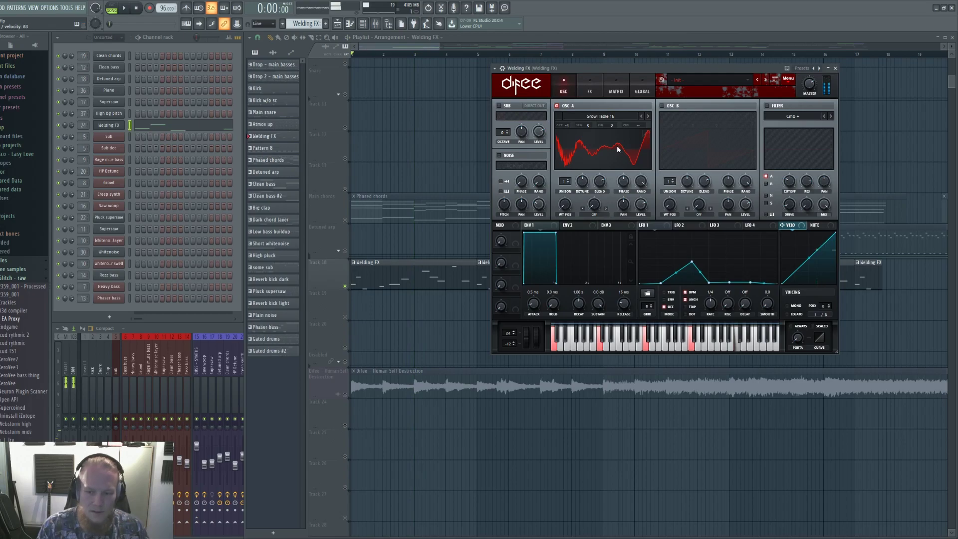
key(space)
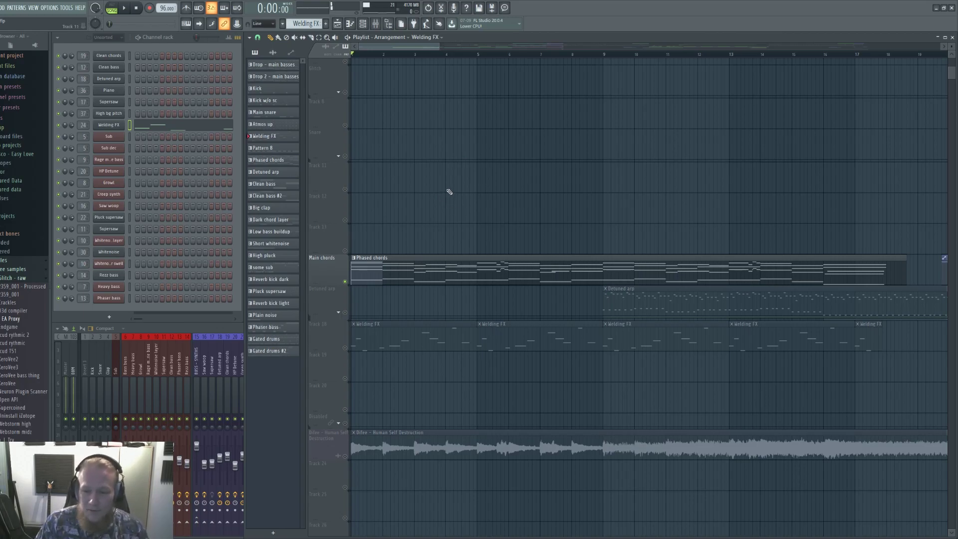
Check the iZVinyl effect on the Phaser chords mixer channel and listen to the soloed Main chords track
scroll(408, 50, up, 2)
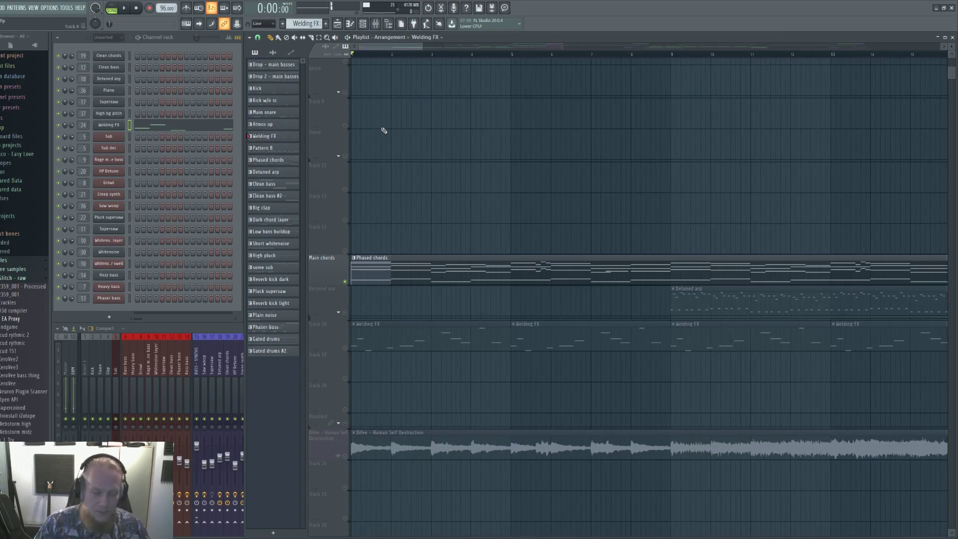
key(F9)
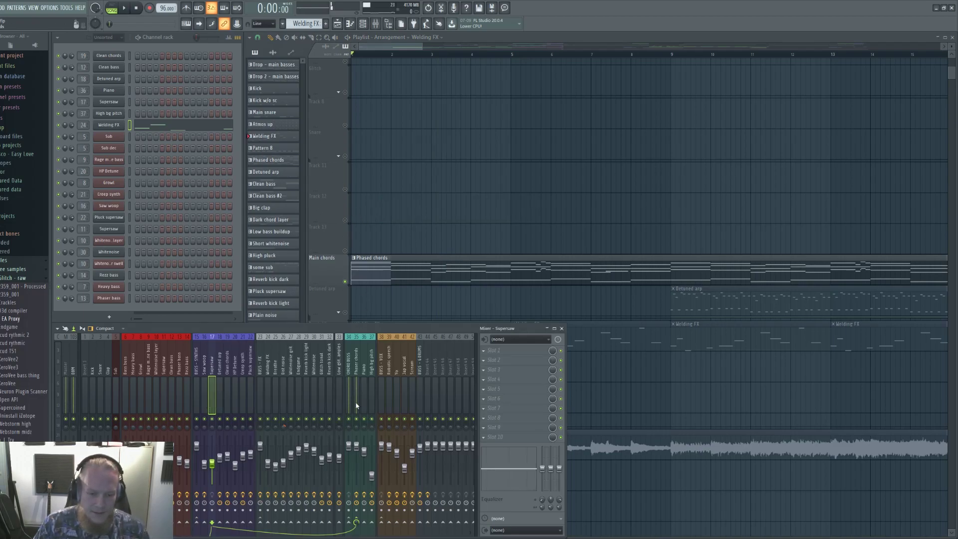
click(356, 377)
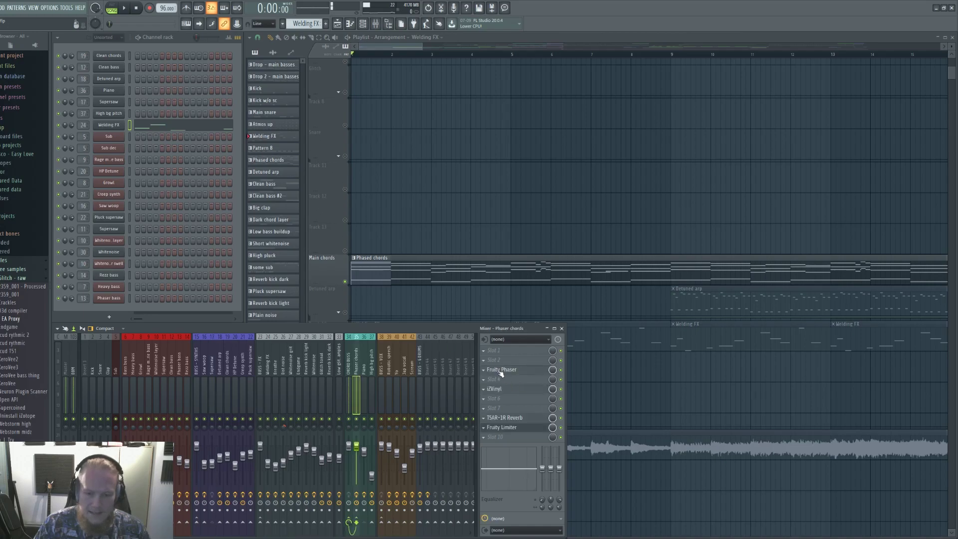
click(517, 389)
click(569, 114)
key(space)
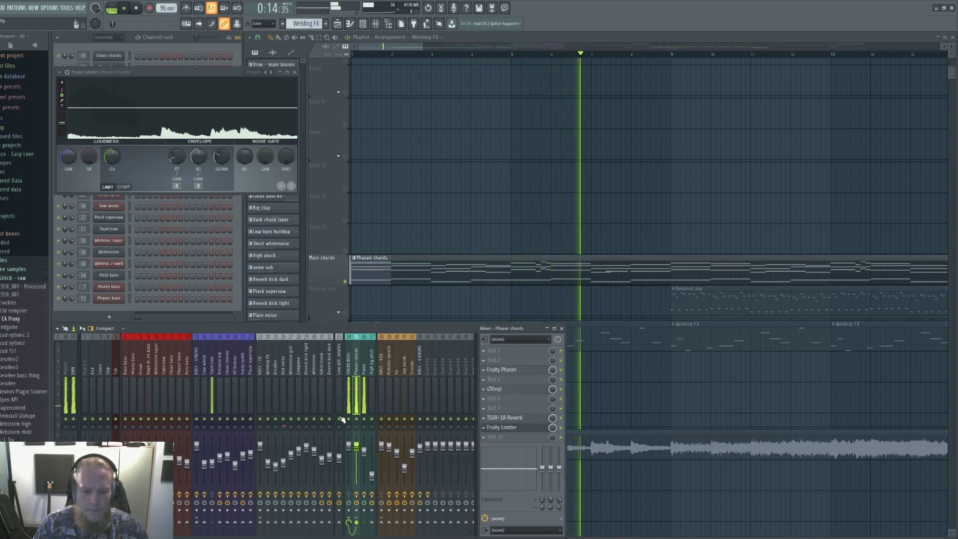
key(space)
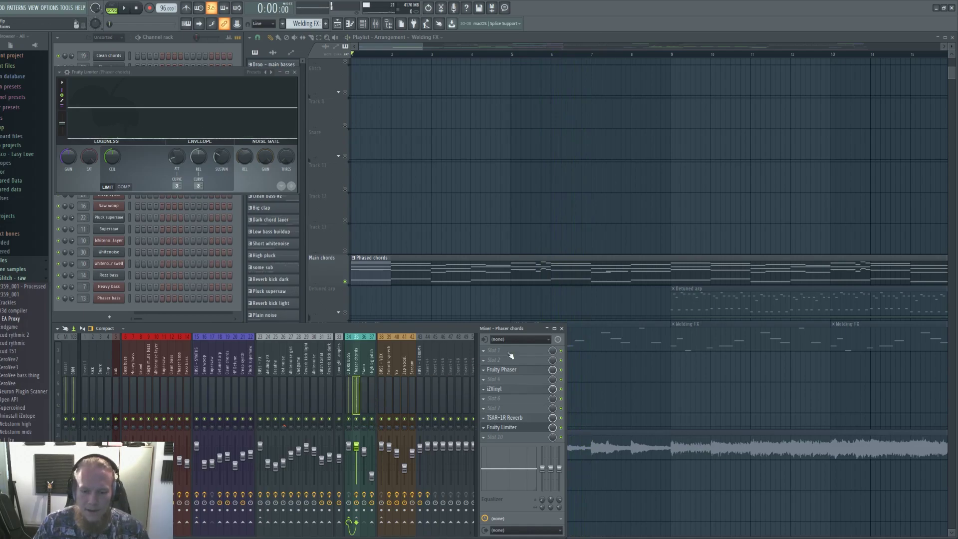
Look over the effect slots of the Piano and Supersaw mixer channels and return to the playlist
click(363, 383)
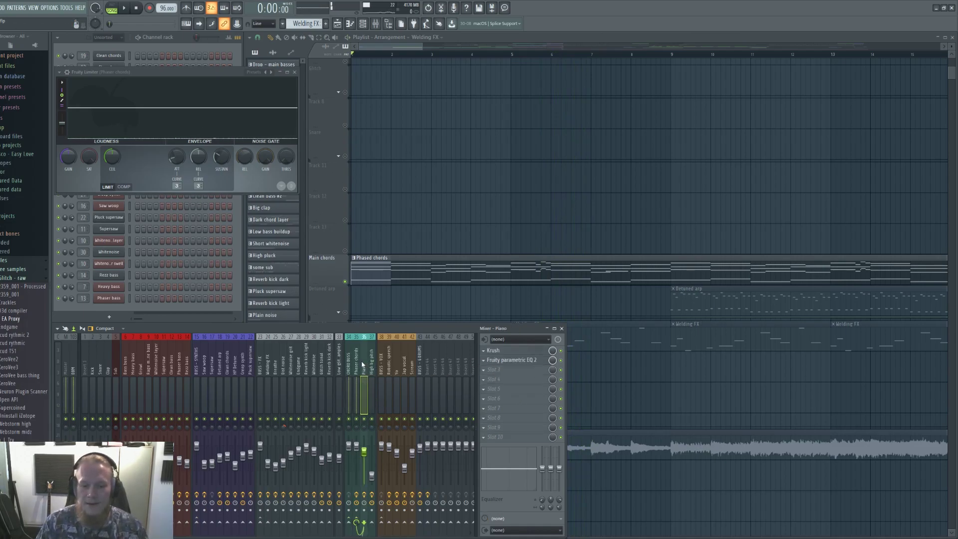
click(212, 384)
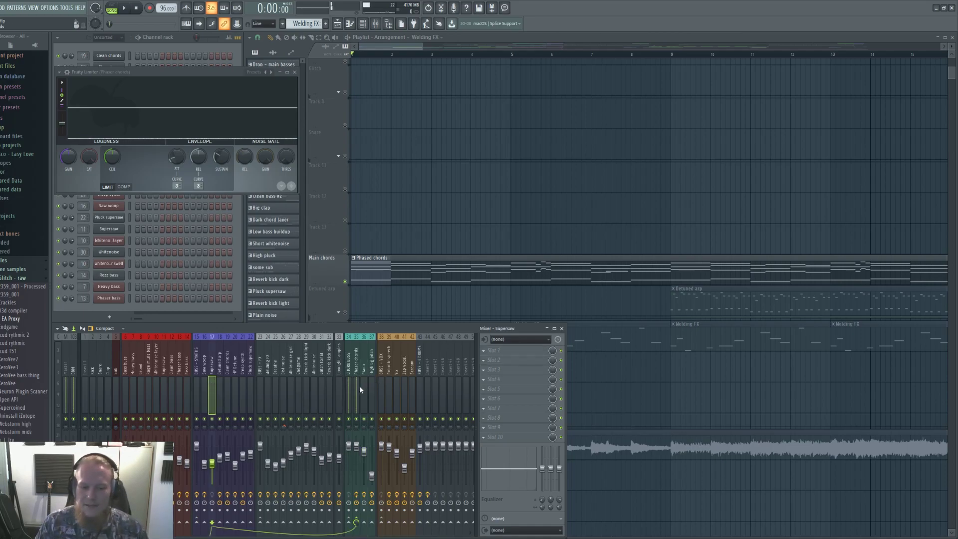
click(506, 191)
Set the playback position to bar 9, where the Detuned arp starts, and expand the Detuned arp track group
scroll(506, 191, down, 4)
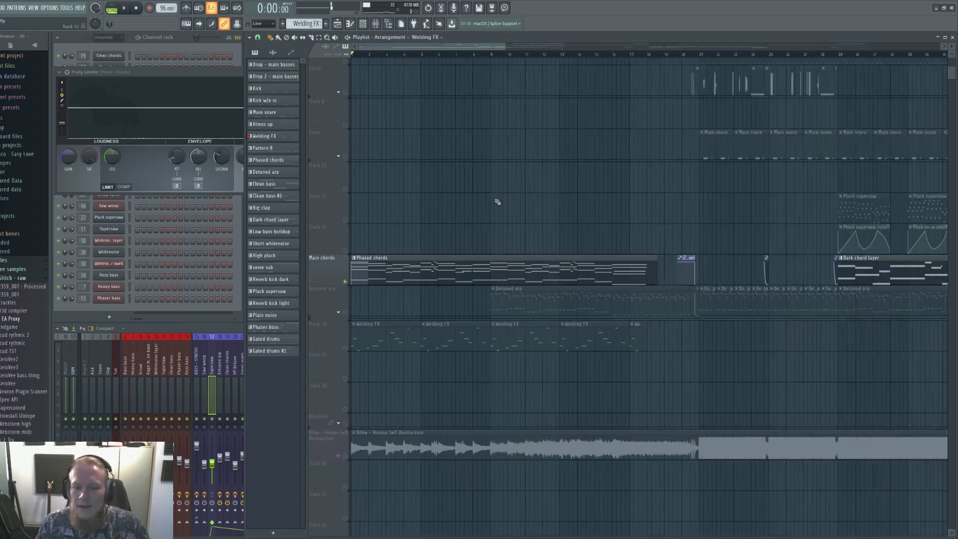
scroll(530, 194, up, 1)
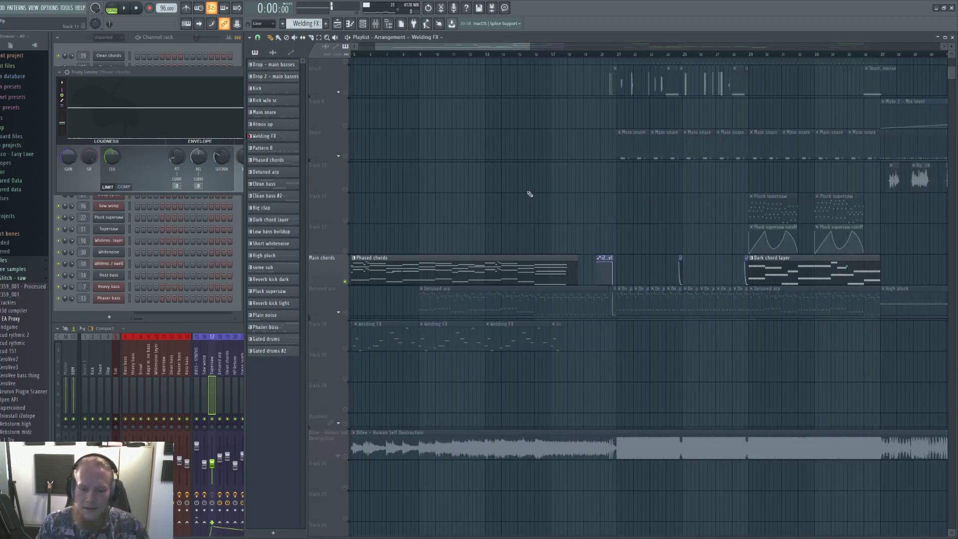
scroll(509, 209, down, 1)
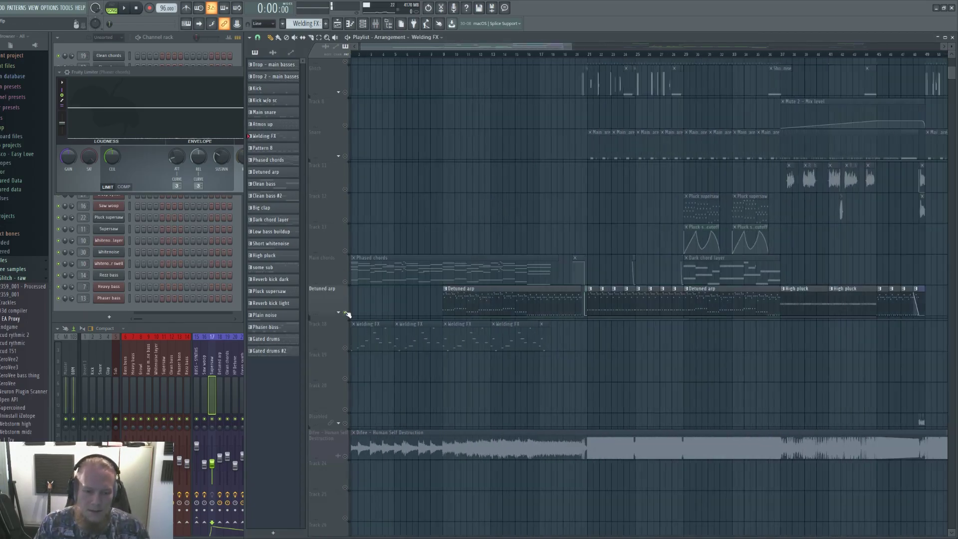
scroll(439, 217, up, 2)
scroll(478, 263, up, 2)
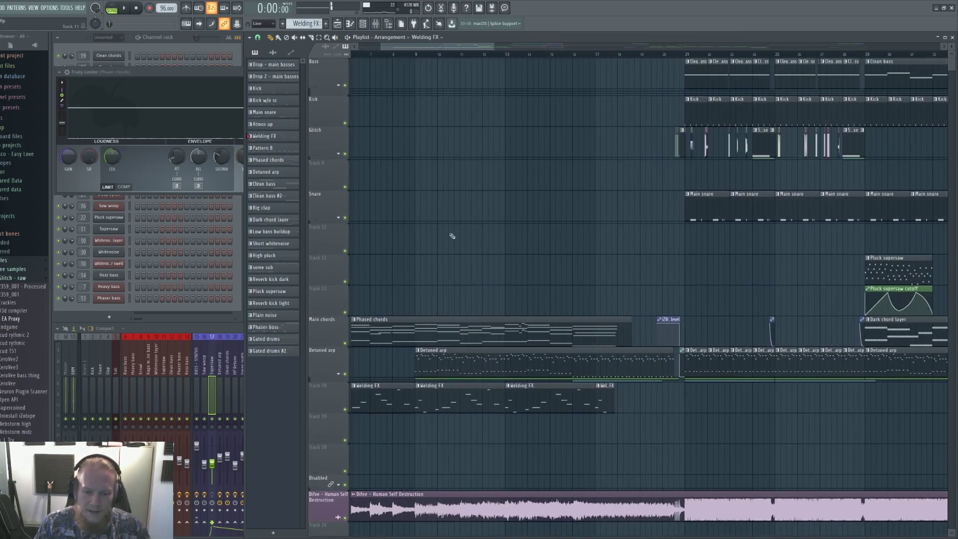
click(414, 53)
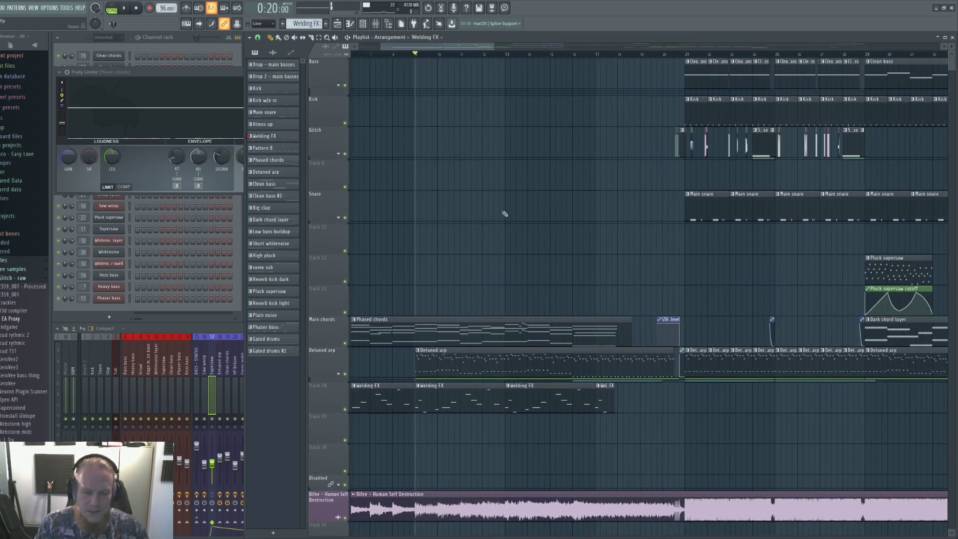
click(338, 374)
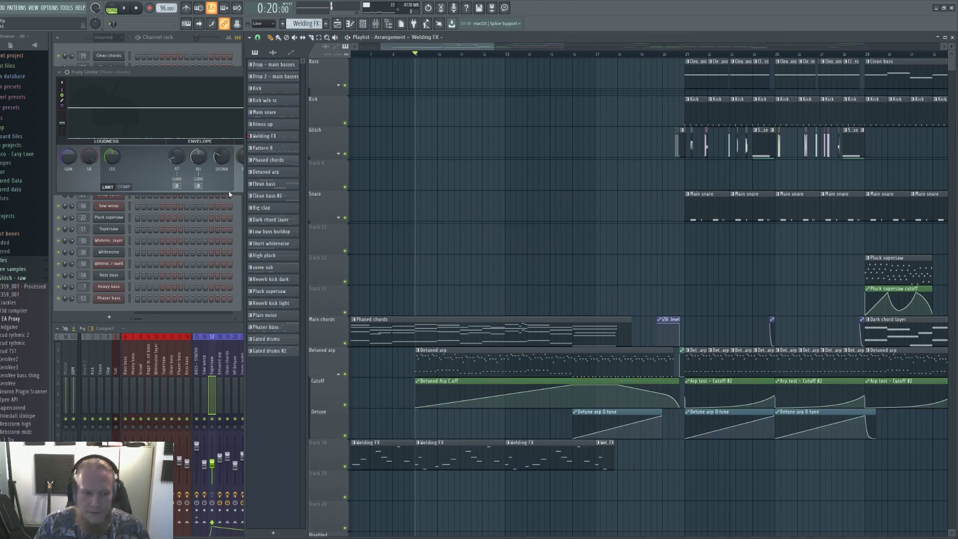
Close the Fruity Limiter window and select the Detuned arp pattern from its playlist clip
click(204, 74)
key(Escape)
click(435, 359)
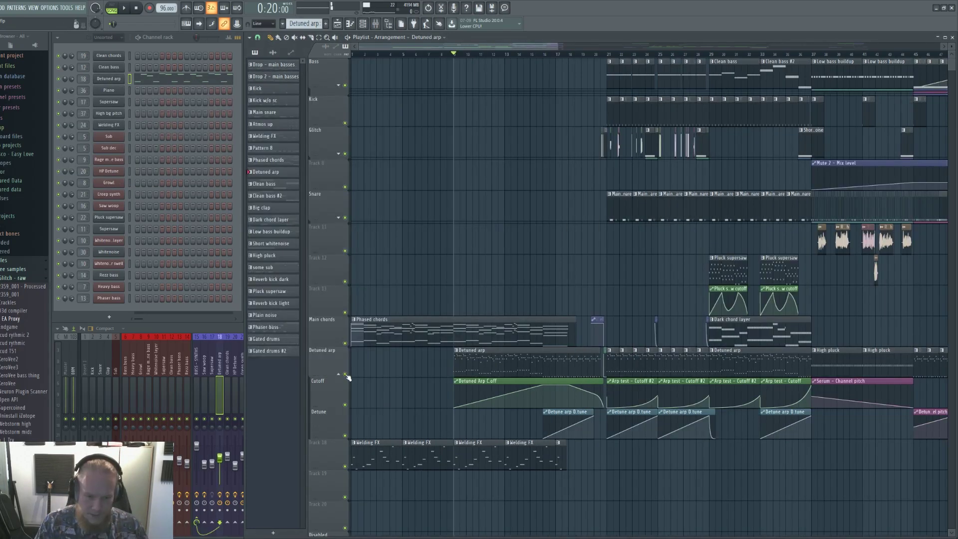
Solo the Detuned arp track together with its Cutoff and Detune automation tracks and start playback
right_click(345, 375)
click(345, 405)
click(344, 435)
key(space)
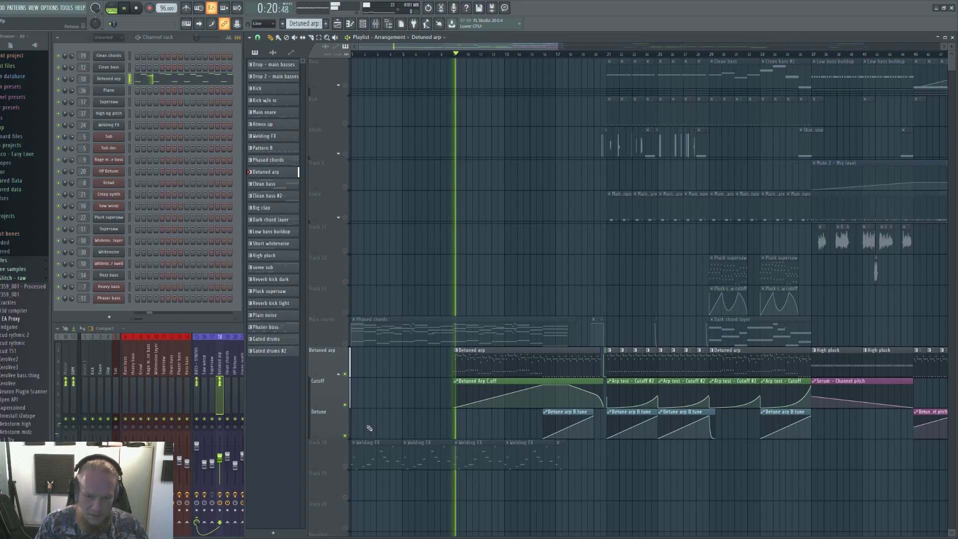
Open the TSAR-1R Reverb and Saturation Knob effects of the Detuned arp mixer channel and place their windows side by side
click(220, 402)
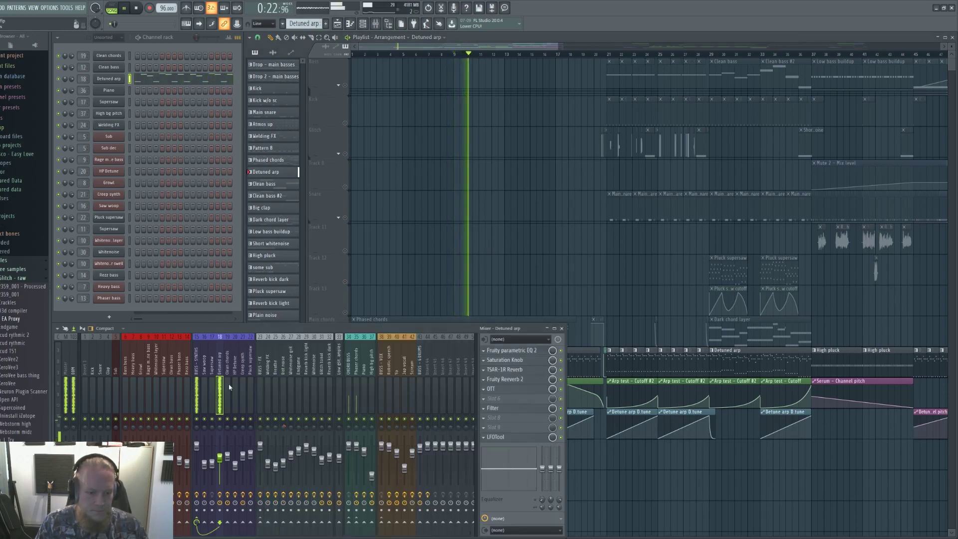
click(525, 369)
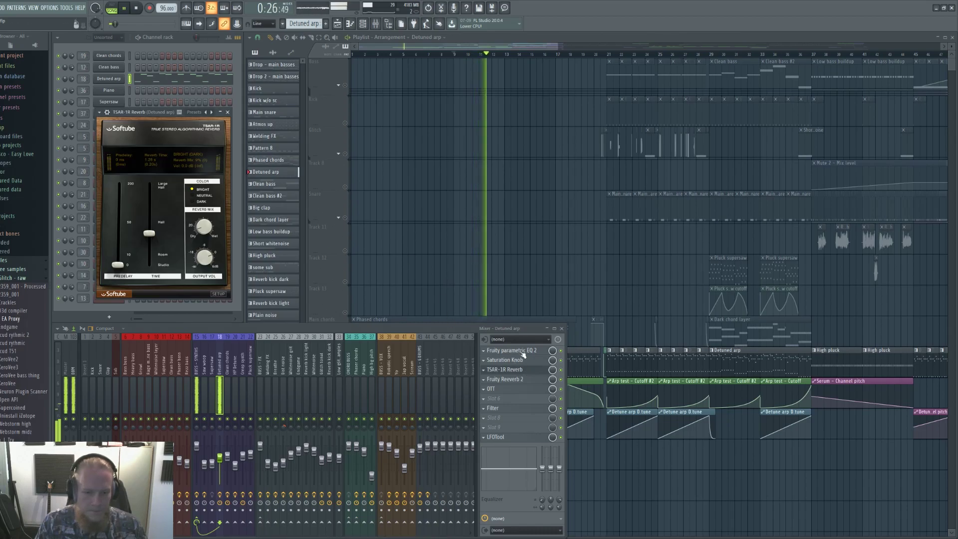
click(505, 360)
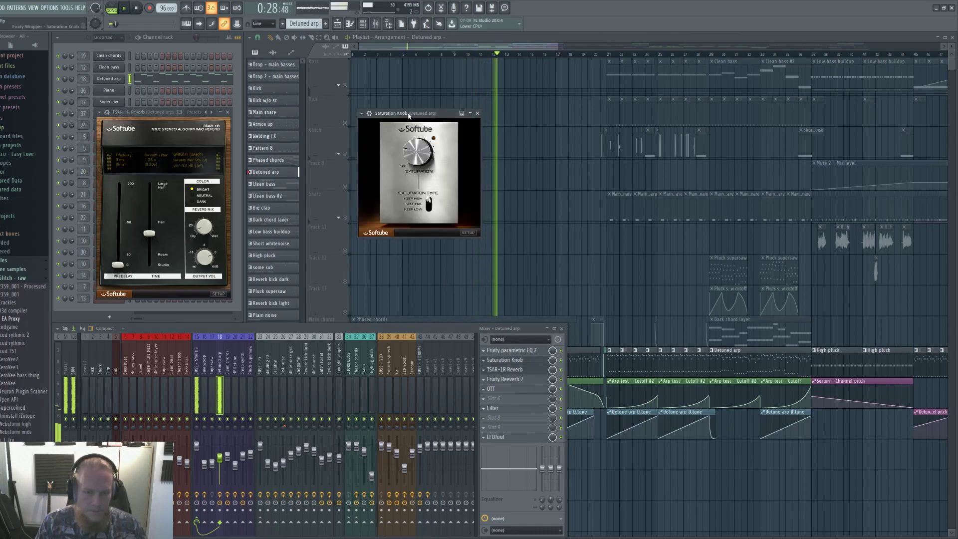
drag(444, 113, 347, 78)
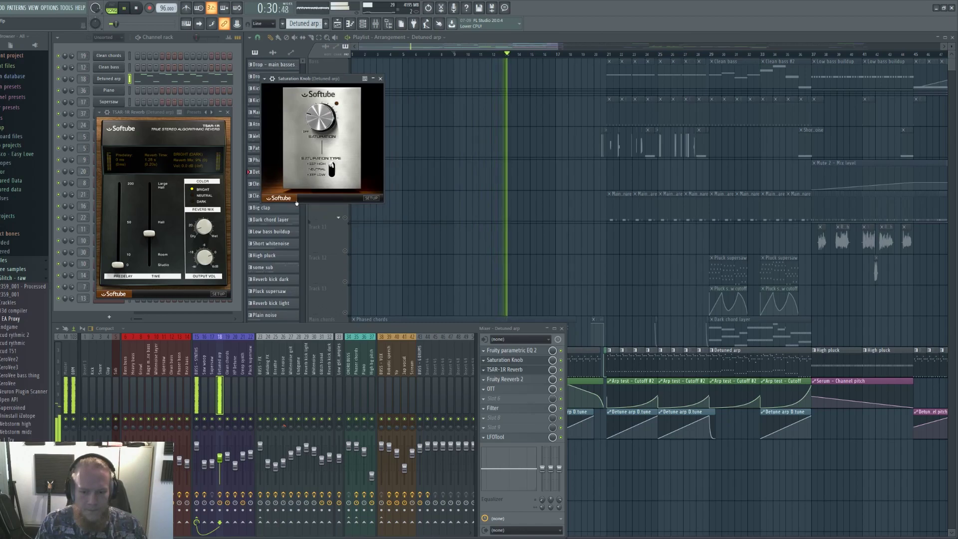
View the Fruity Reeverb 2 effect, and close the effect windows of the Detuned arp mixer channel
click(502, 381)
key(Escape)
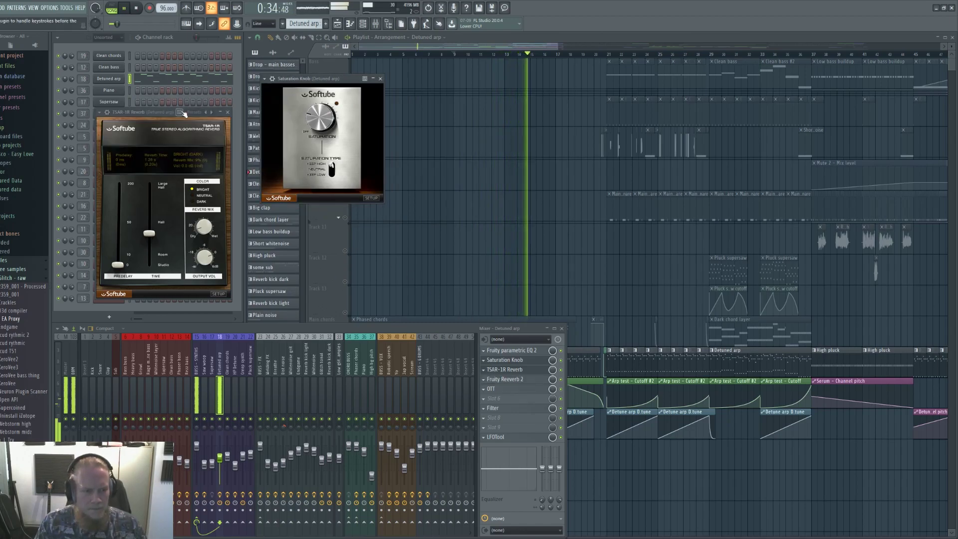
key(Escape)
key(Escape)
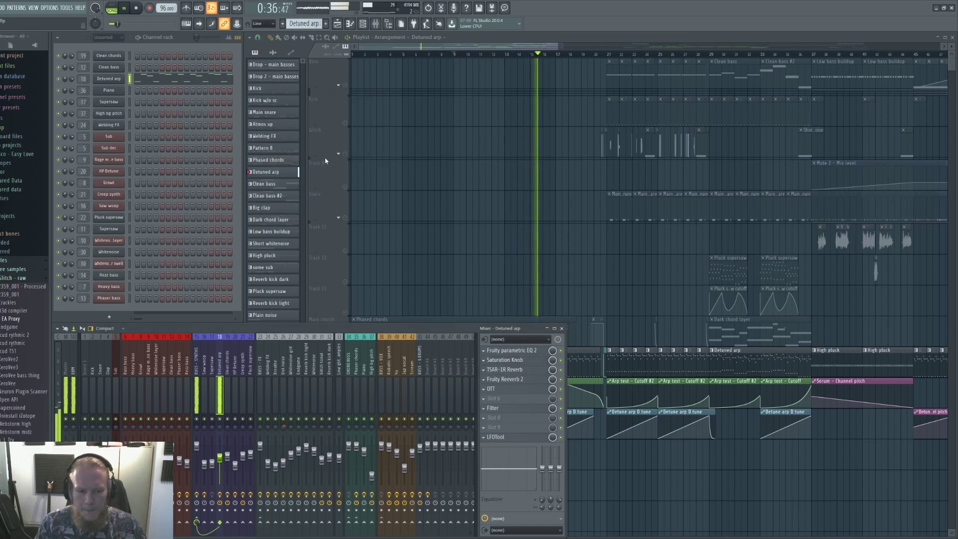
key(Escape)
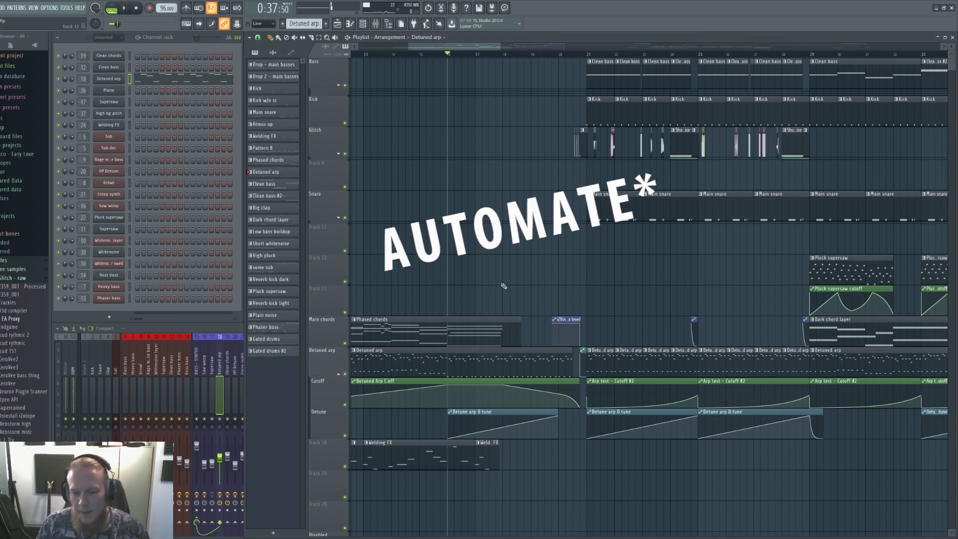
Open the Detuned arp synth and play the arrangement from bar 16 to hear its automation
click(118, 82)
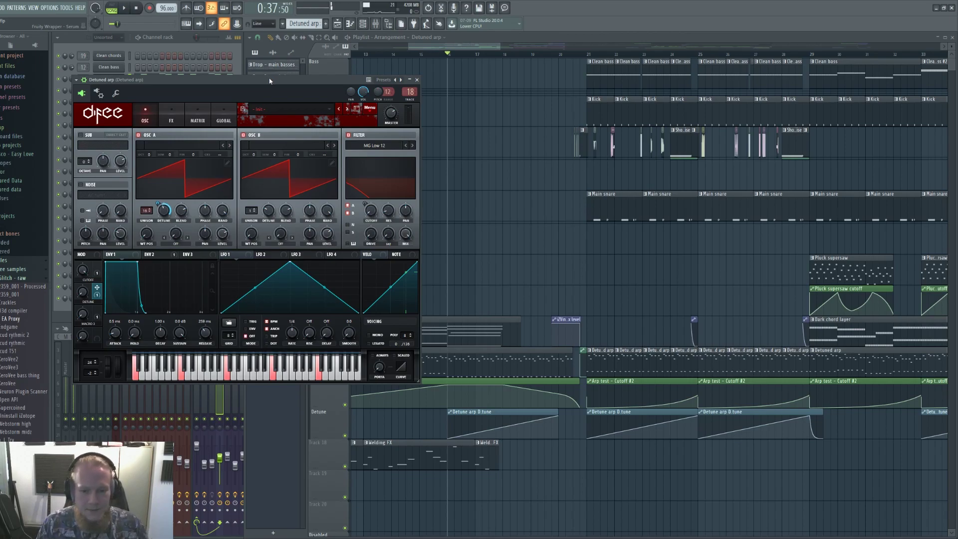
right_click(466, 78)
key(space)
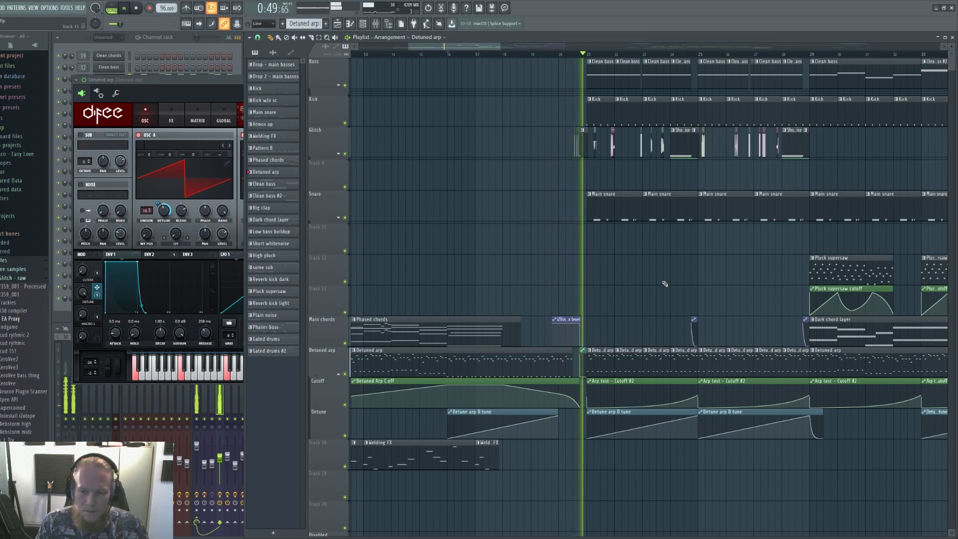
key(space)
Mark the time range from bar 21 to bar 37 in the playlist and clear the clip selection
scroll(692, 266, up, 3)
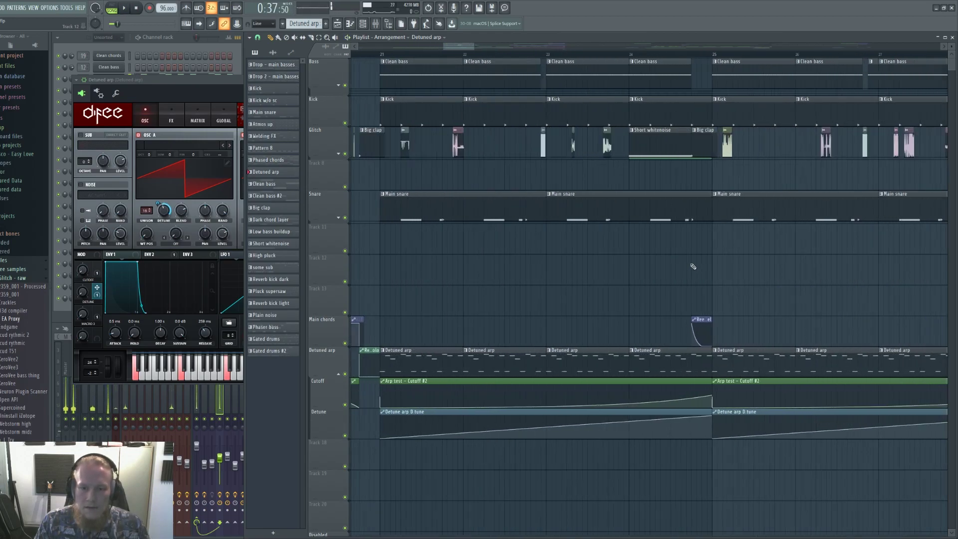
mouse_move(483, 46)
mouse_down()
mouse_move(509, 47)
mouse_move(489, 46)
mouse_up()
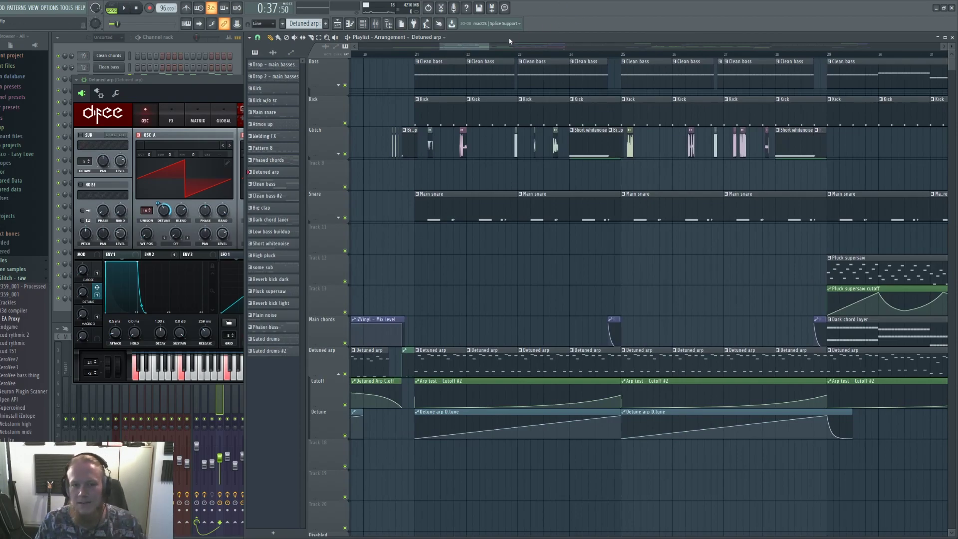
scroll(405, 63, down, 6)
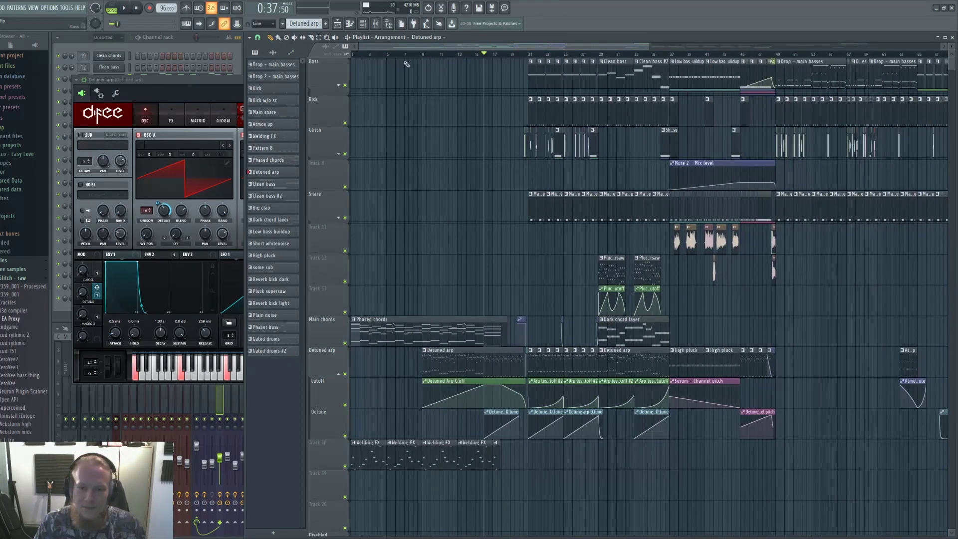
scroll(519, 59, down, 3)
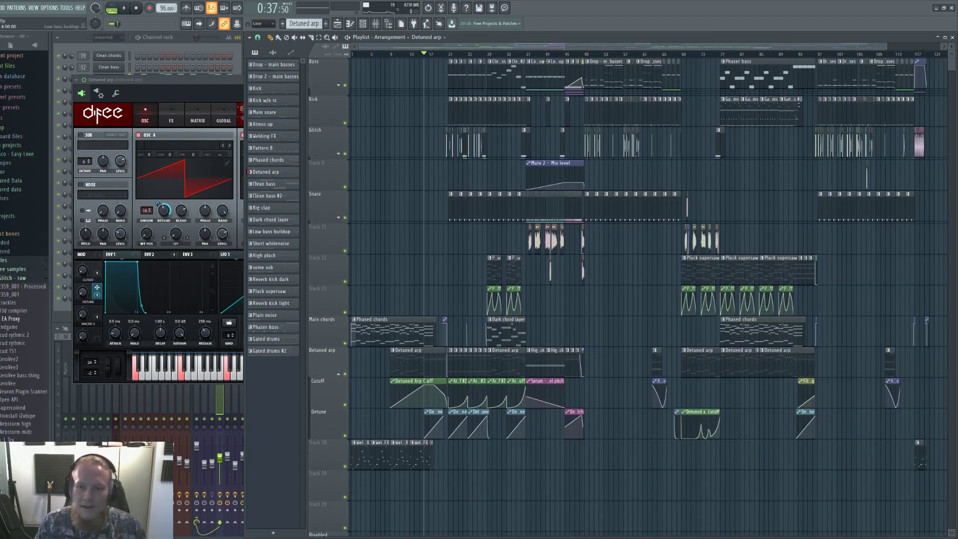
drag(448, 54, 527, 54)
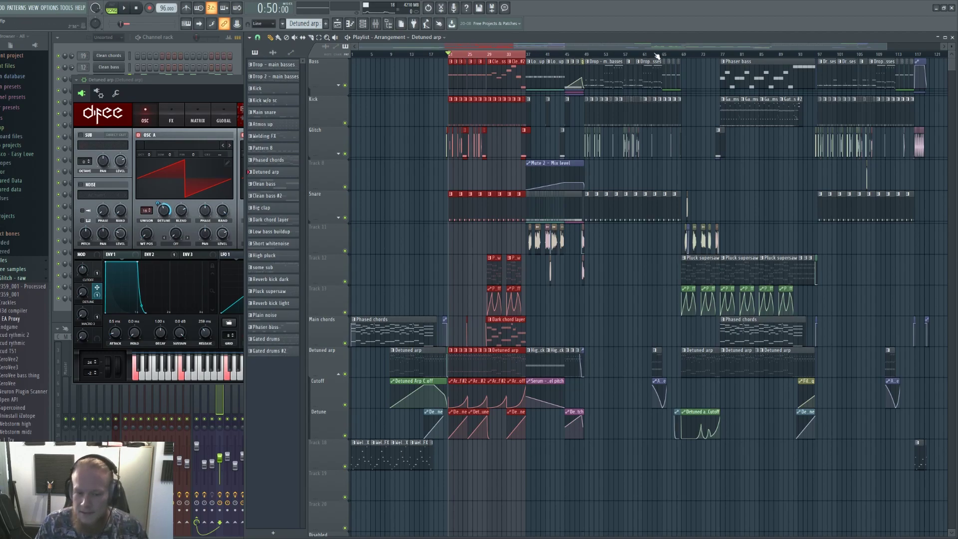
click(498, 175)
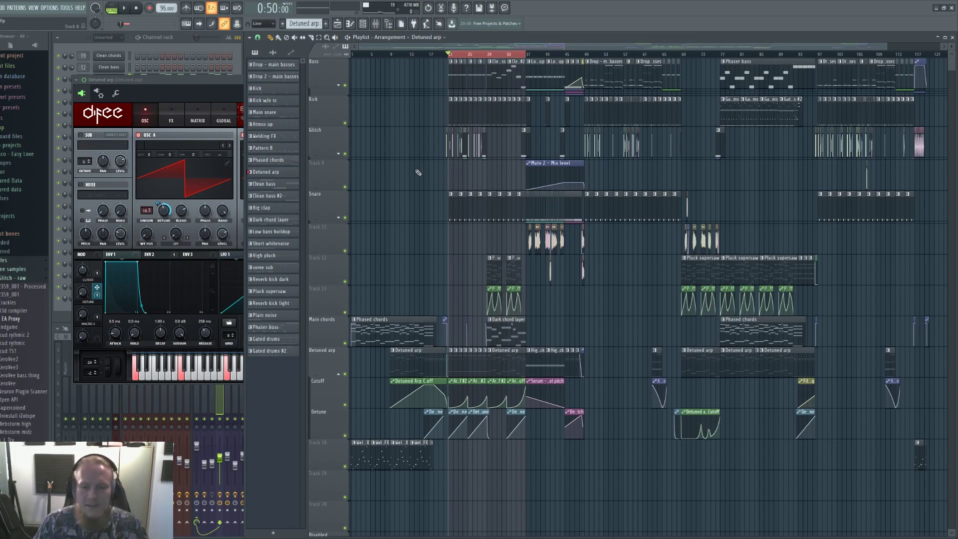
Play the marked range, solo the Glitch track and listen to it again from about bar 26
scroll(464, 182, up, 5)
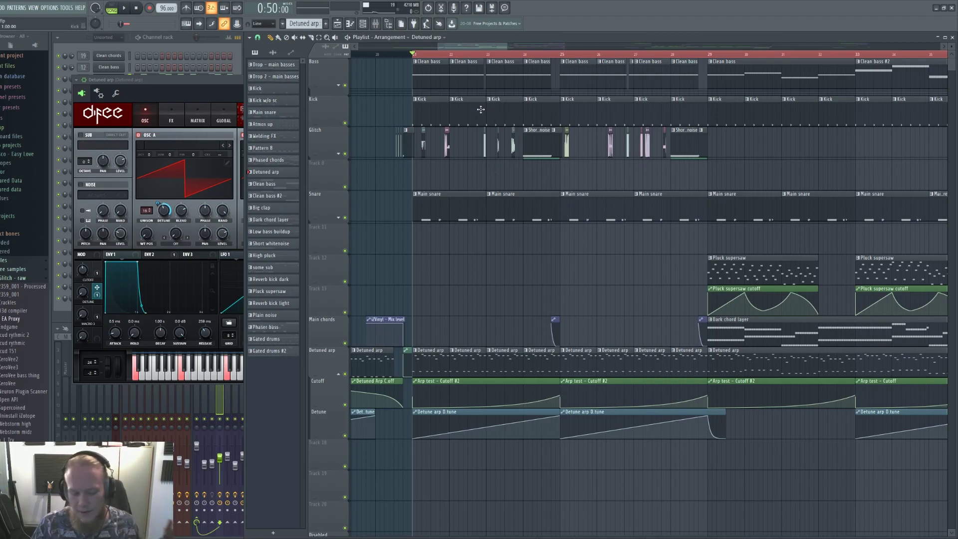
key(space)
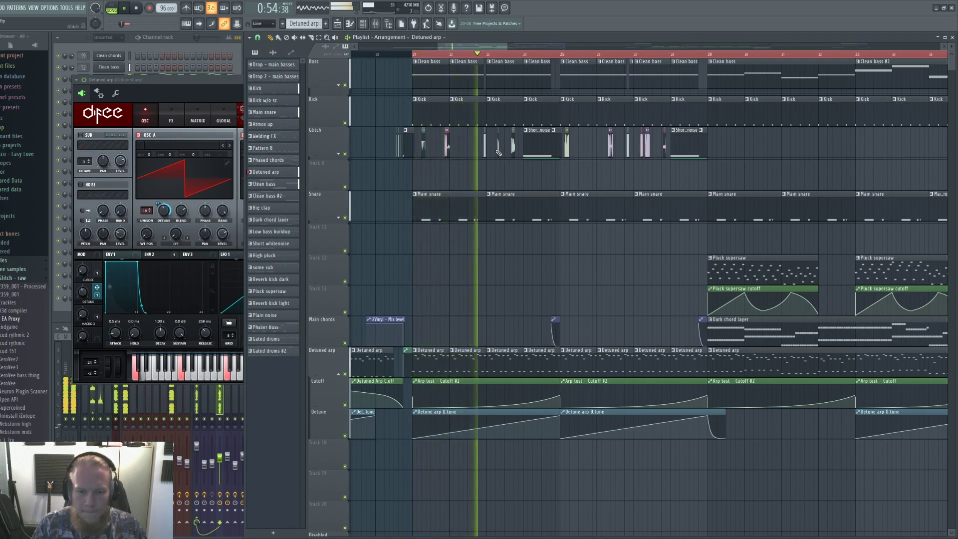
right_click(345, 154)
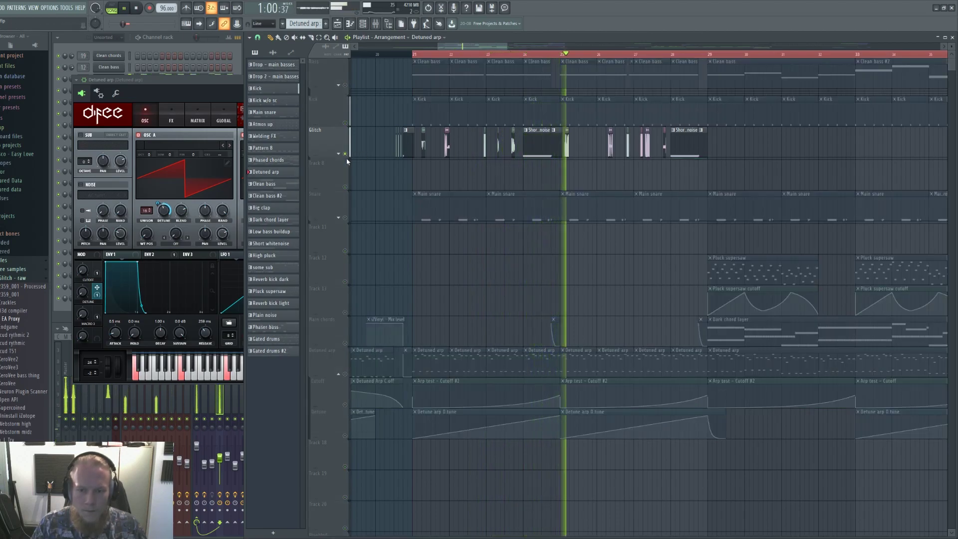
click(612, 54)
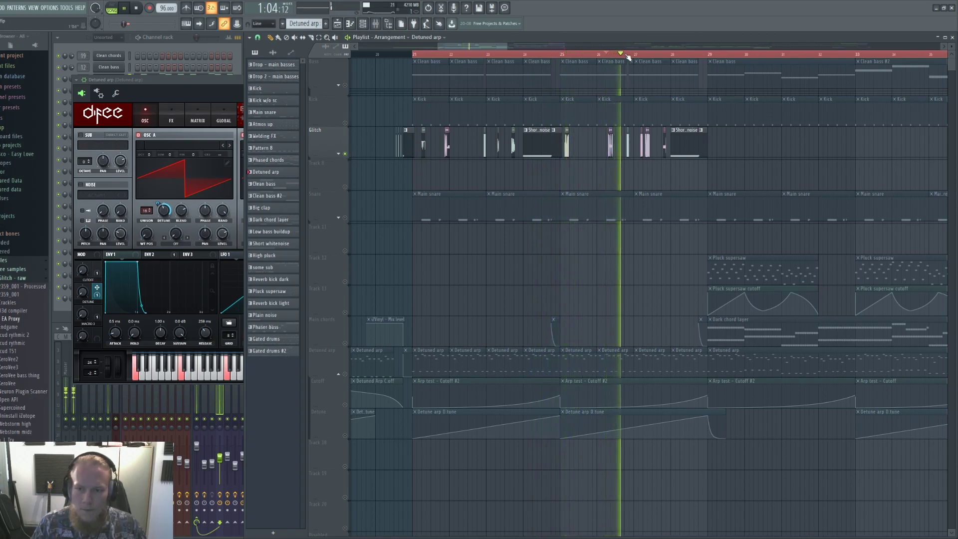
key(space)
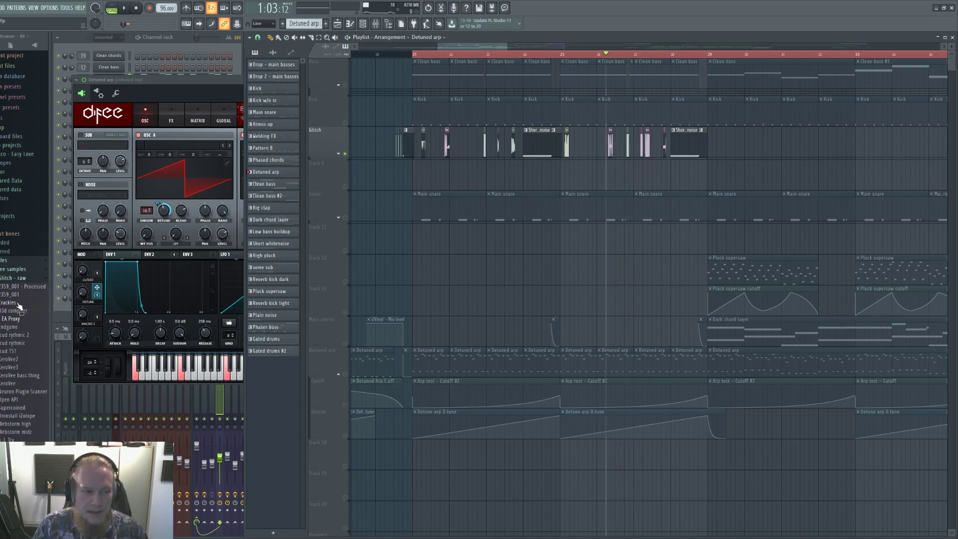
Point out the "rythmic 2" sample folder in the browser and unsolo the Glitch track
click(18, 359)
click(20, 335)
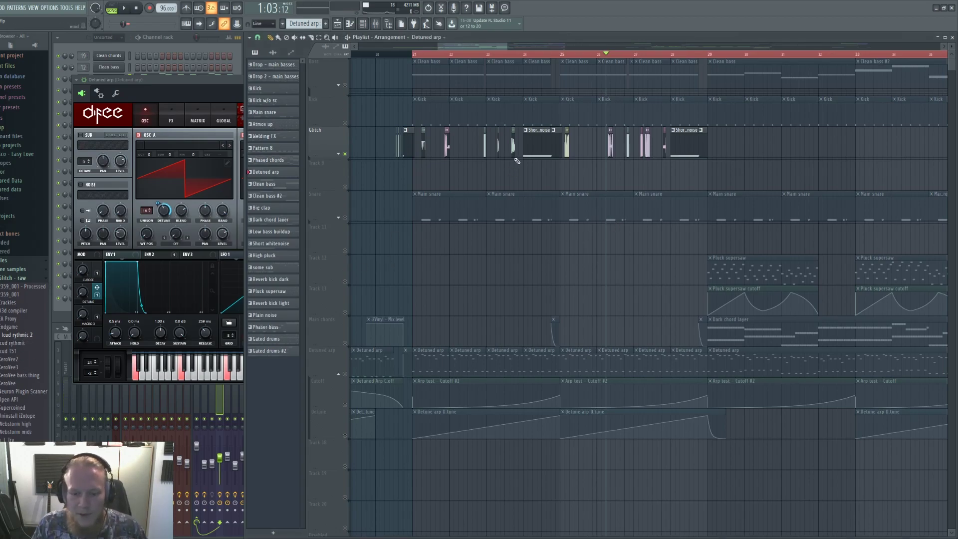
right_click(345, 155)
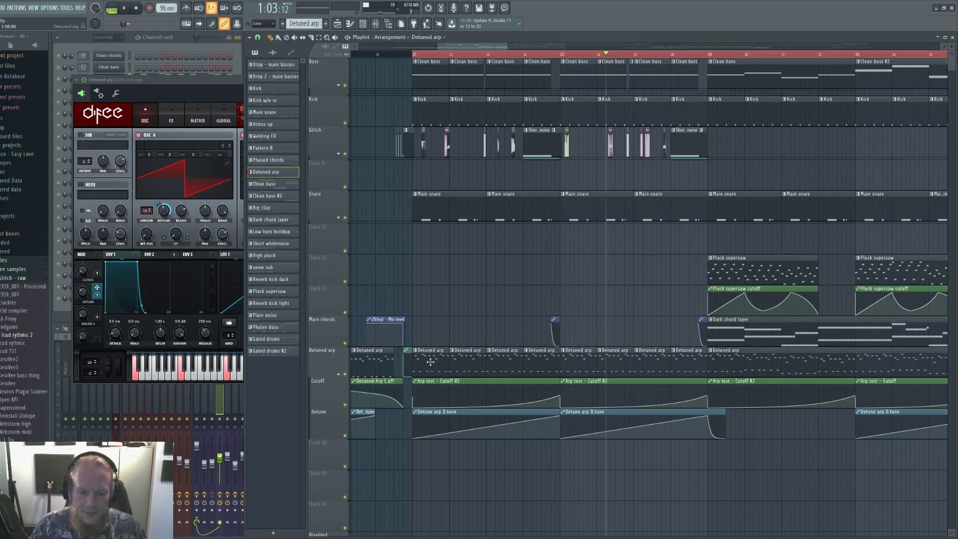
Play the full arrangement from bar 21 and stop it after listening
click(412, 54)
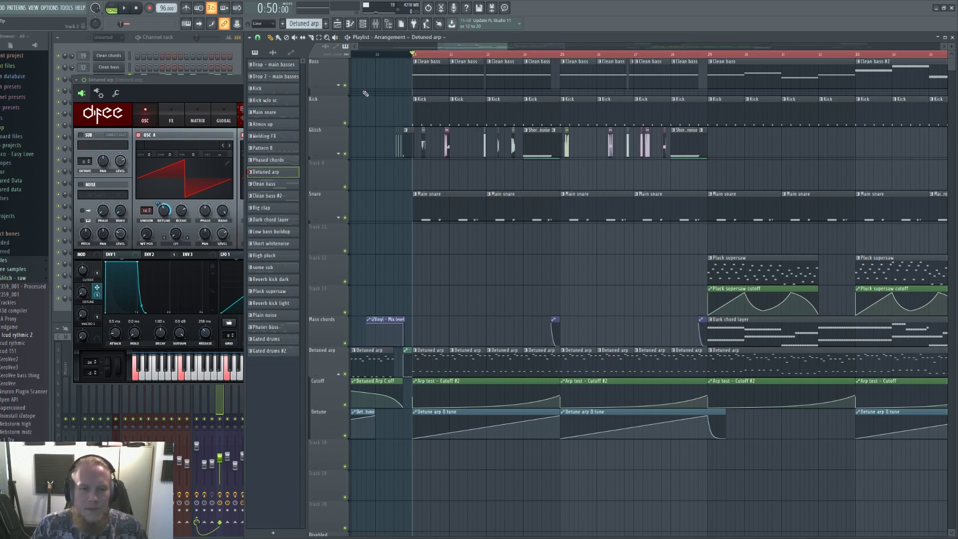
key(space)
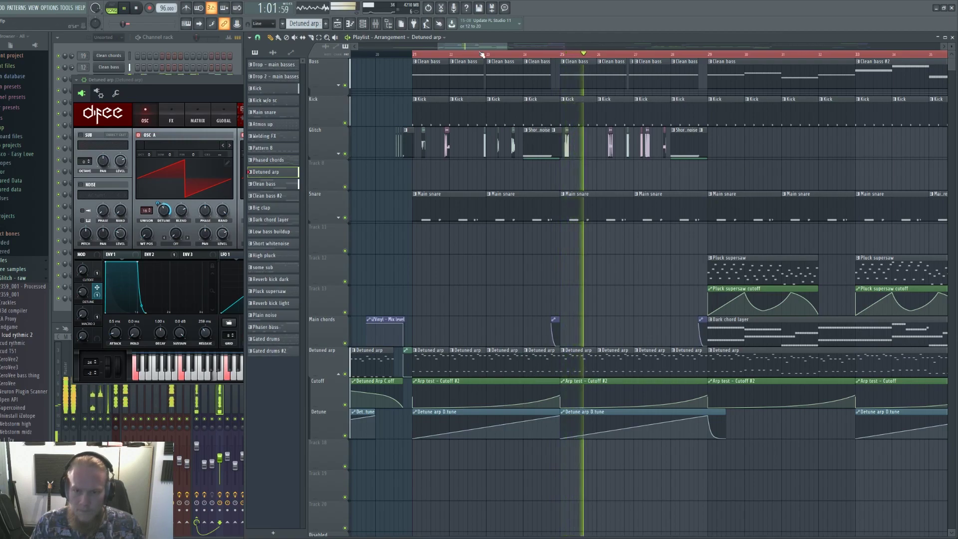
key(space)
Select the Pluck supersaw pattern from its clip, solo its track together with its cutoff automation track, and play from bar 29
drag(481, 47, 491, 48)
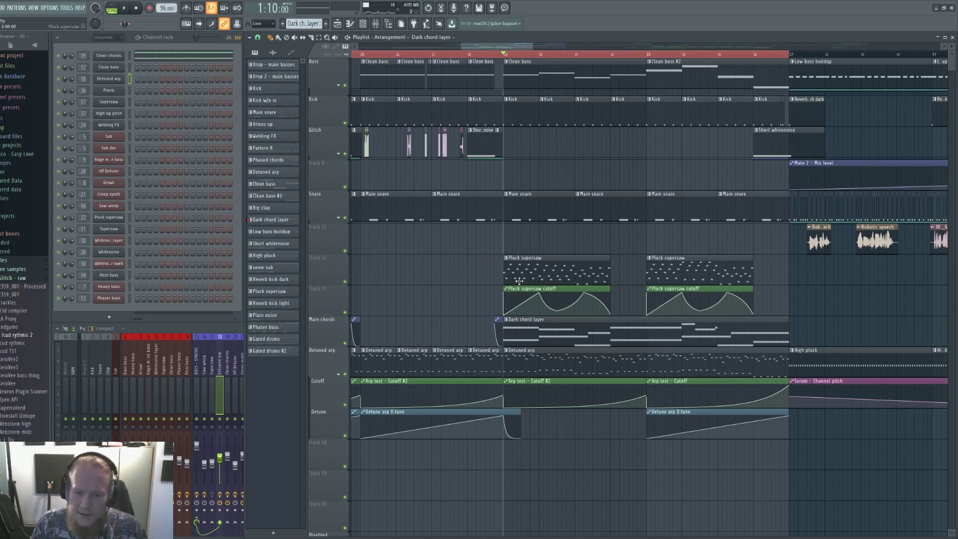
click(537, 267)
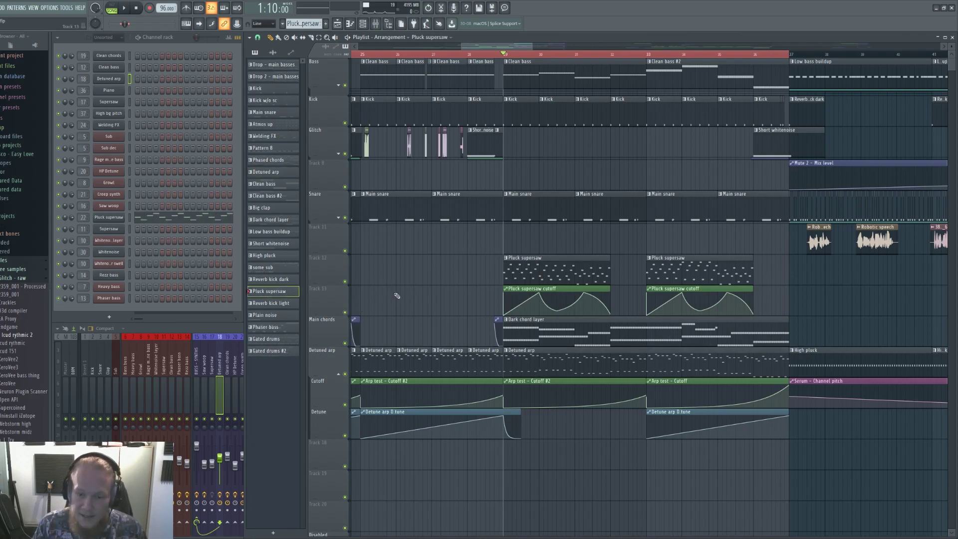
right_click(347, 313)
click(345, 283)
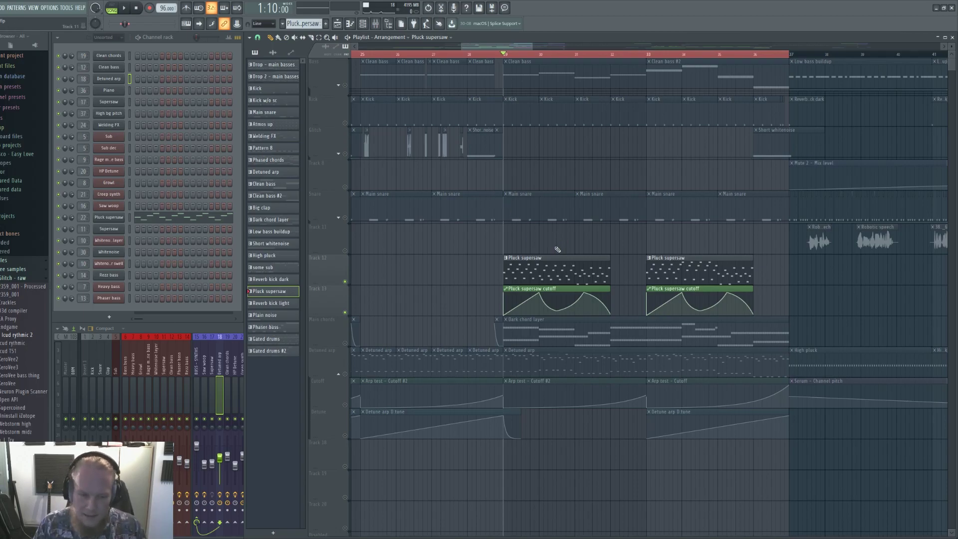
key(space)
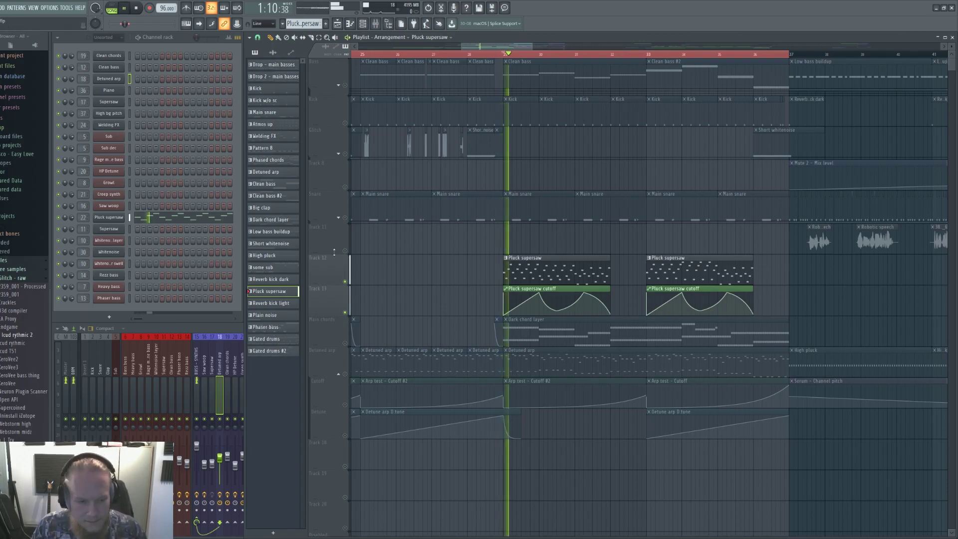
Show the Pluck supersaw channel's effect chain in the mixer and stop playback
click(220, 389)
click(250, 394)
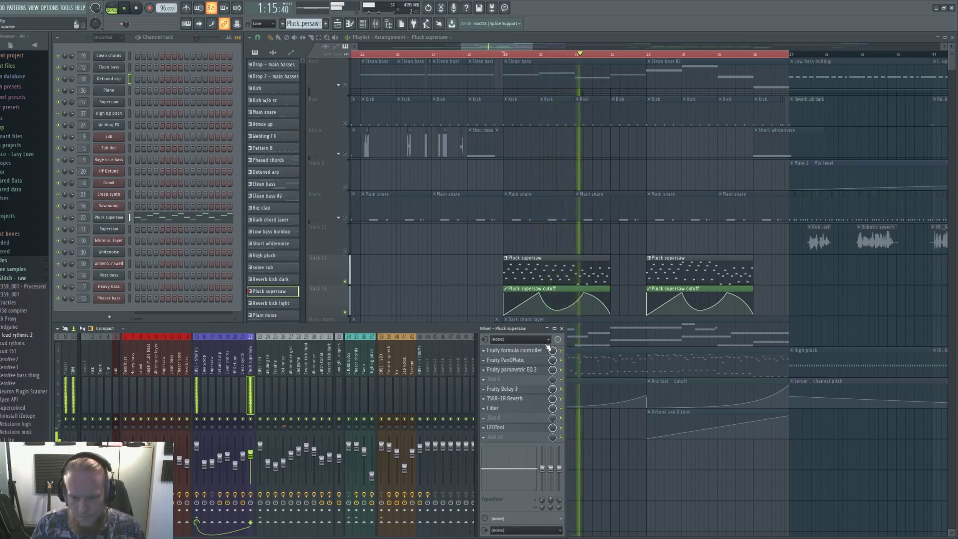
key(space)
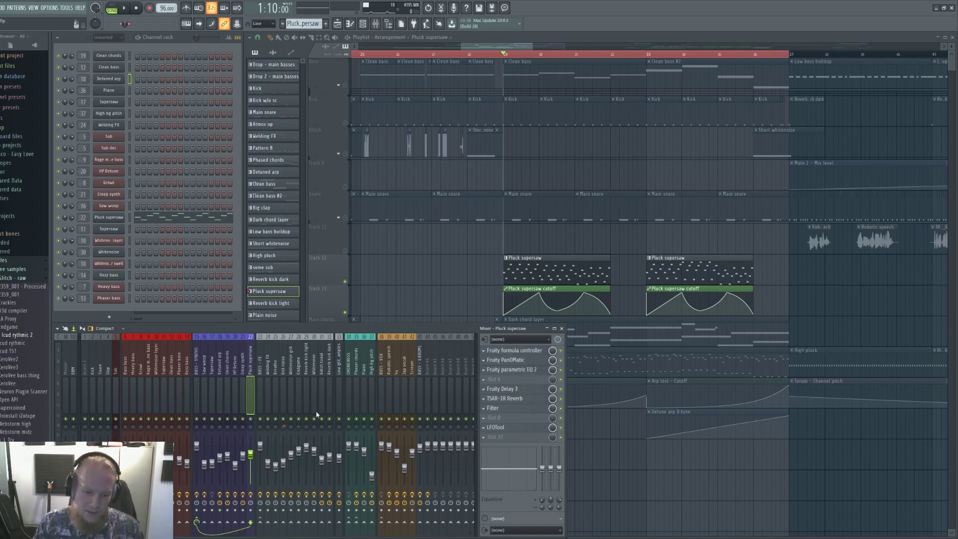
drag(251, 428, 251, 418)
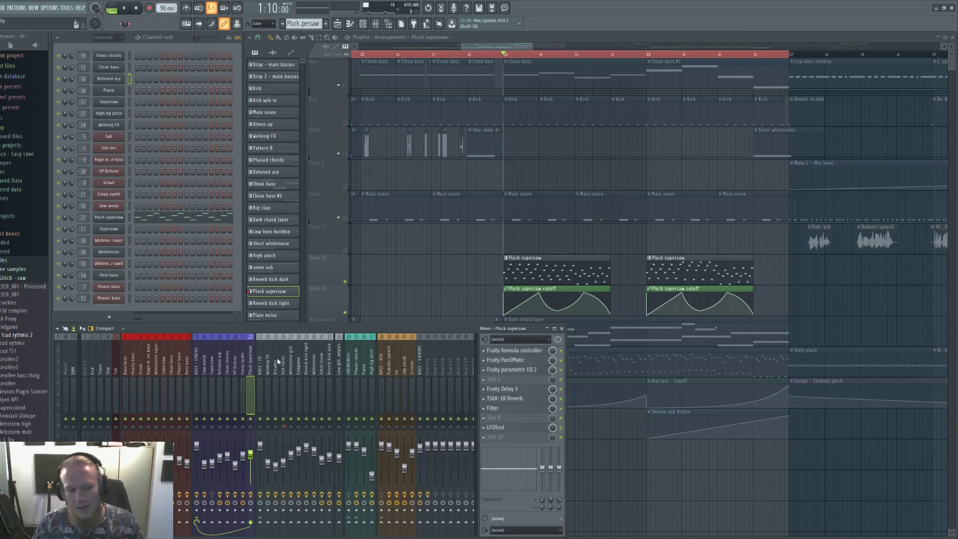
Open the Fruity formula controller of the Pluck supersaw channel and highlight its sine LFO formula
click(532, 351)
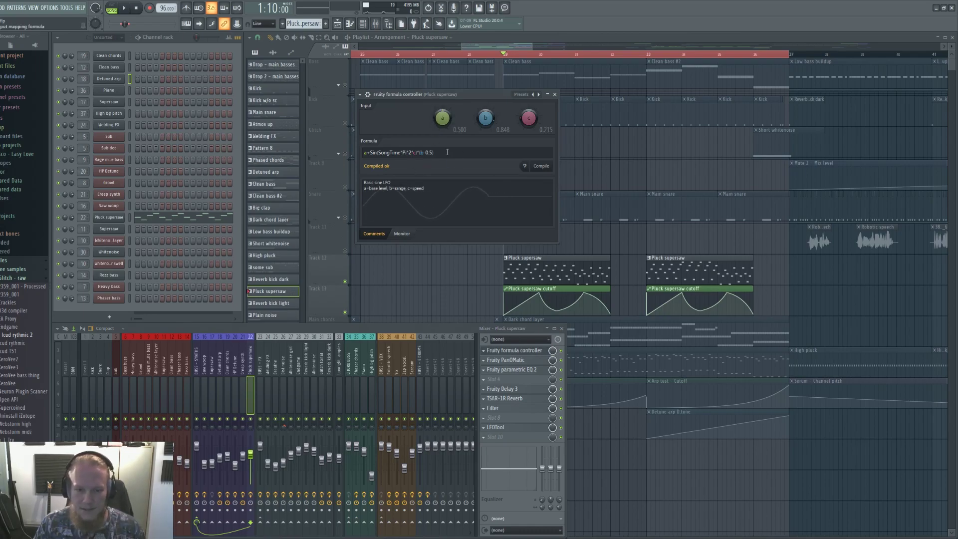
drag(437, 152, 336, 144)
drag(424, 94, 436, 81)
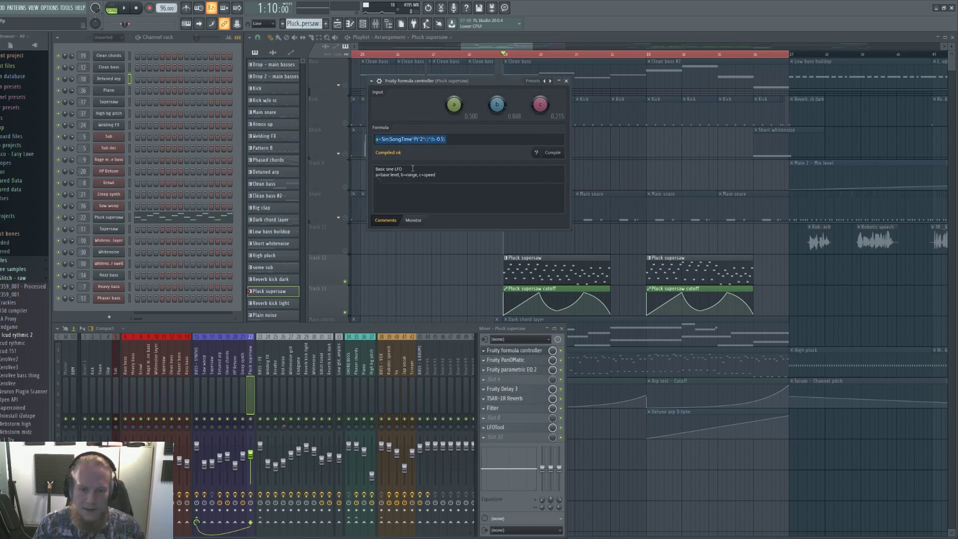
Open Fruity PanOMatic beside the formula controller and play the Pluck supersaw to watch the panning move
click(526, 360)
mouse_move(327, 83)
mouse_down()
mouse_move(282, 84)
mouse_move(316, 84)
mouse_up()
key(space)
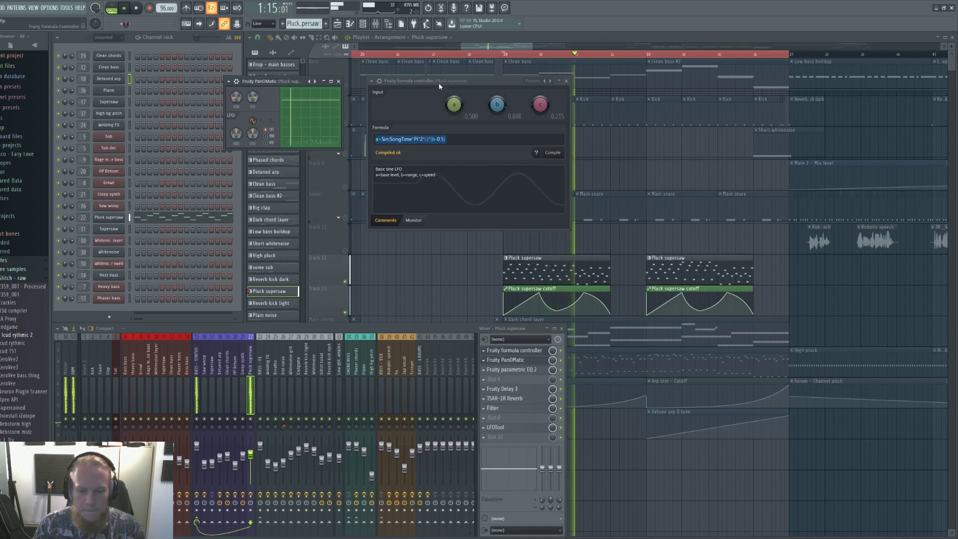
key(space)
Close the Fruity formula controller and Fruity PanOMatic windows and return to the playlist
click(514, 350)
click(506, 360)
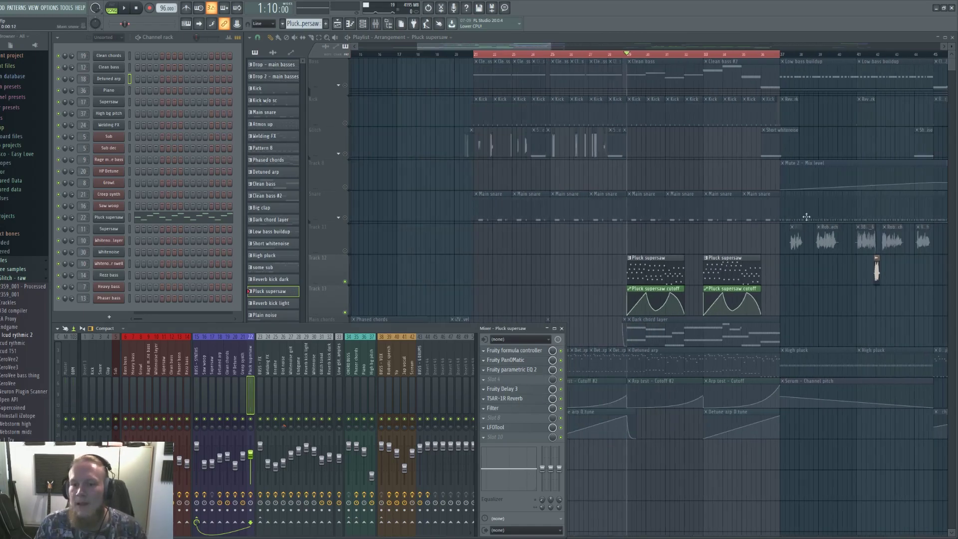
click(556, 132)
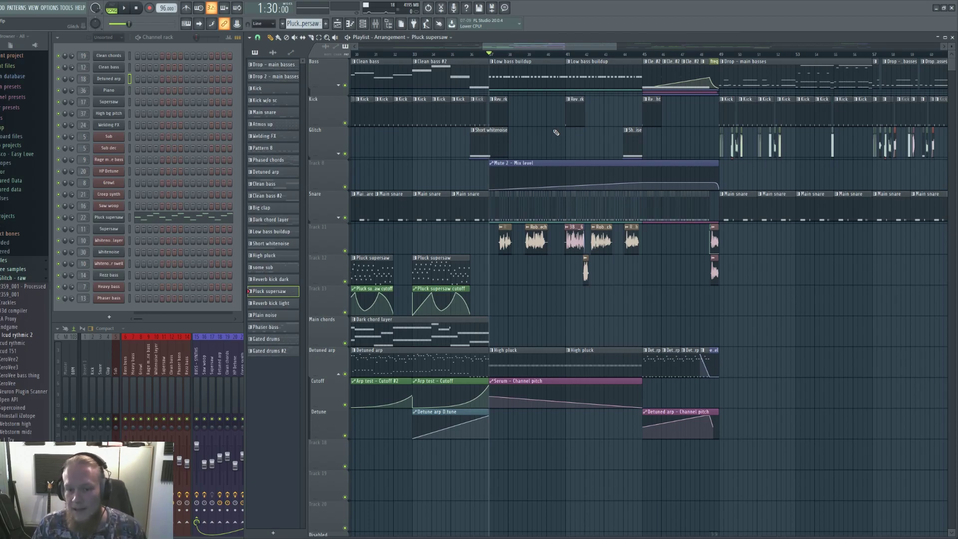
Select the Low bass buildup pattern, view its Clean bass synth while playing from bar 37, and close the synth
click(519, 70)
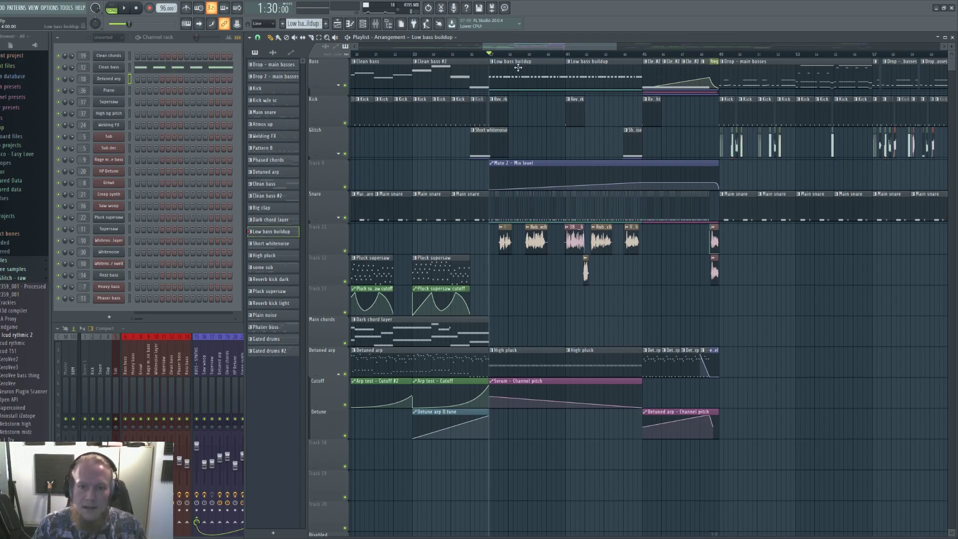
click(119, 69)
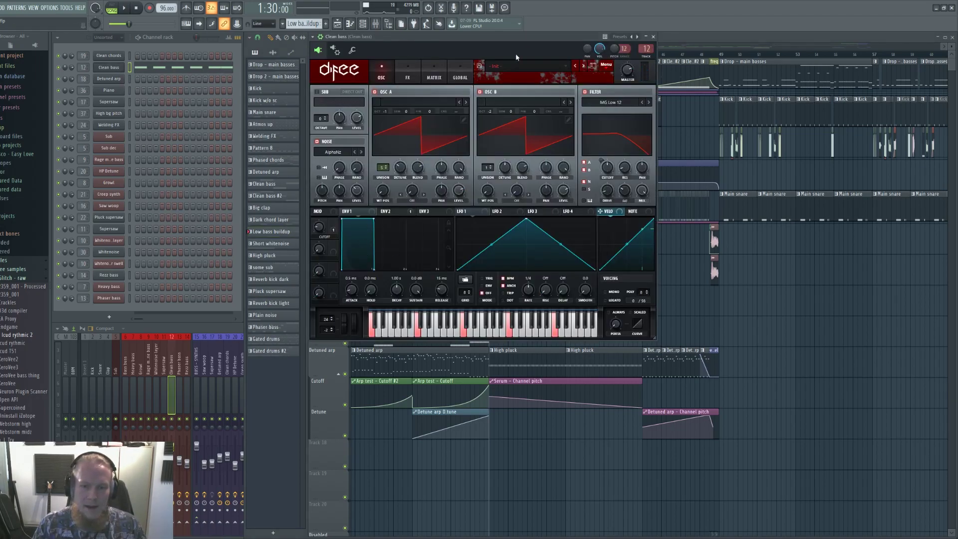
key(space)
drag(507, 37, 465, 133)
key(Escape)
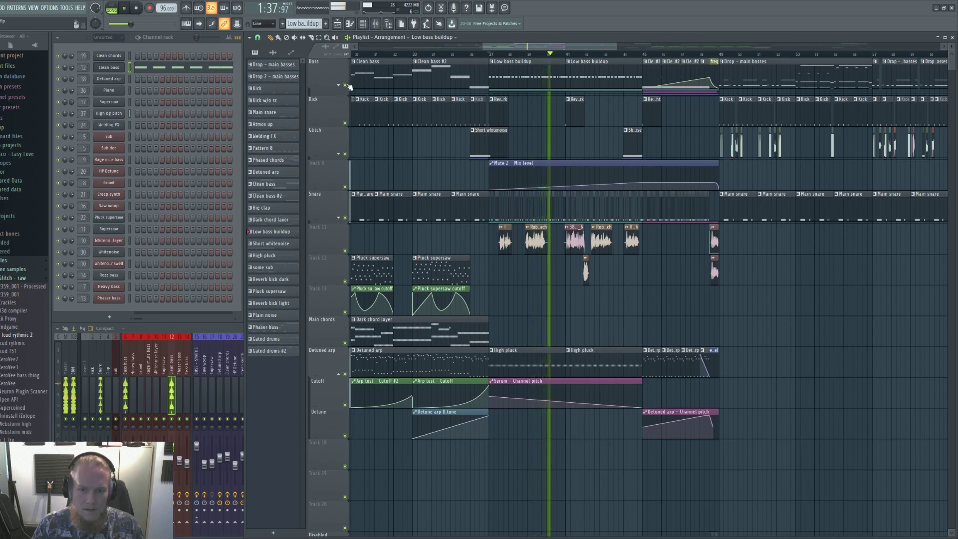
Stop playback, solo the robotic speech clip track, bring up the mixer and play from bar 37
key(space)
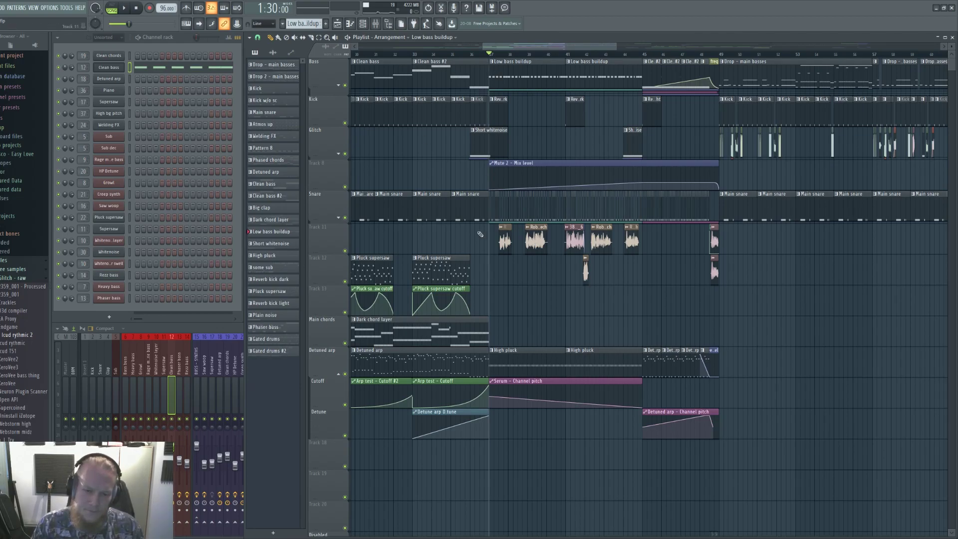
ctrl+click(344, 251)
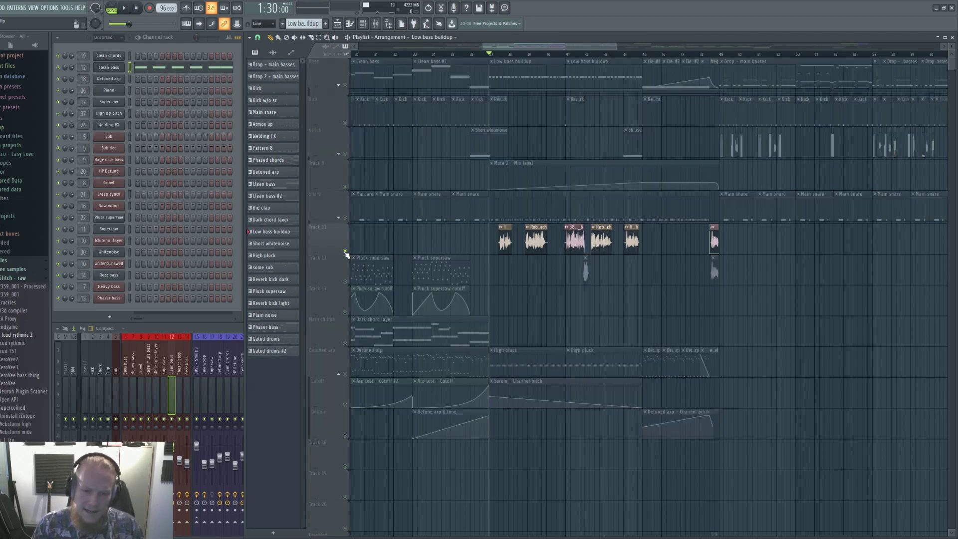
click(238, 337)
key(space)
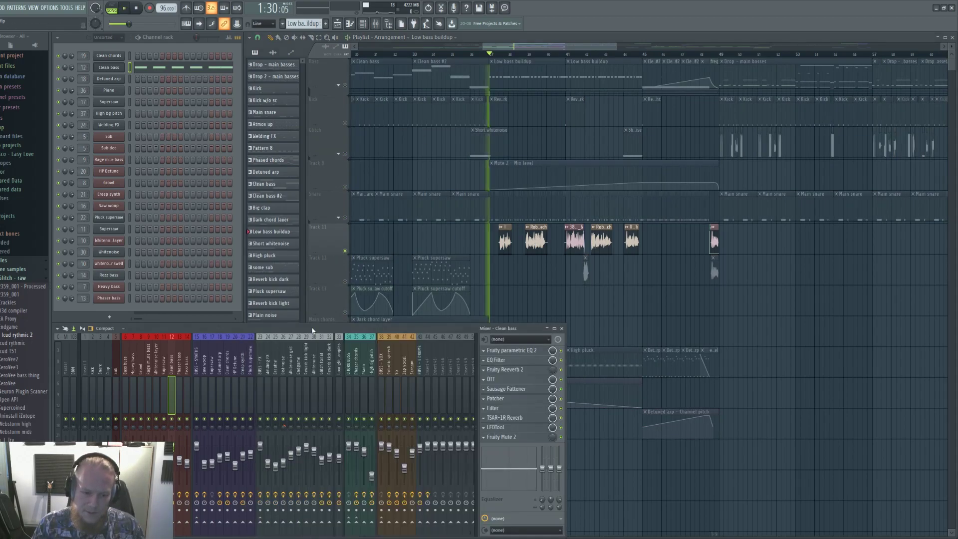
Open Fracture on the Robotic speech mixer track, inspect its settings while the vocals play, and close it
click(390, 389)
click(496, 351)
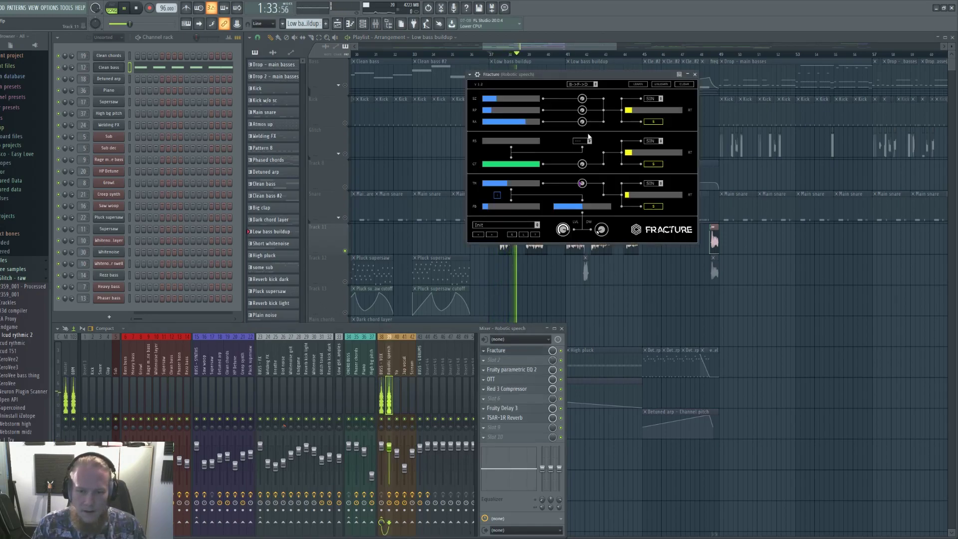
drag(571, 73, 562, 74)
key(space)
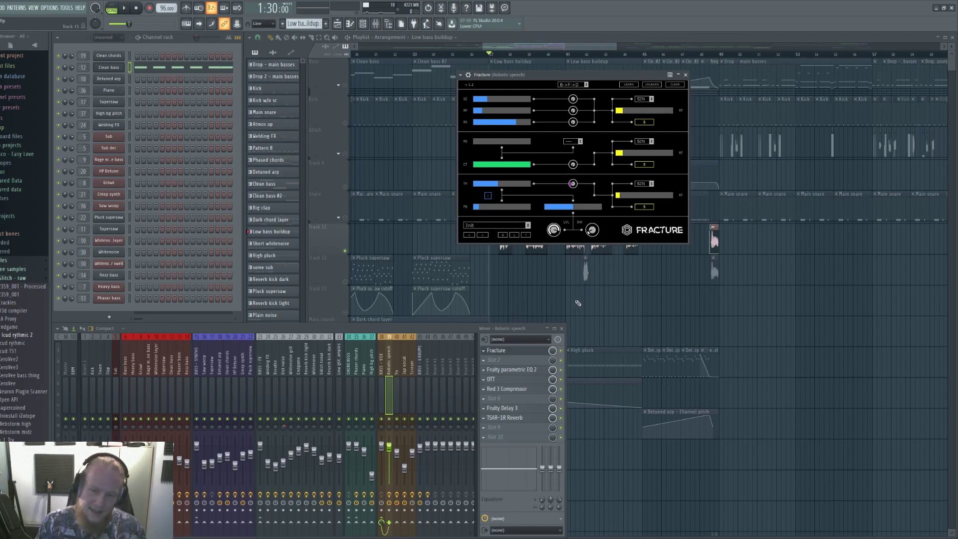
click(686, 76)
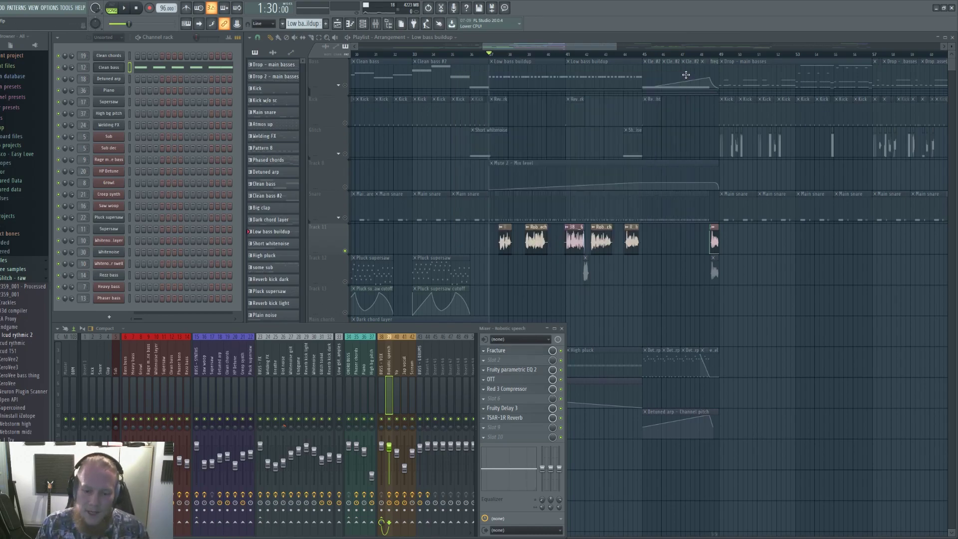
View Fruity Delay 3 on the Robotic speech mixer track, close it and return to the unsoloed playlist
click(520, 409)
click(390, 122)
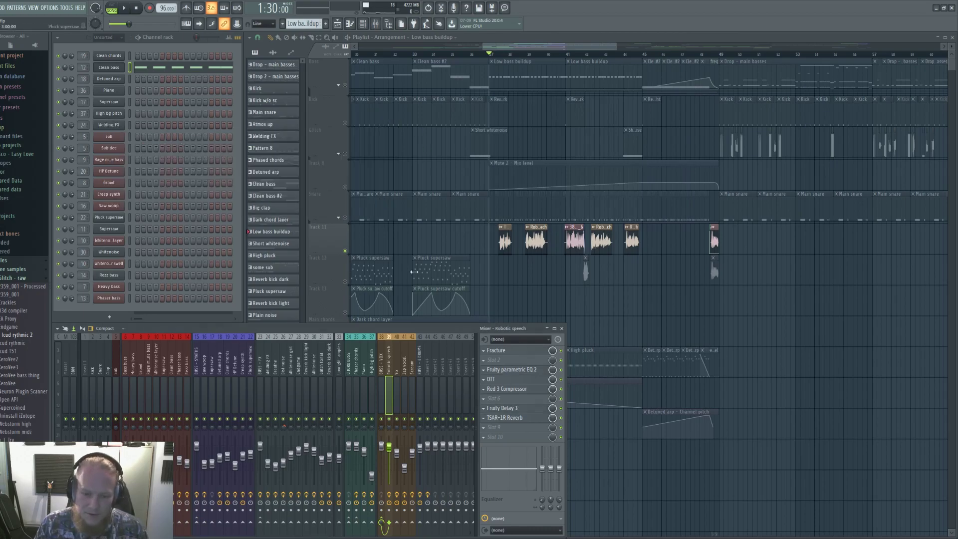
key(F9)
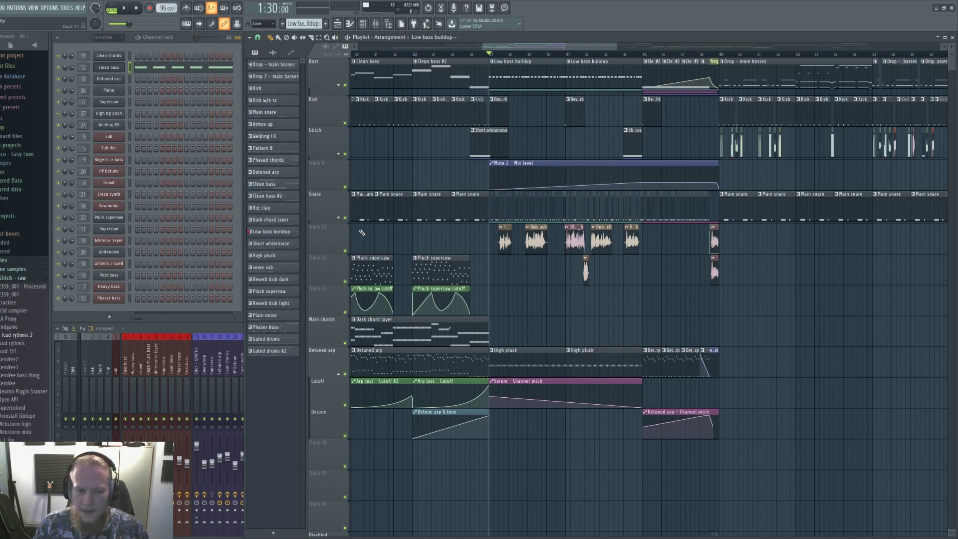
Expand the Snare track group, solo the snare with its automation track and play through the buildup up to bar 45
click(338, 218)
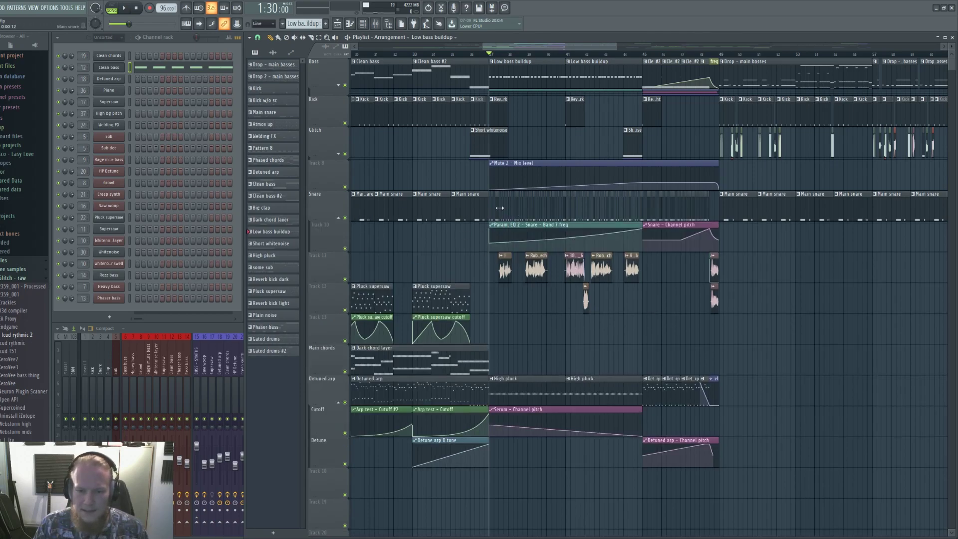
right_click(345, 249)
click(345, 219)
key(space)
drag(524, 53, 564, 54)
click(624, 54)
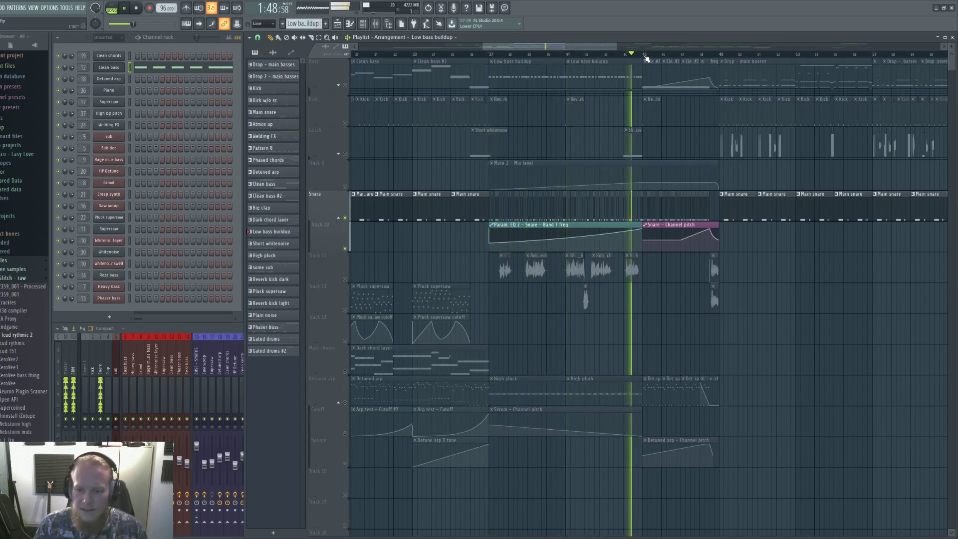
key(space)
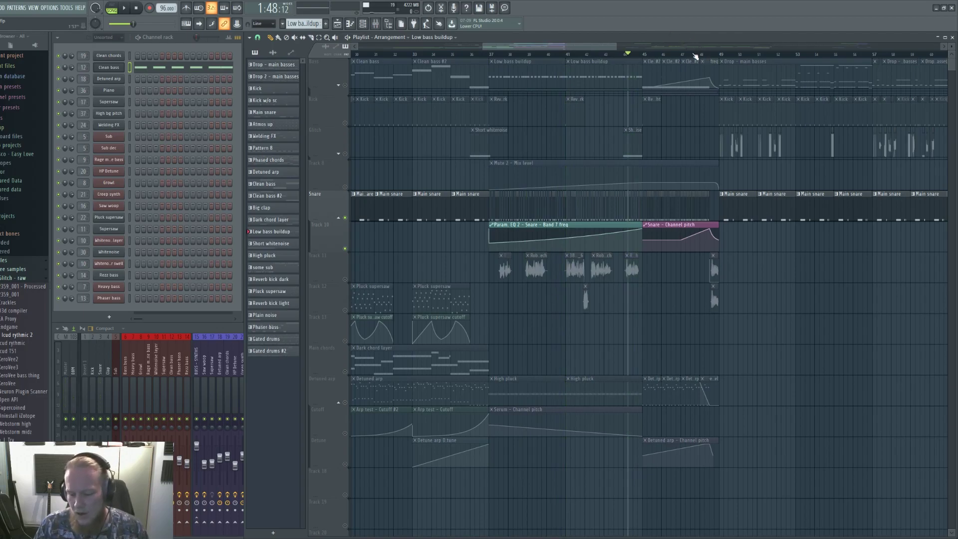
Play the soloed snare from bar 47 to hear its channel pitch automation, and stop playback
click(682, 56)
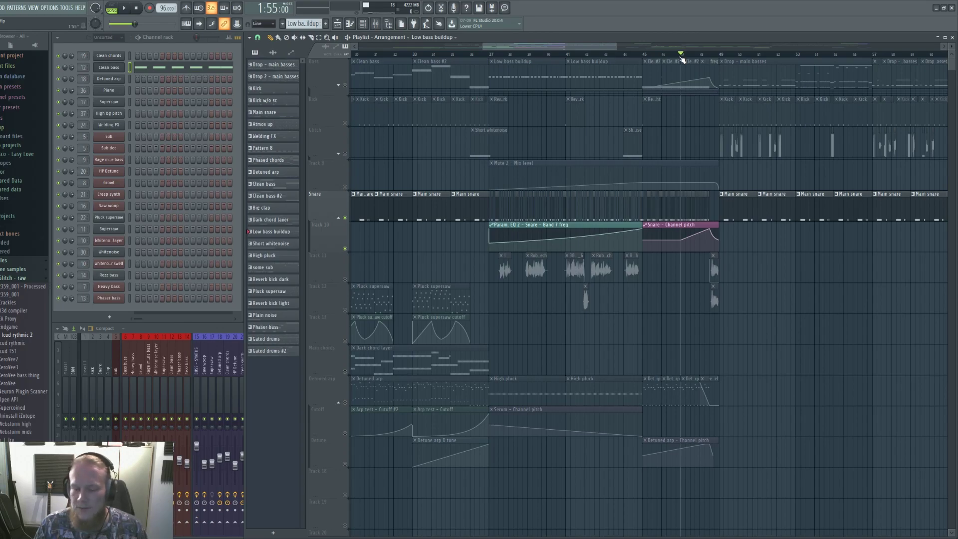
key(space)
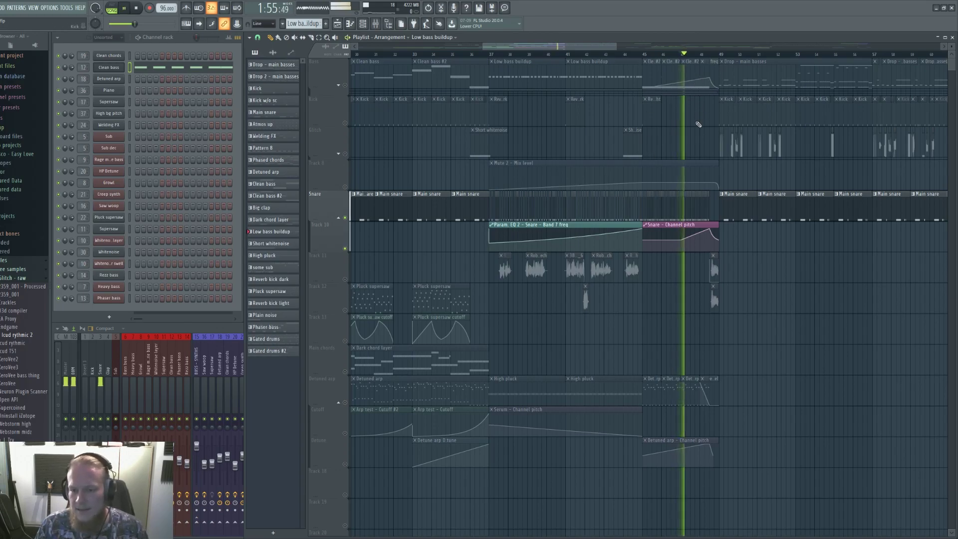
key(space)
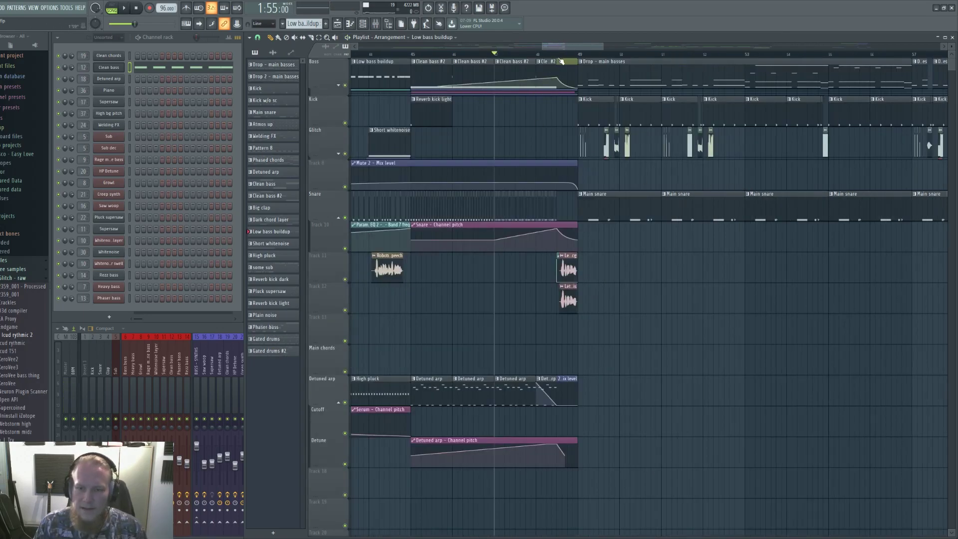
Move the song position to the drop at bar 49 and select the Drop - main basses pattern
click(558, 54)
drag(565, 57, 595, 47)
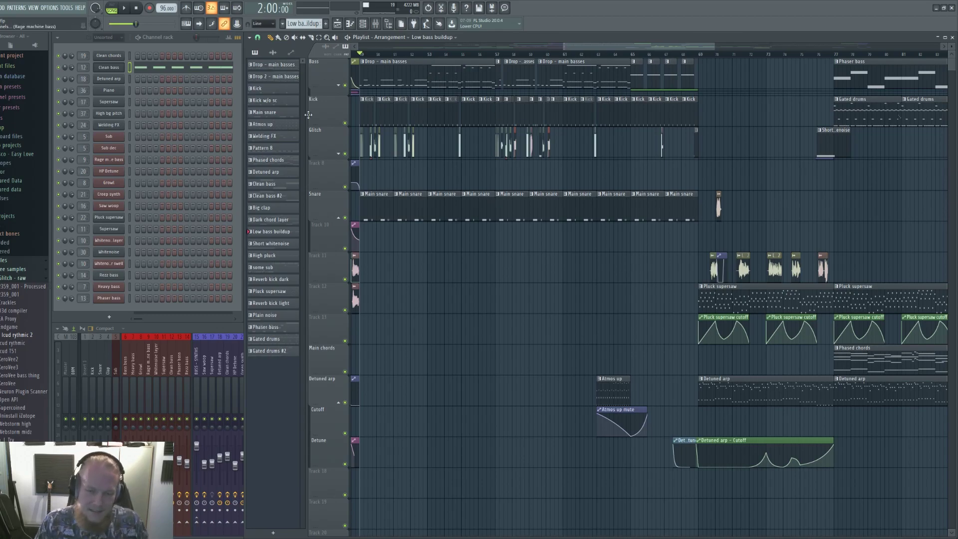
drag(695, 251, 362, 60)
scroll(417, 262, down, 5)
scroll(418, 264, up, 5)
click(464, 258)
click(418, 79)
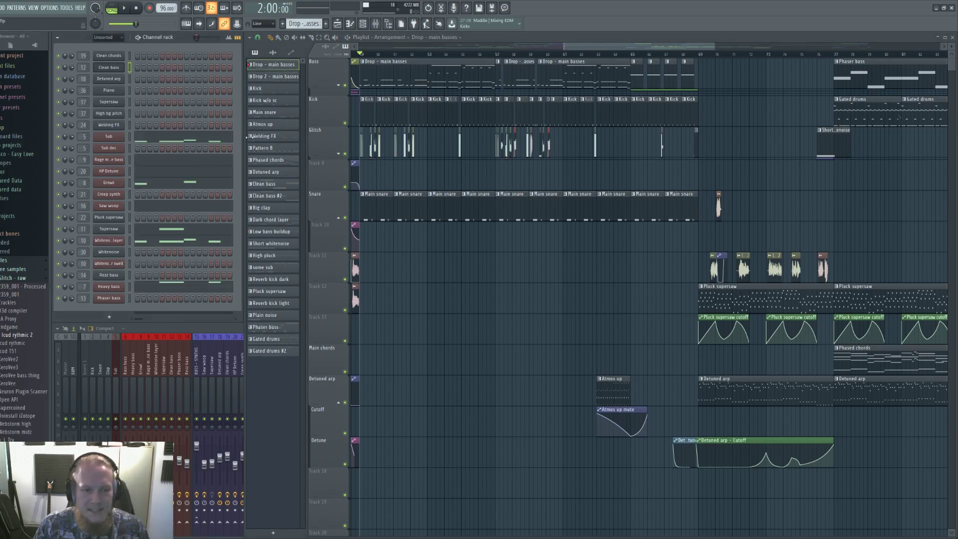
Widen the channel rack to view the whole Drop - main basses sequence, and return to the playlist
mouse_move(243, 136)
mouse_down()
mouse_move(320, 137)
mouse_move(218, 137)
mouse_move(241, 137)
mouse_up()
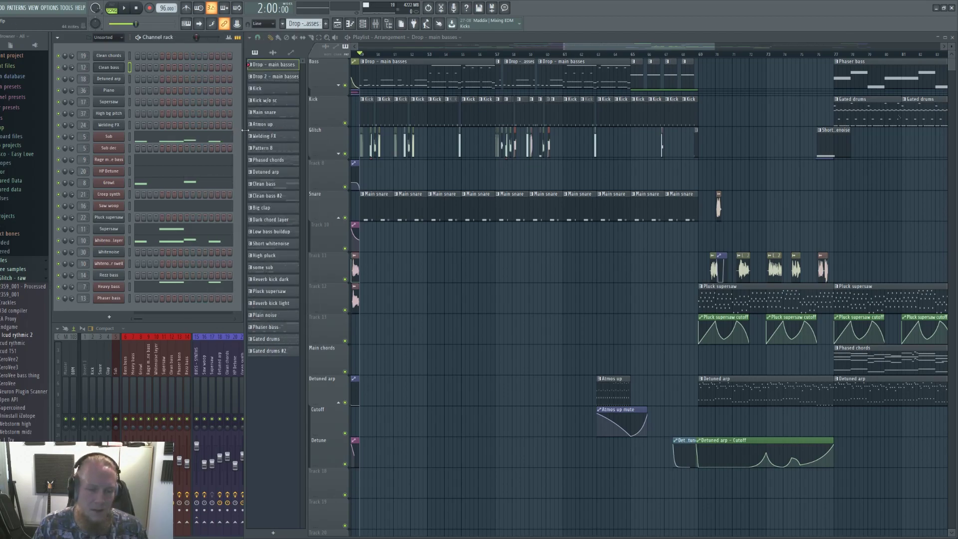
drag(243, 135, 627, 154)
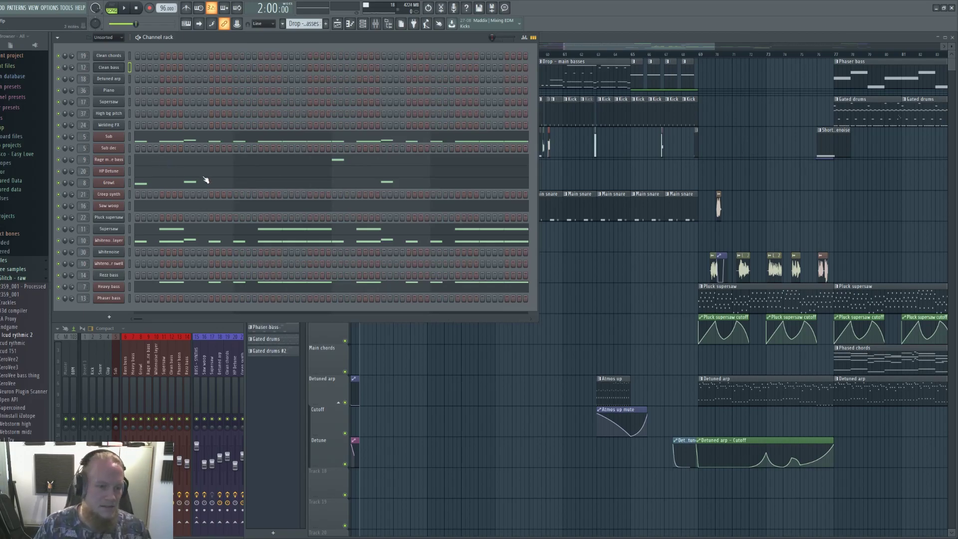
key(F5)
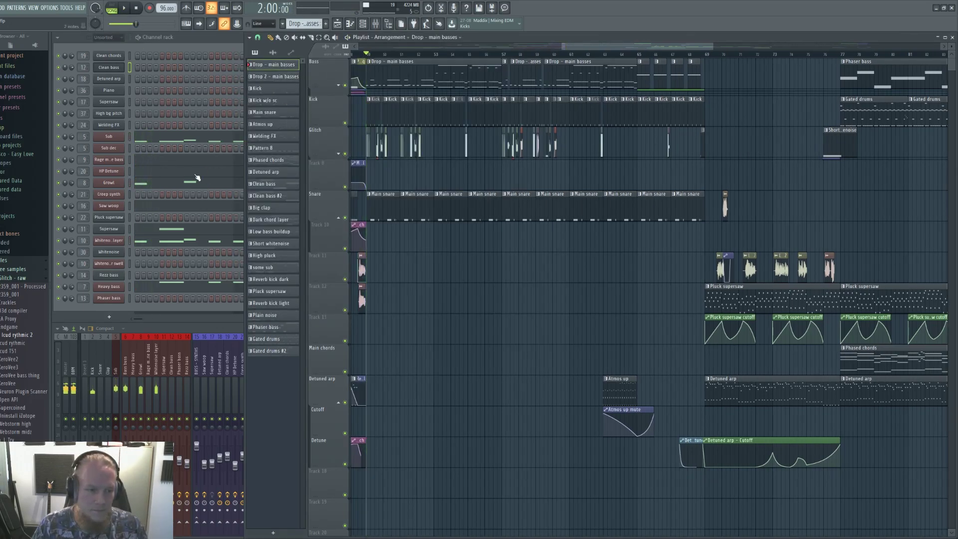
Open the Growl synth and view its oscillators and effects page
click(107, 183)
drag(422, 60, 499, 73)
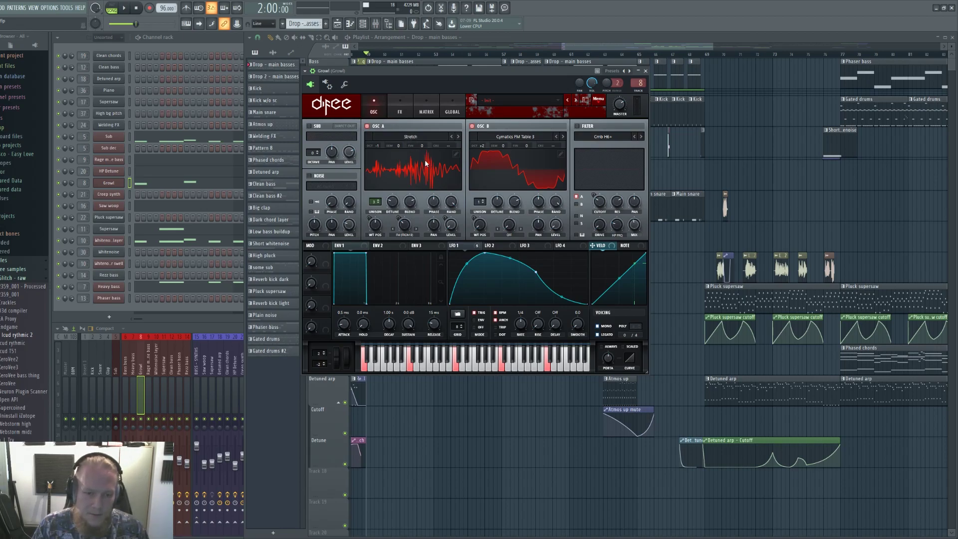
click(401, 112)
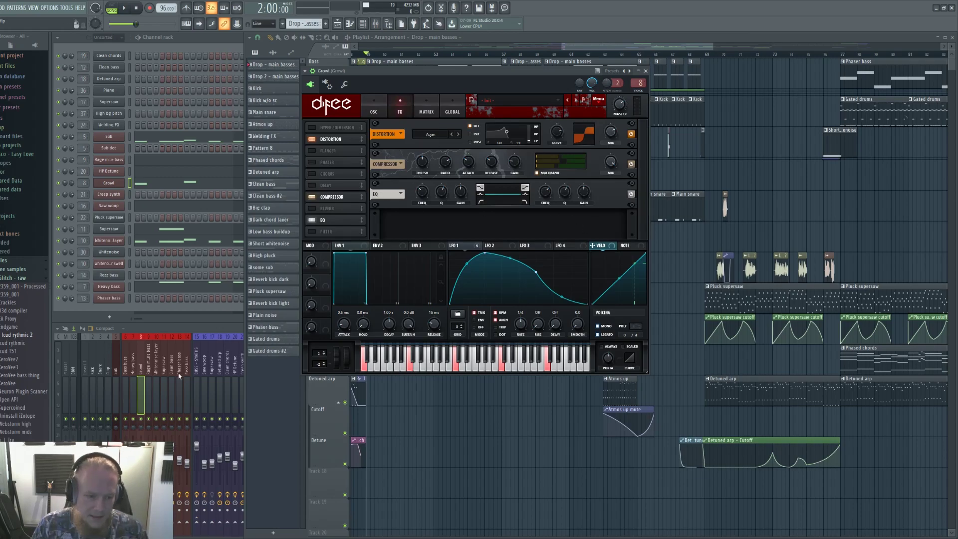
View Sausage Fattener and CamelCrusher on the Growl mixer track, preview the growl sound and close the synth
click(142, 391)
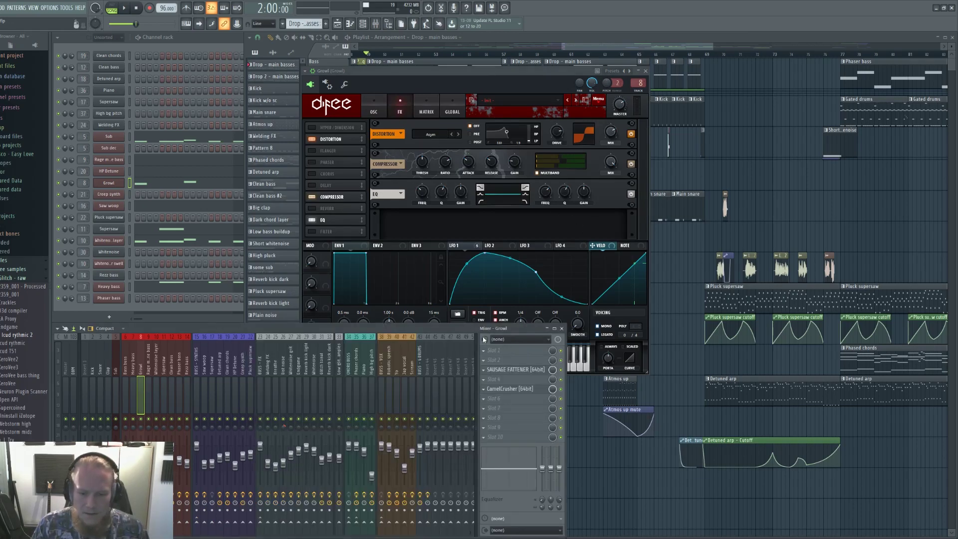
click(538, 372)
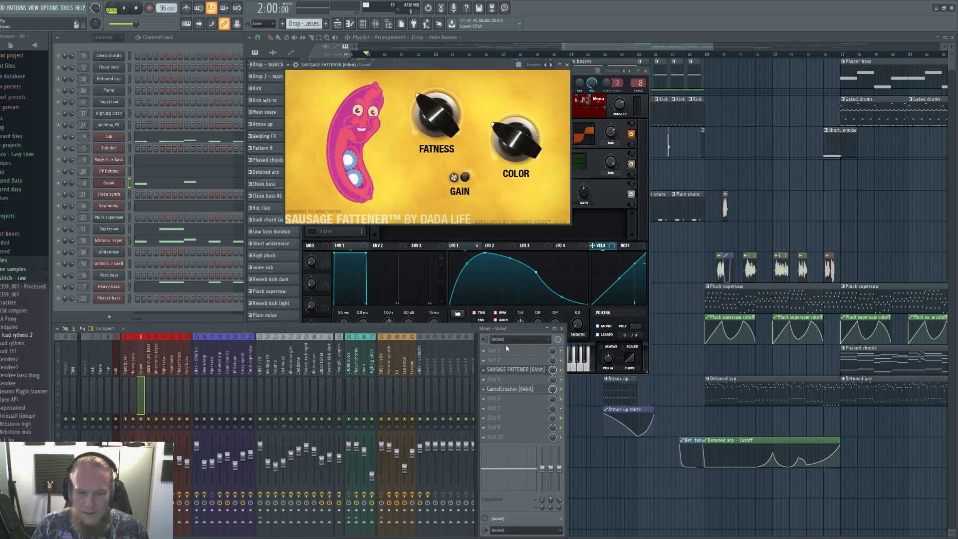
click(567, 65)
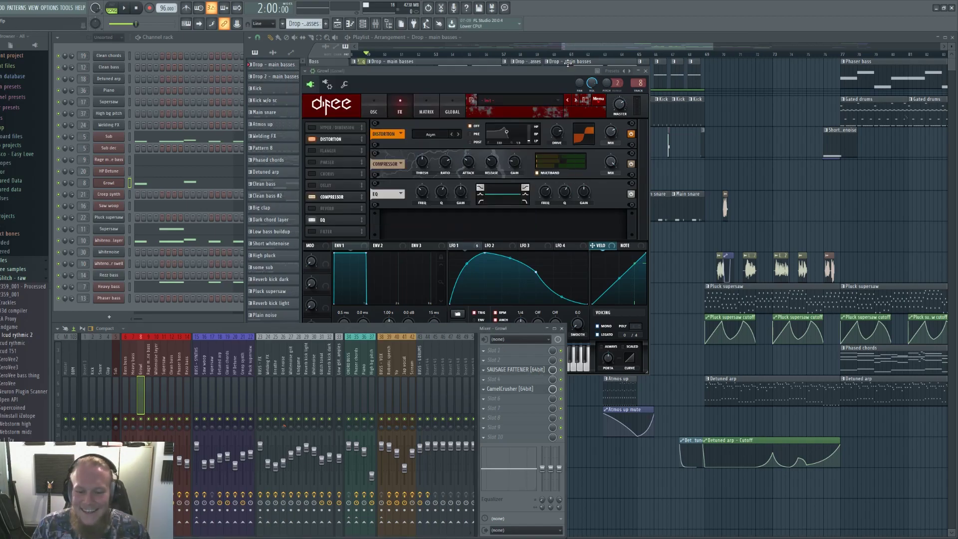
click(517, 389)
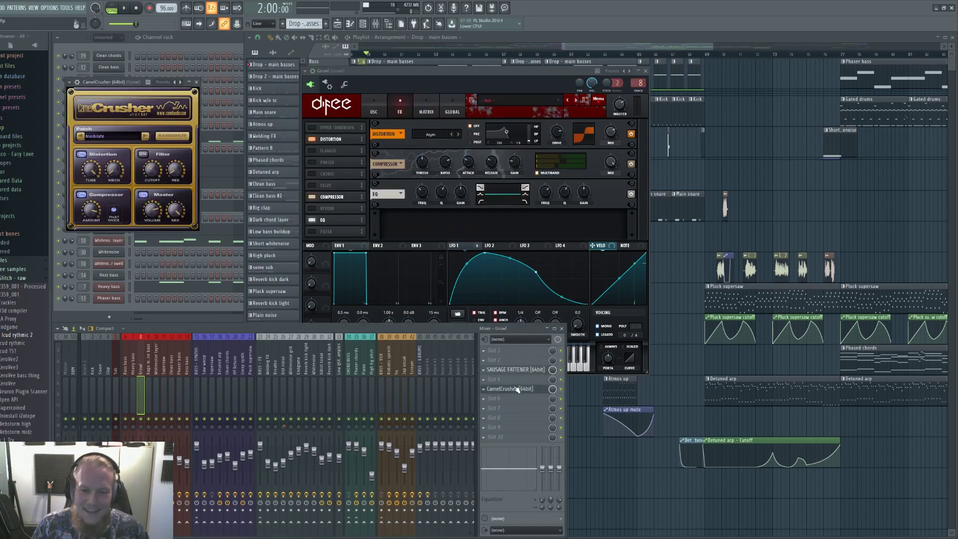
click(196, 82)
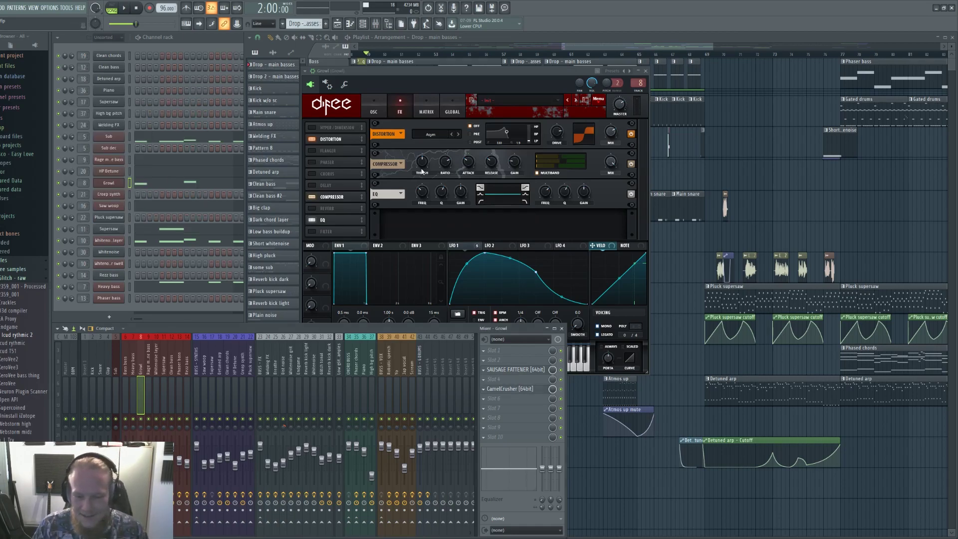
click(498, 79)
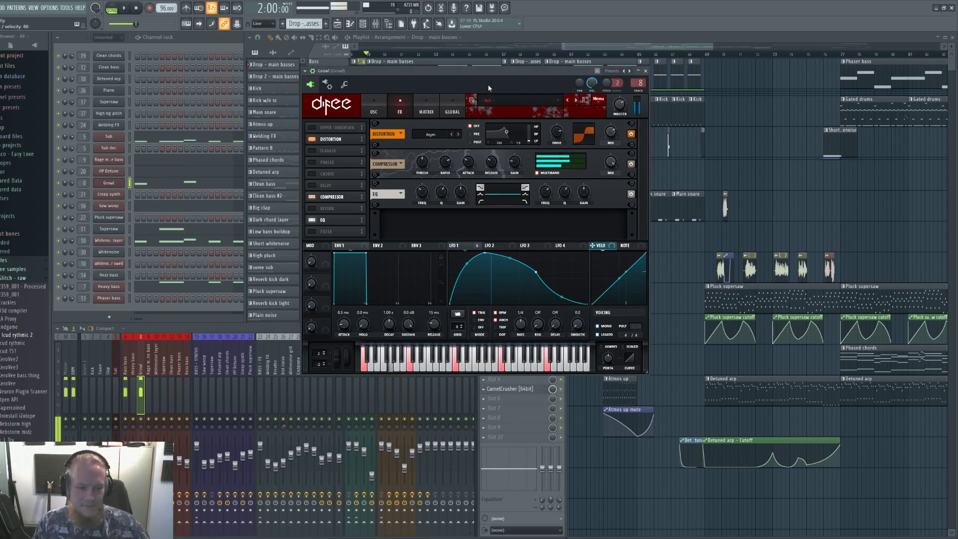
click(646, 71)
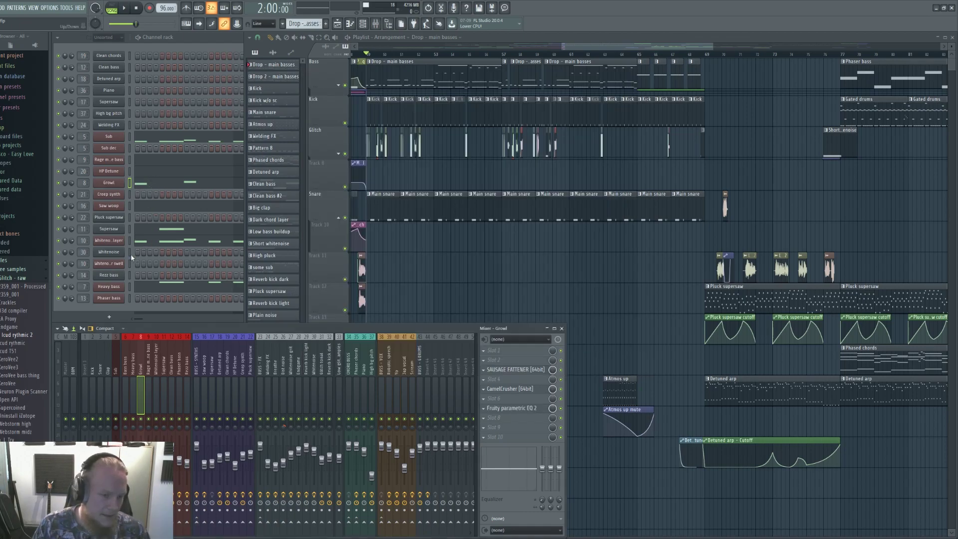
View the Whitenoise layer notes in the piano roll and the 20Hz + 18kHz cut EQ on its mixer track
click(143, 243)
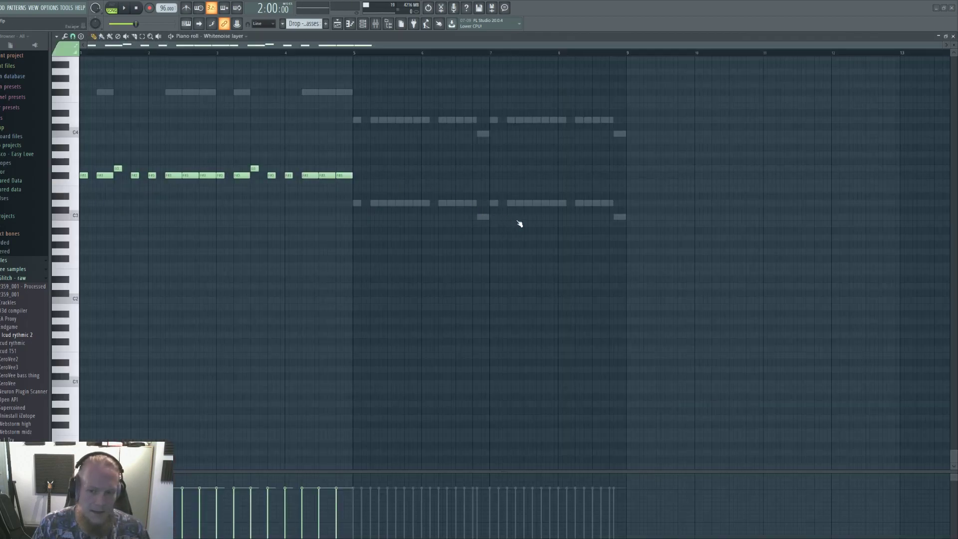
key(F7)
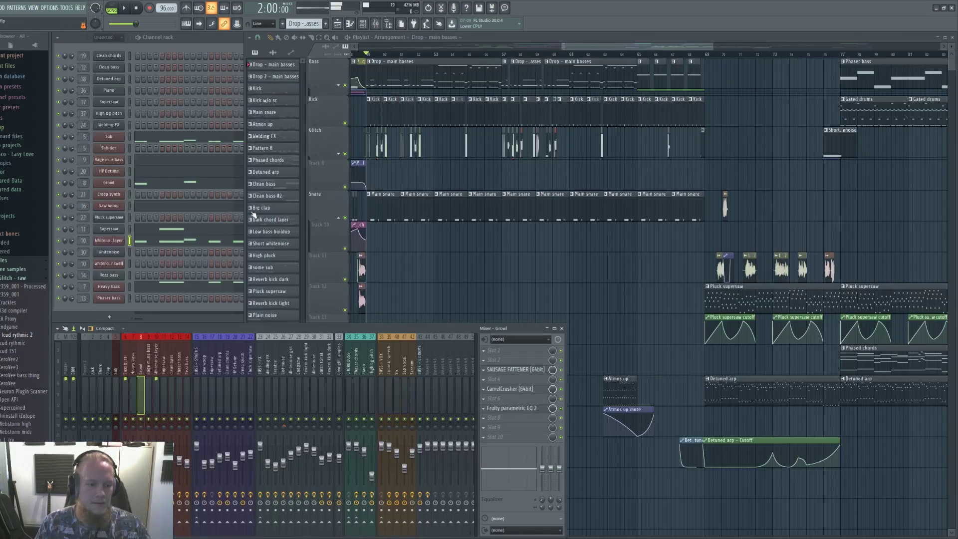
click(156, 394)
click(514, 350)
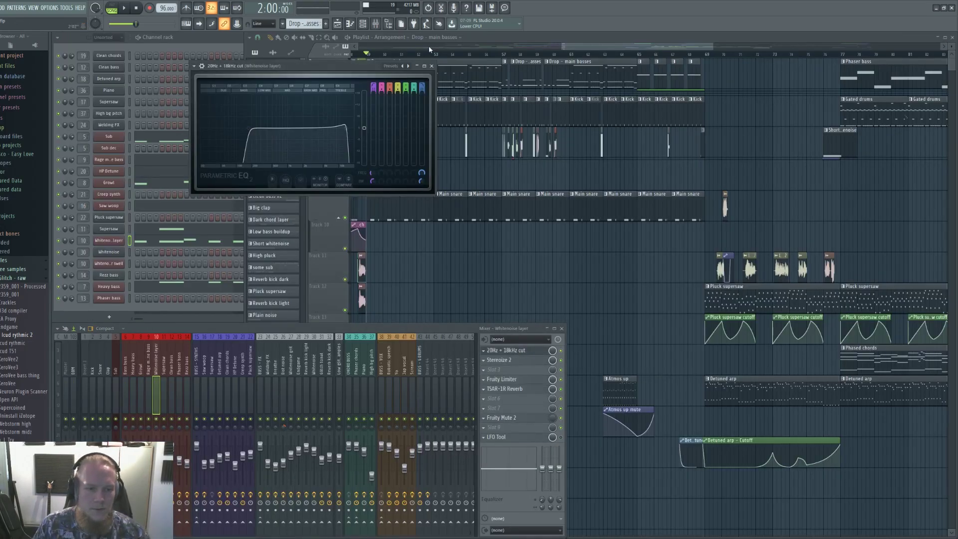
click(432, 66)
Check Stereosize 2 on the Whitenoise layer mixer track, and open TSAR-1R Reverb while previewing the sound
click(504, 359)
click(503, 360)
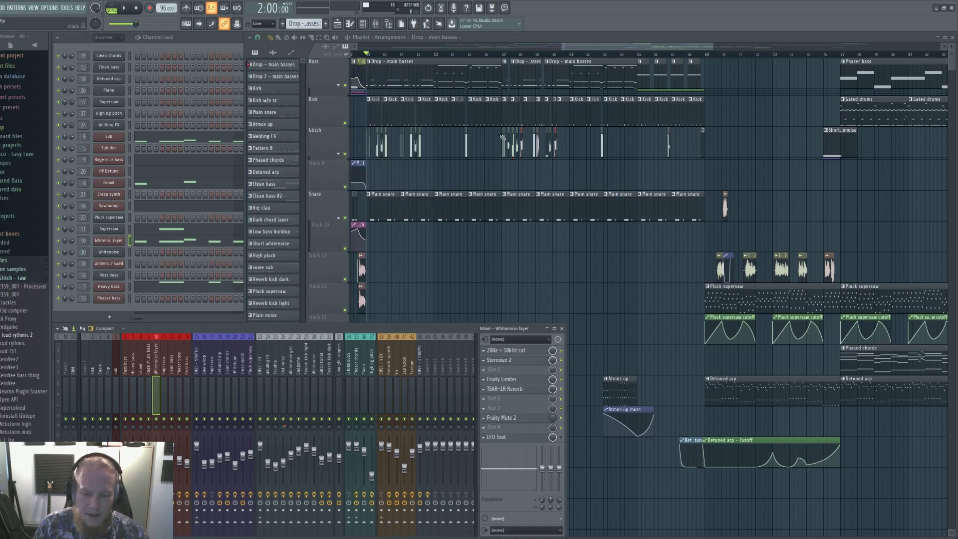
click(519, 390)
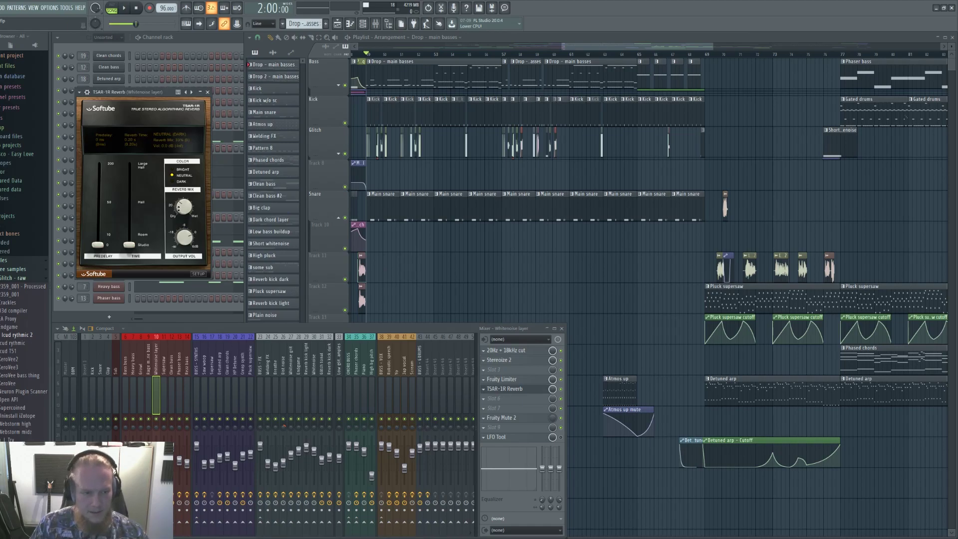
key(space)
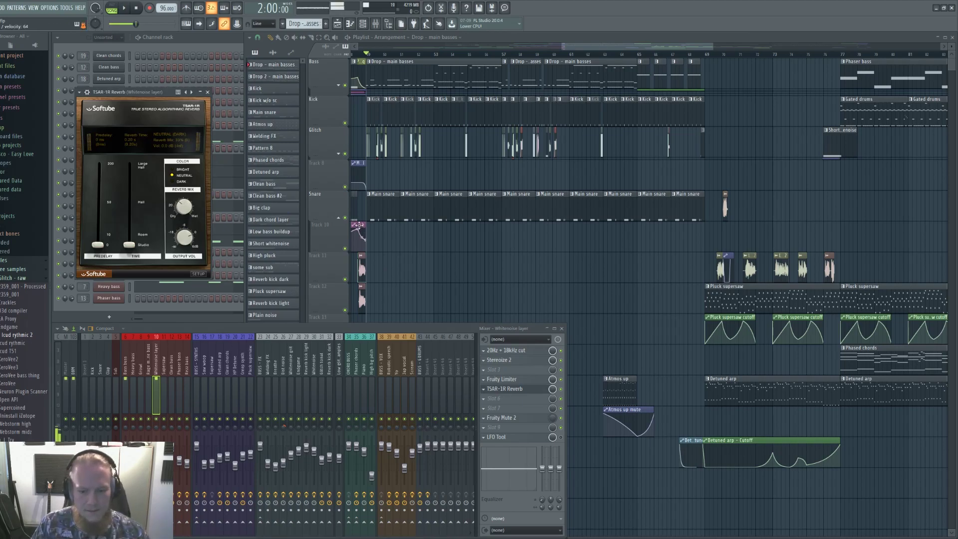
key(space)
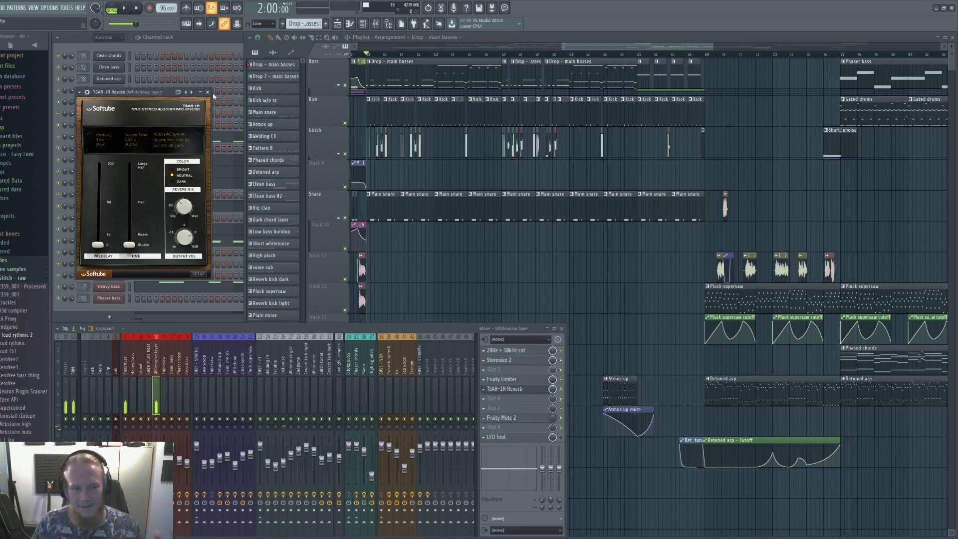
Close the Whitenoise layer's reverb and EQ windows, and play the opening of the drop in the playlist
click(208, 92)
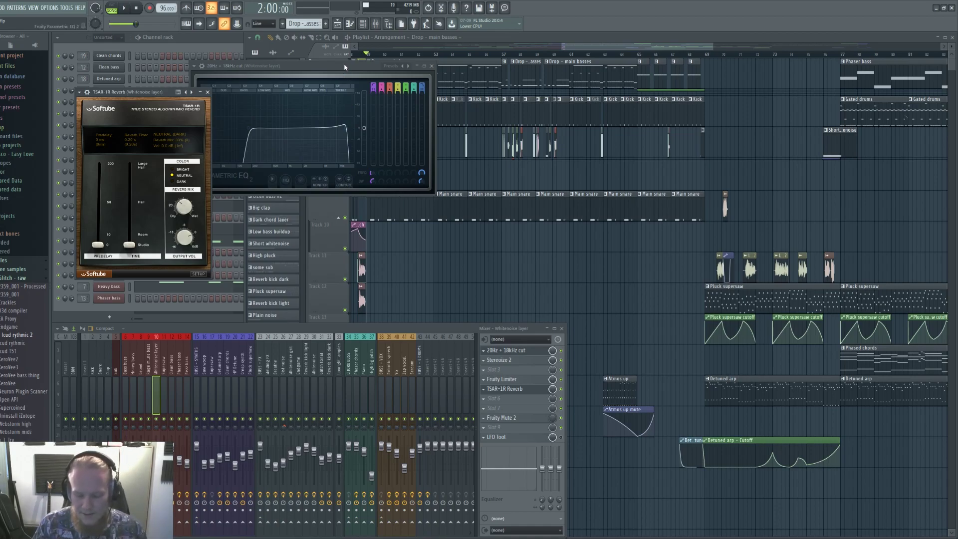
drag(143, 93, 175, 132)
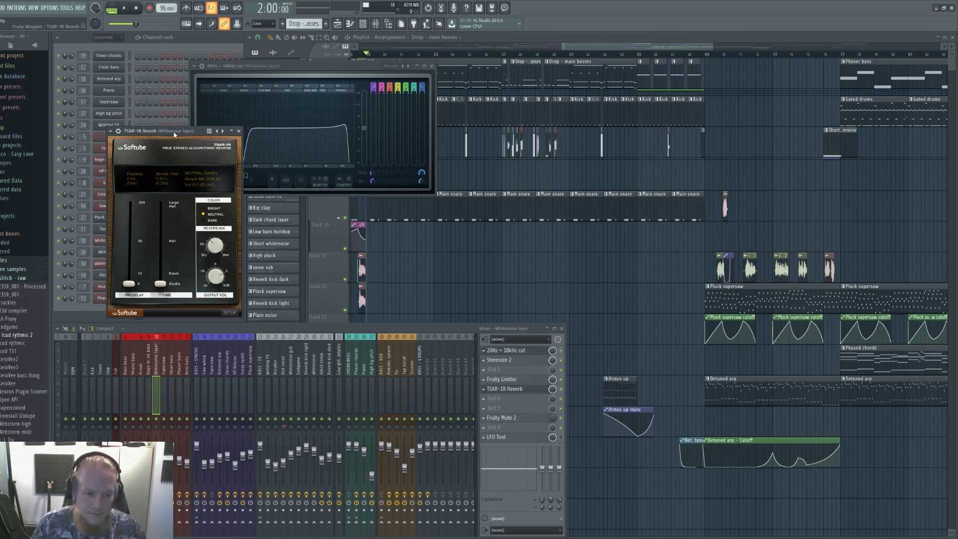
key(Escape)
key(Escape)
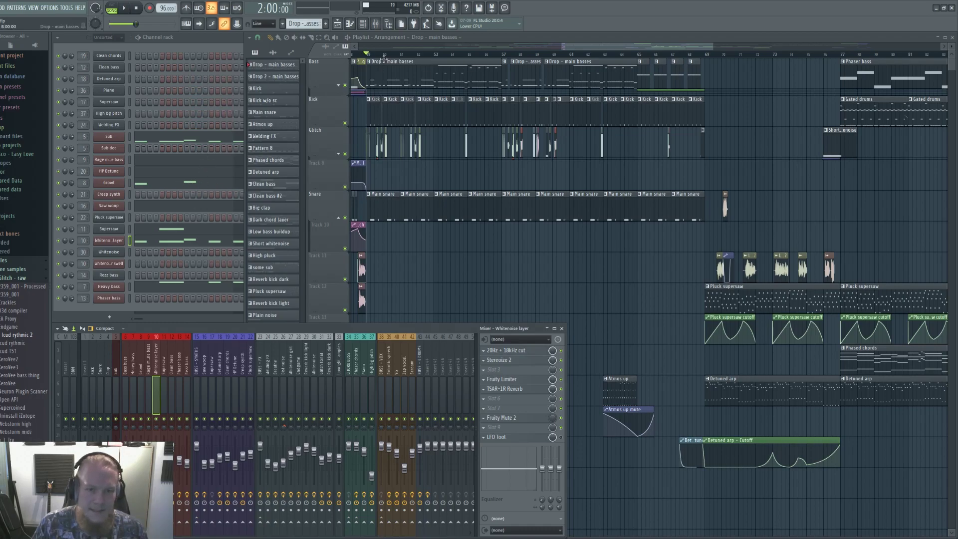
scroll(375, 110, up, 7)
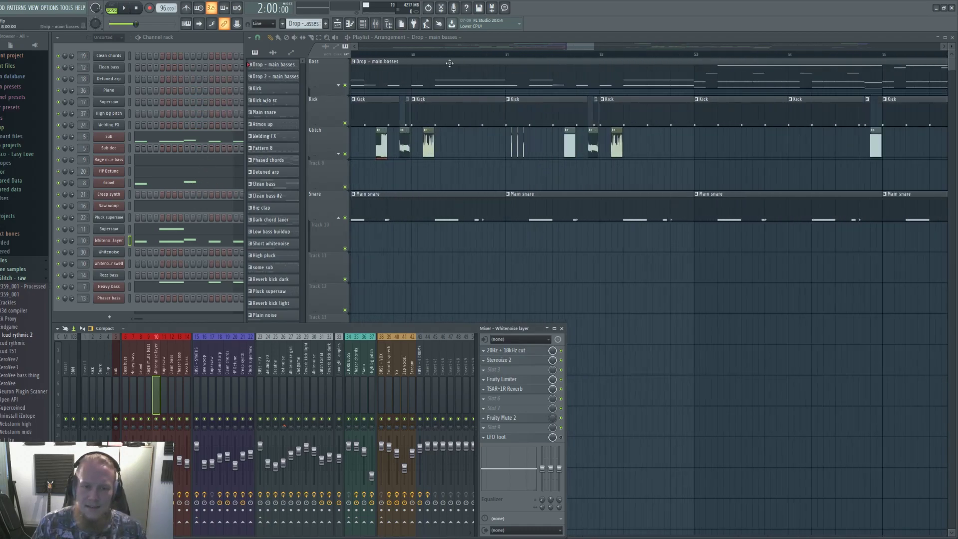
drag(575, 48, 567, 47)
key(space)
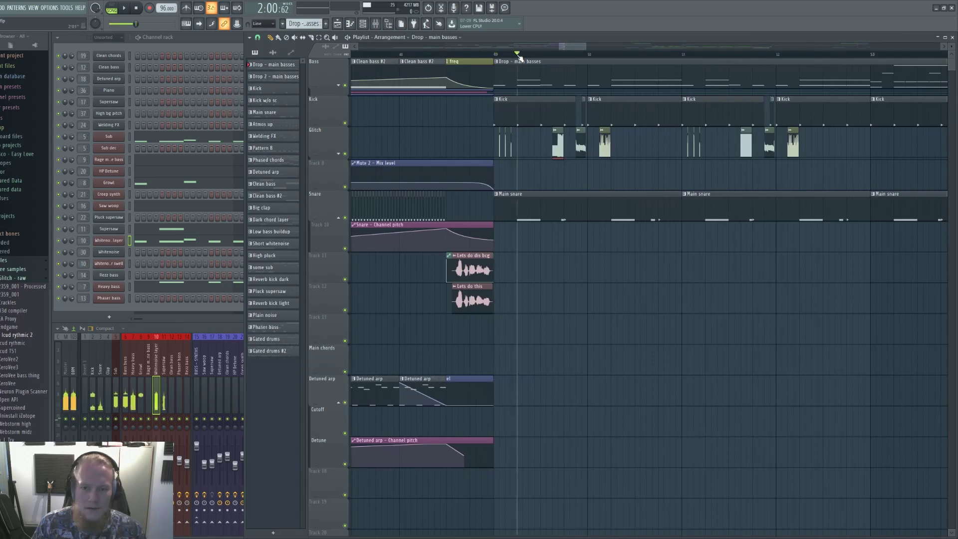
key(space)
View the Heavy bass synth's effects and oscillators, and preview the sound with OSC B switched off before restoring it
click(109, 288)
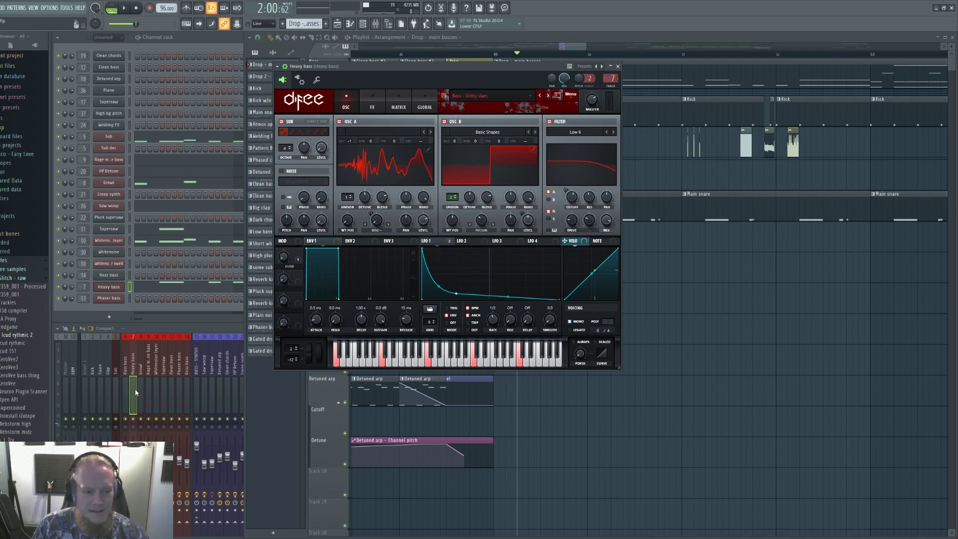
key(F9)
click(375, 99)
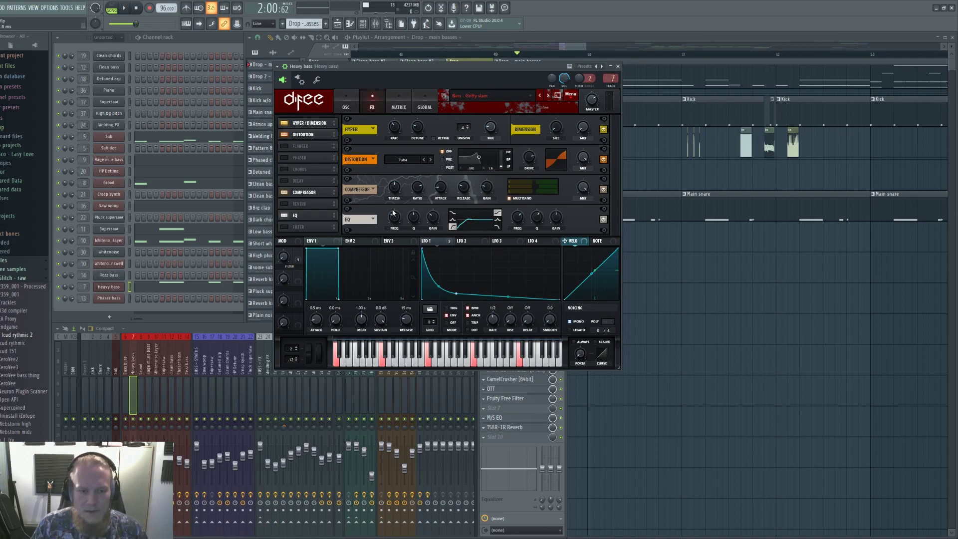
click(345, 102)
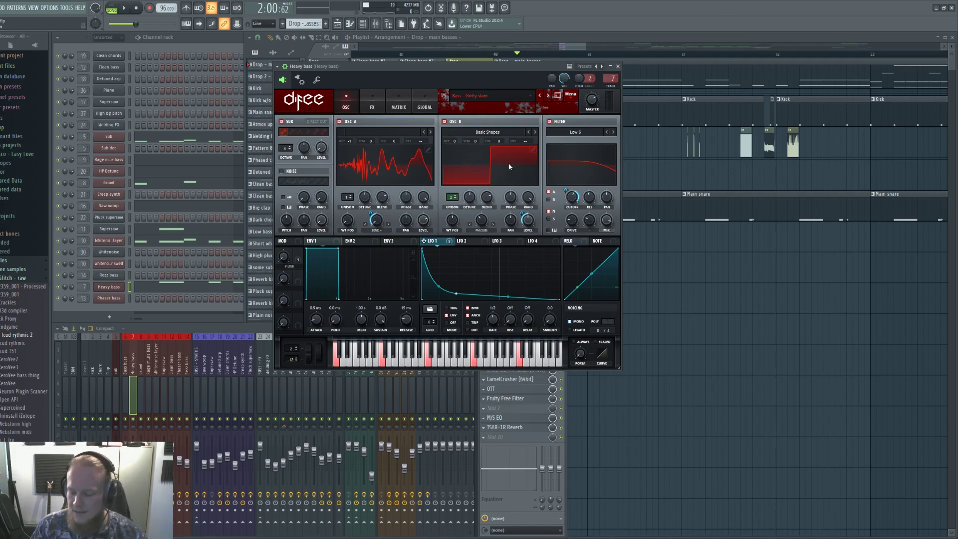
click(451, 122)
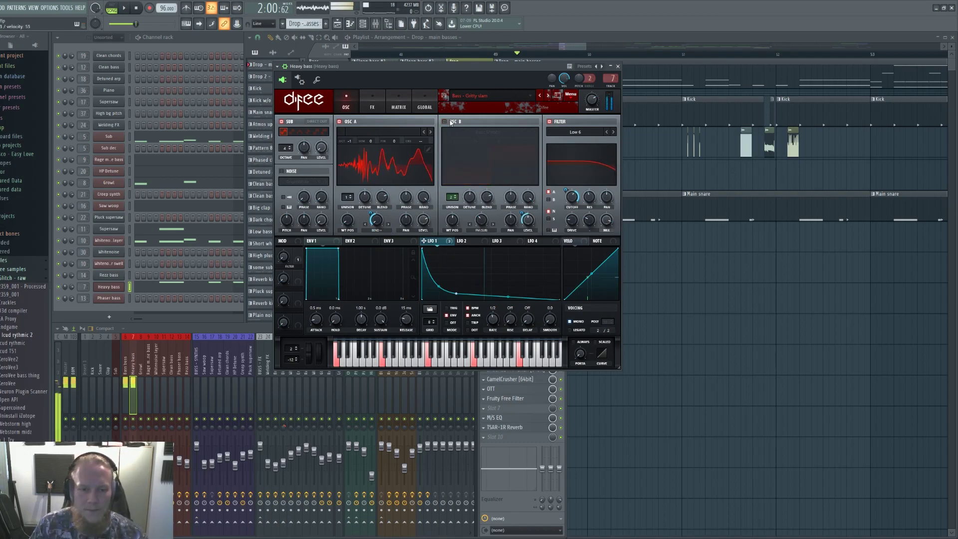
click(451, 122)
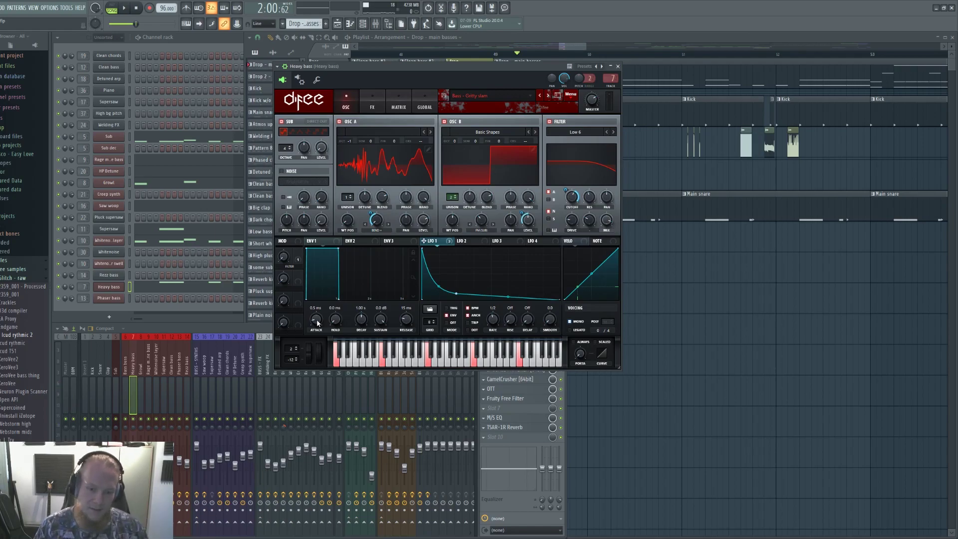
Inspect Sausage Fattener and CamelCrusher on the Heavy bass mixer track, and close Sausage Fattener
click(176, 330)
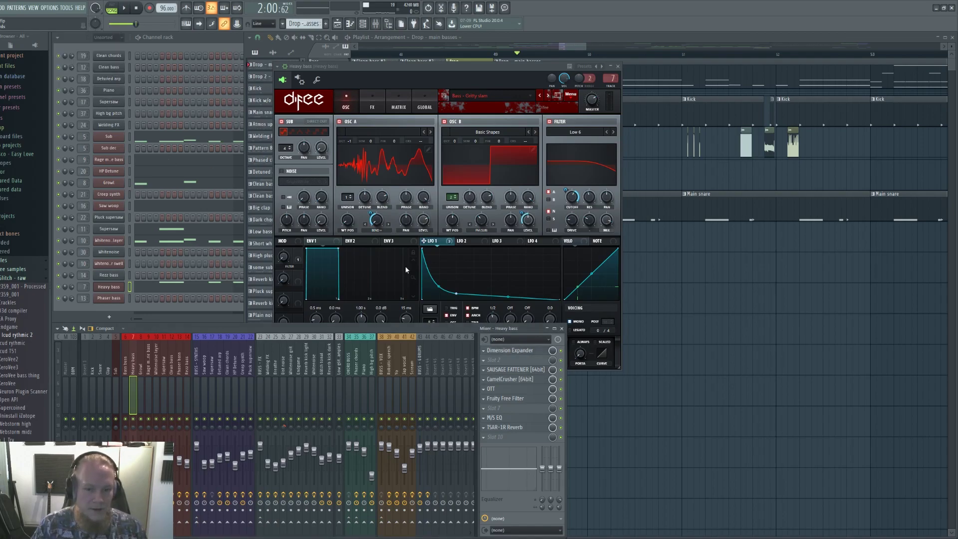
click(512, 370)
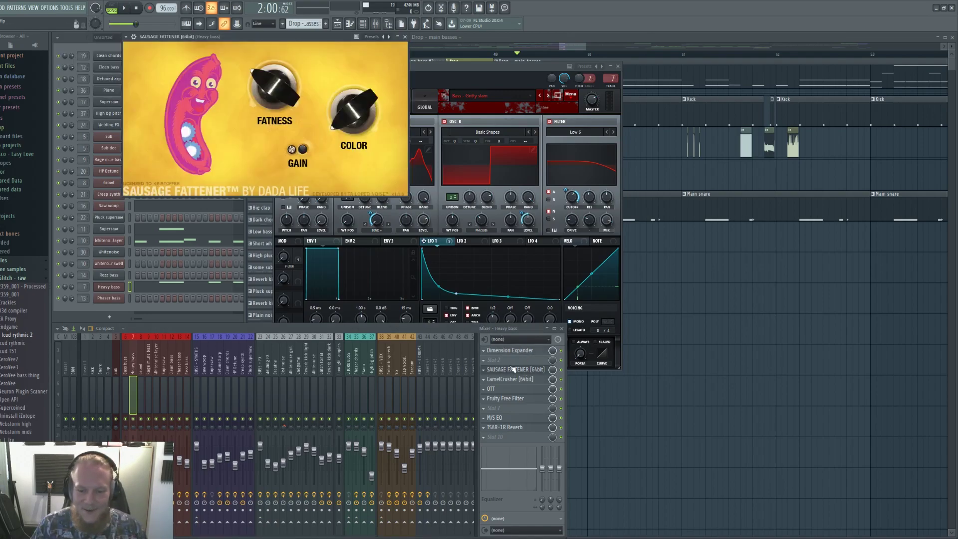
click(522, 380)
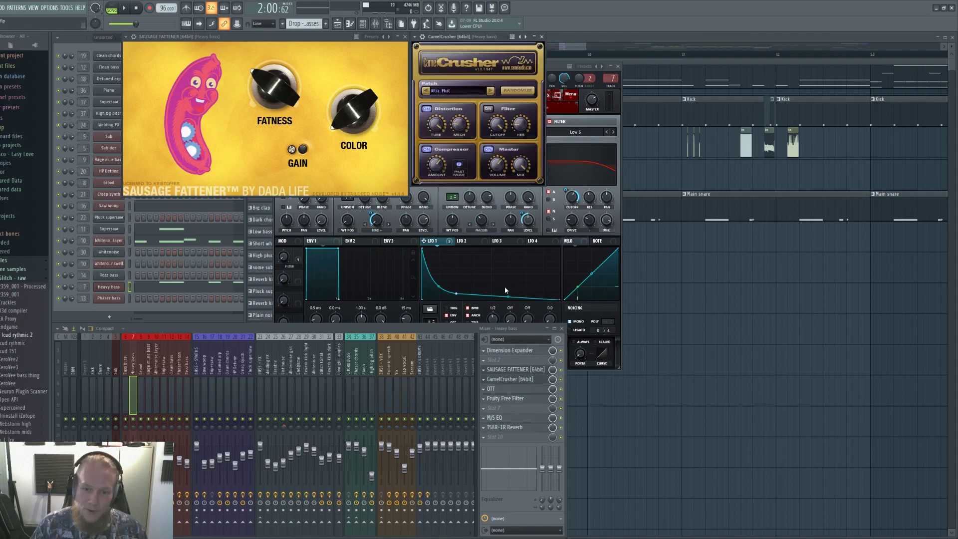
click(377, 62)
key(Escape)
key(Escape)
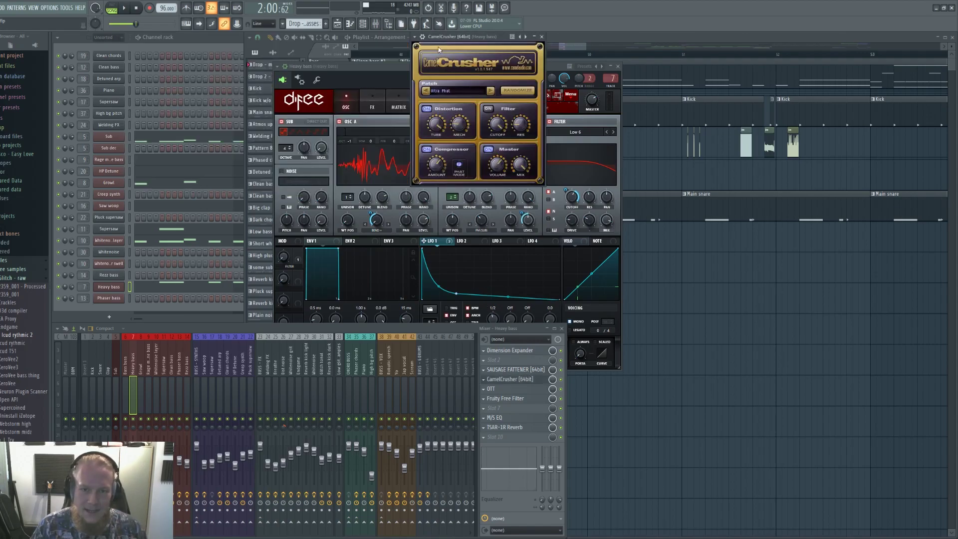
Check OTT and Fruity Free Filter on the Heavy bass mixer track while briefly playing the drop
click(531, 388)
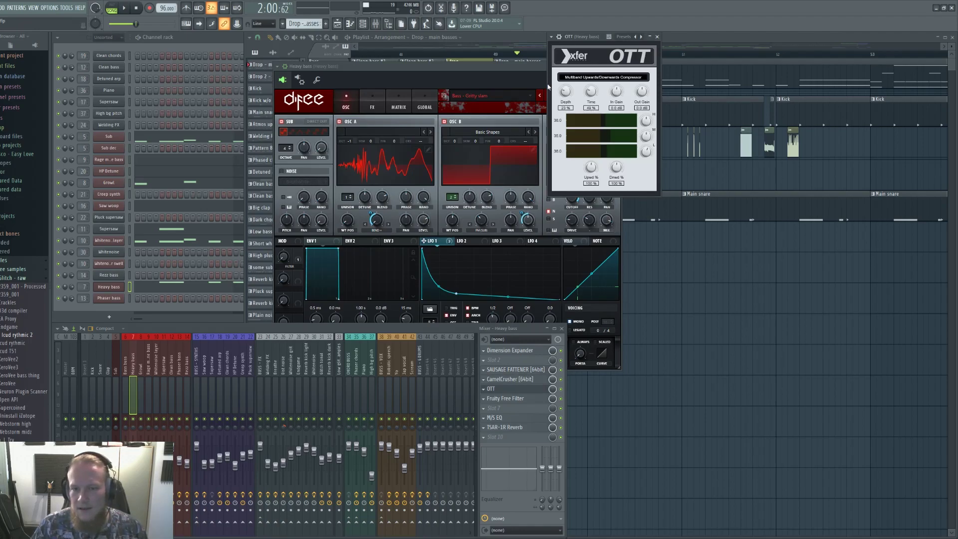
key(Escape)
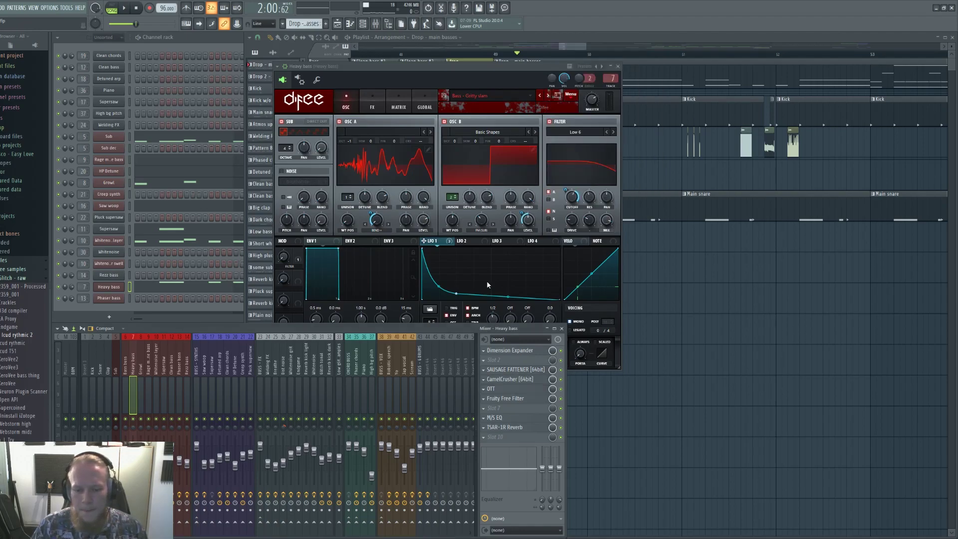
click(531, 399)
drag(735, 36, 694, 36)
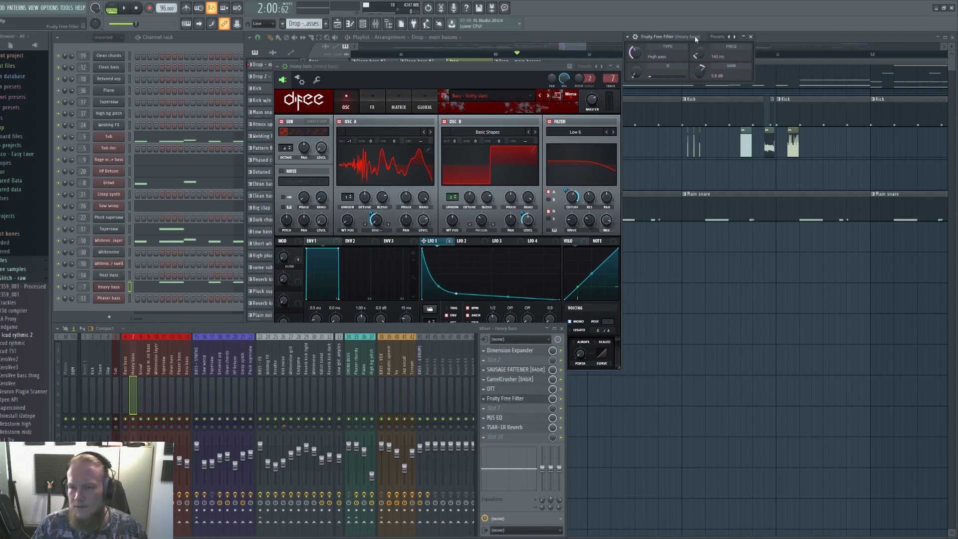
key(space)
key(space)
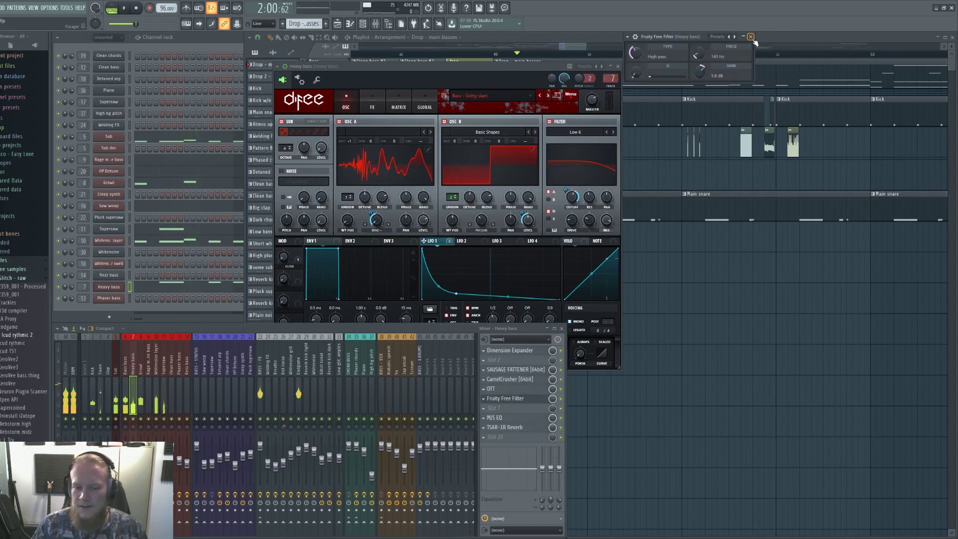
key(Escape)
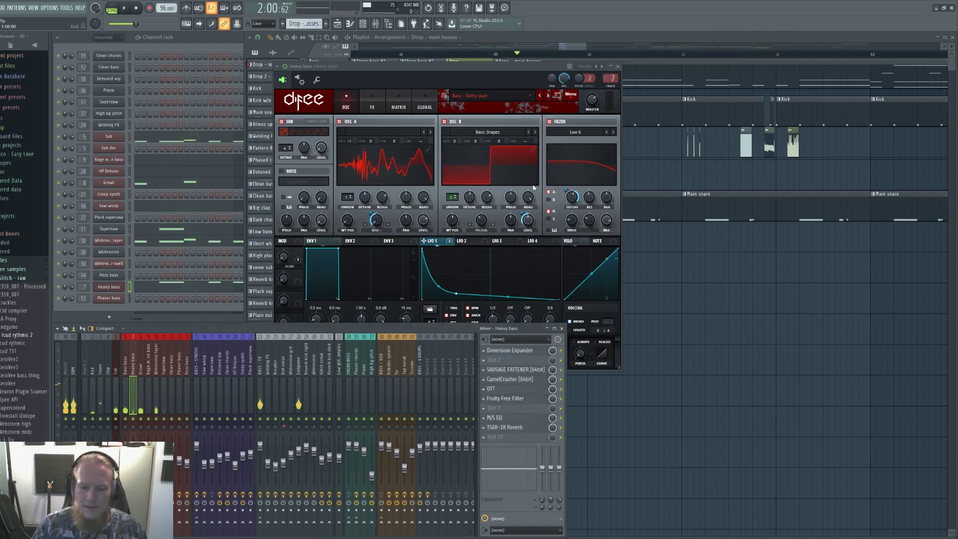
Examine the M/S EQ patch with its side and mid equalizers on the Heavy bass track during playback, and close it
click(524, 422)
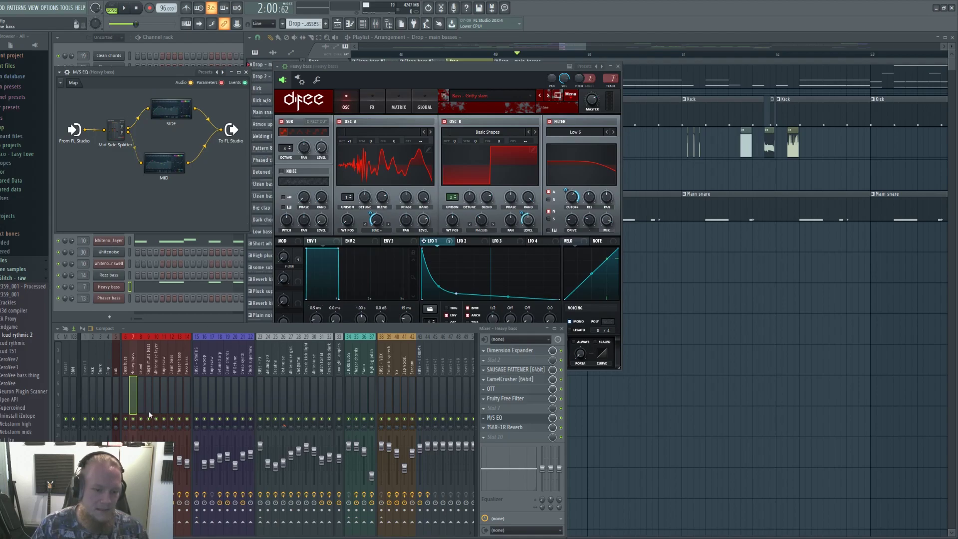
key(space)
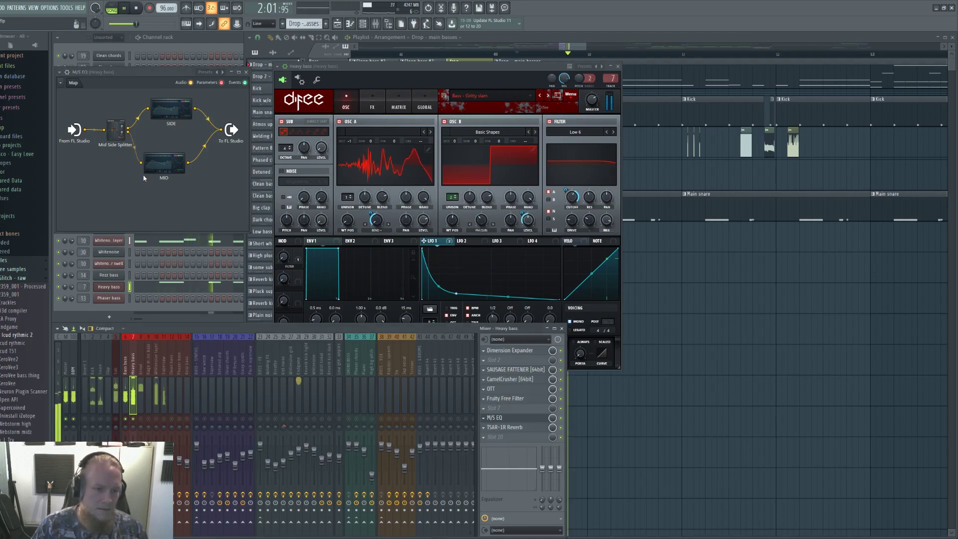
key(space)
key(space)
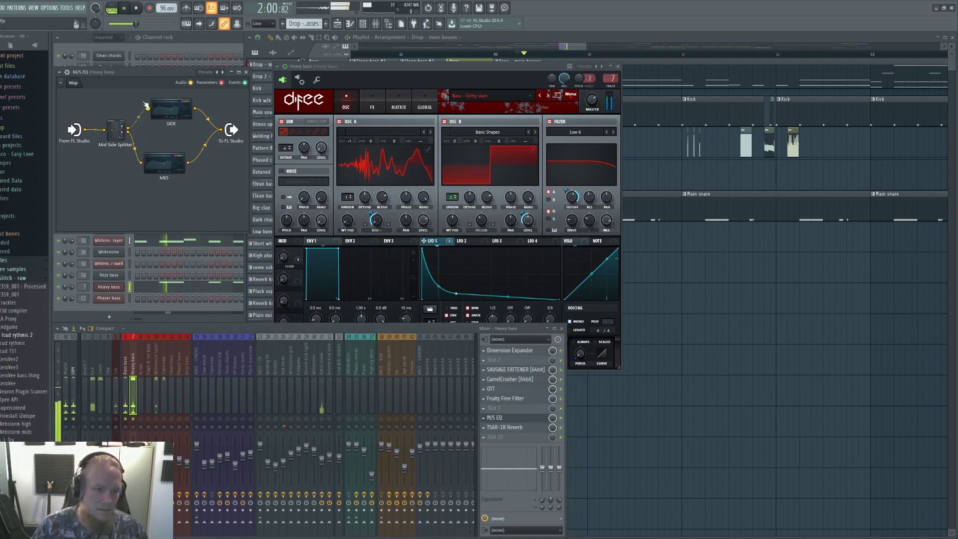
key(space)
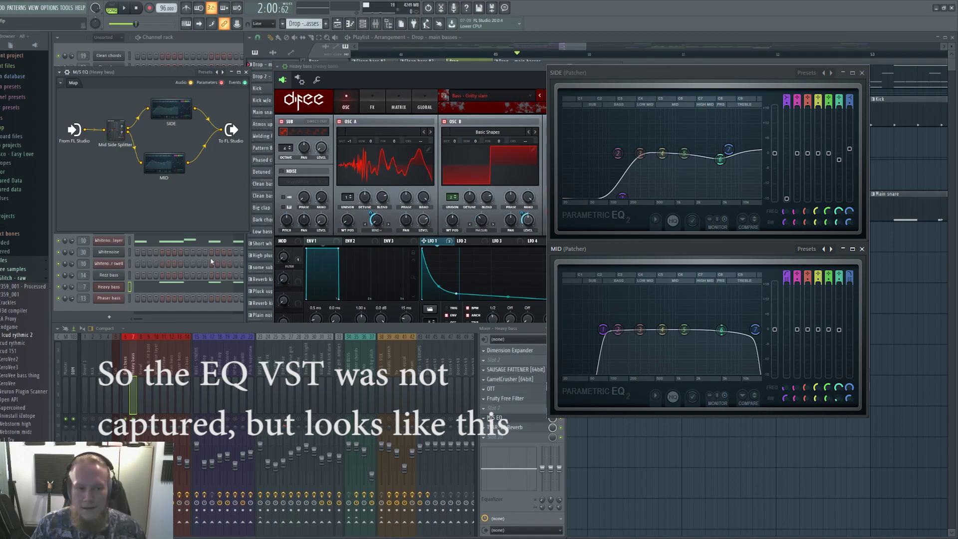
click(246, 72)
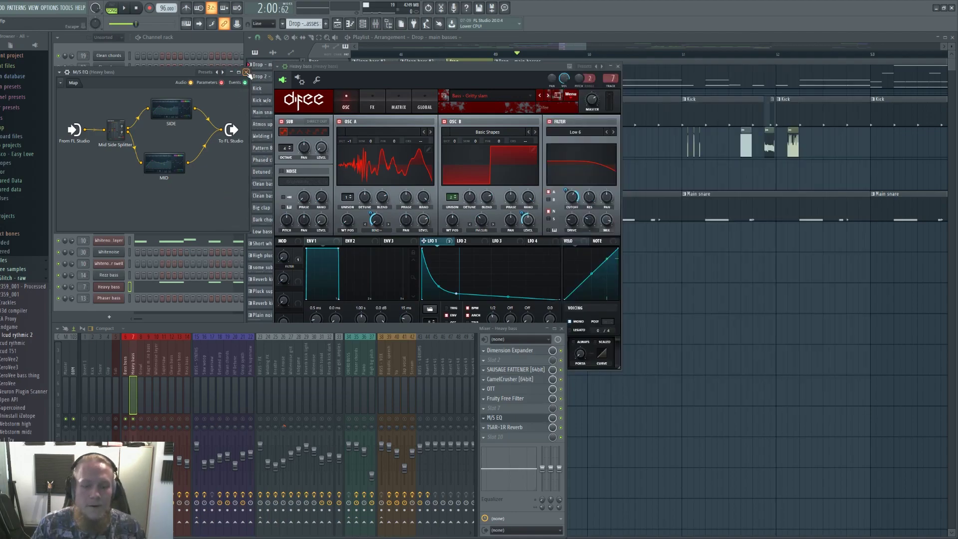
Open TSAR-1R Reverb on the Heavy bass mixer track, close the synth and replay the opening of the drop
click(528, 430)
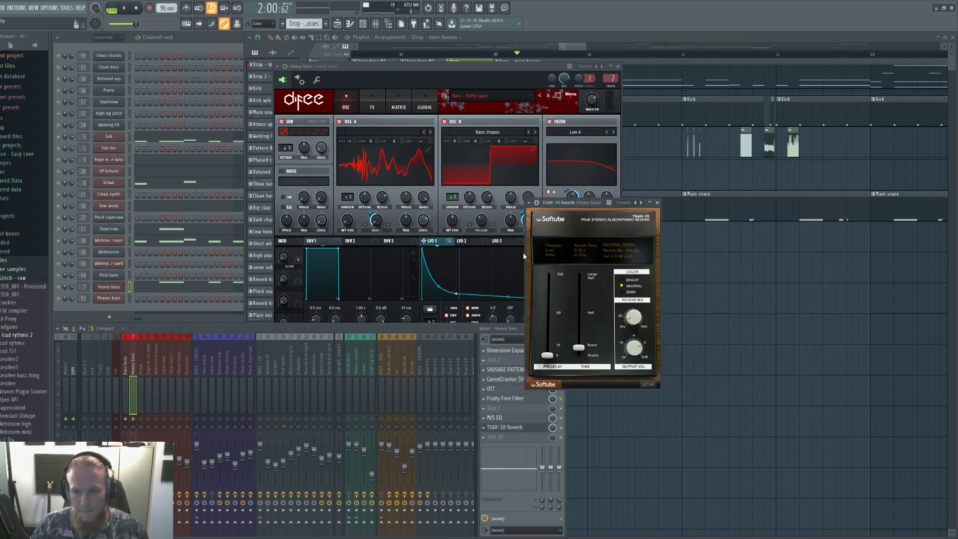
click(618, 66)
click(618, 66)
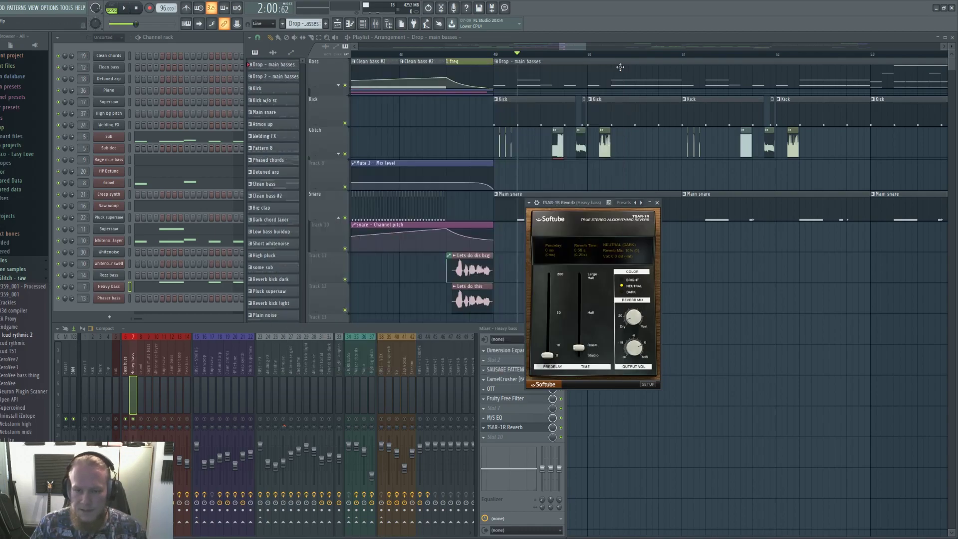
drag(596, 203, 661, 217)
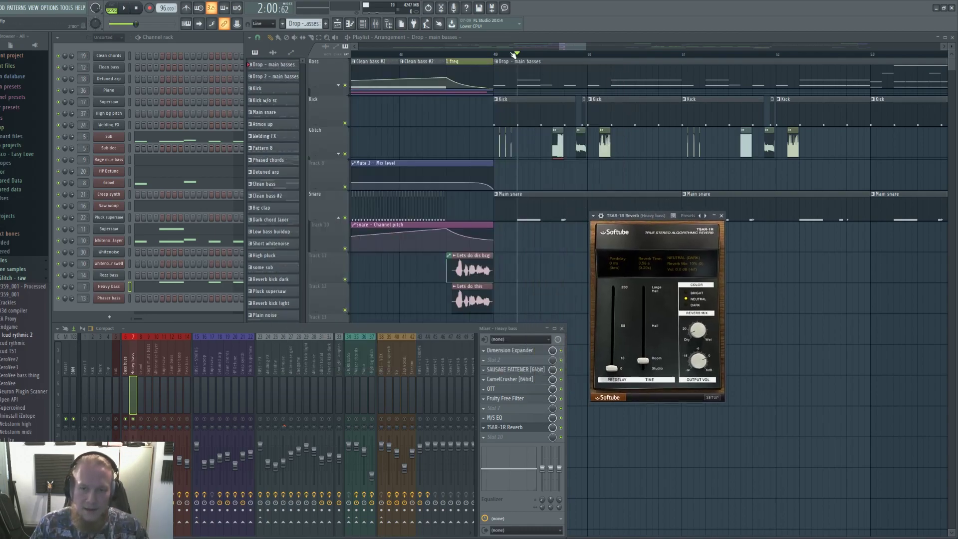
key(space)
key(space)
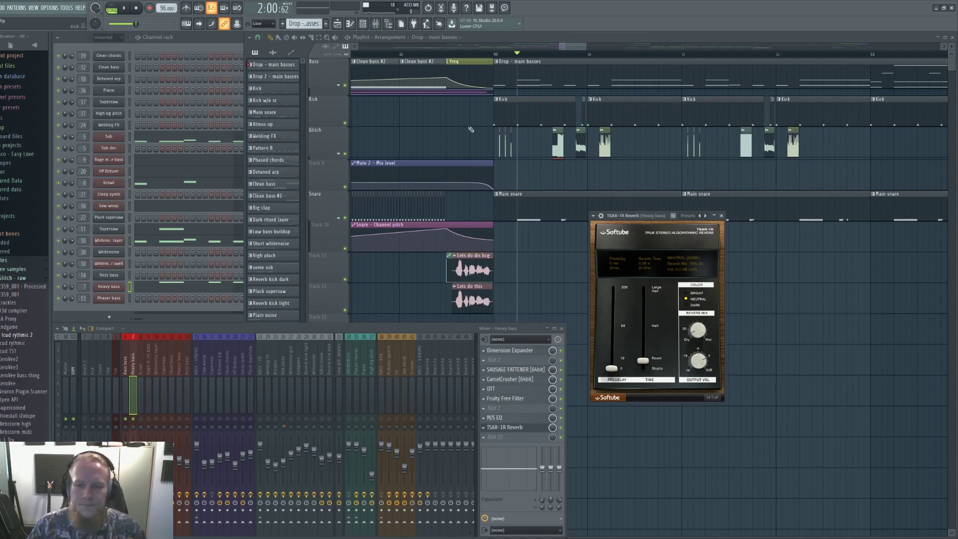
Compare the drop's opening bar with Heavy bass soloed and with all mixer tracks active
key(space)
key(space)
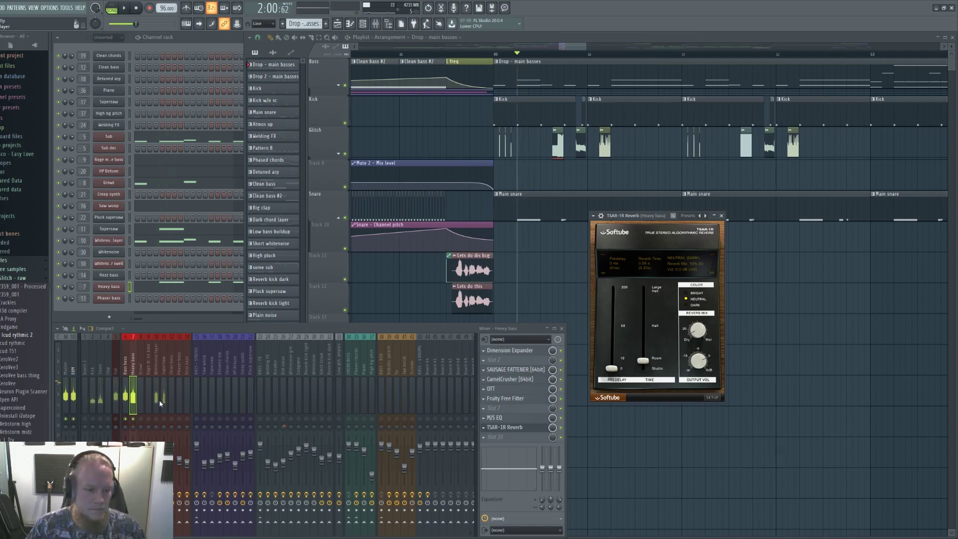
key(space)
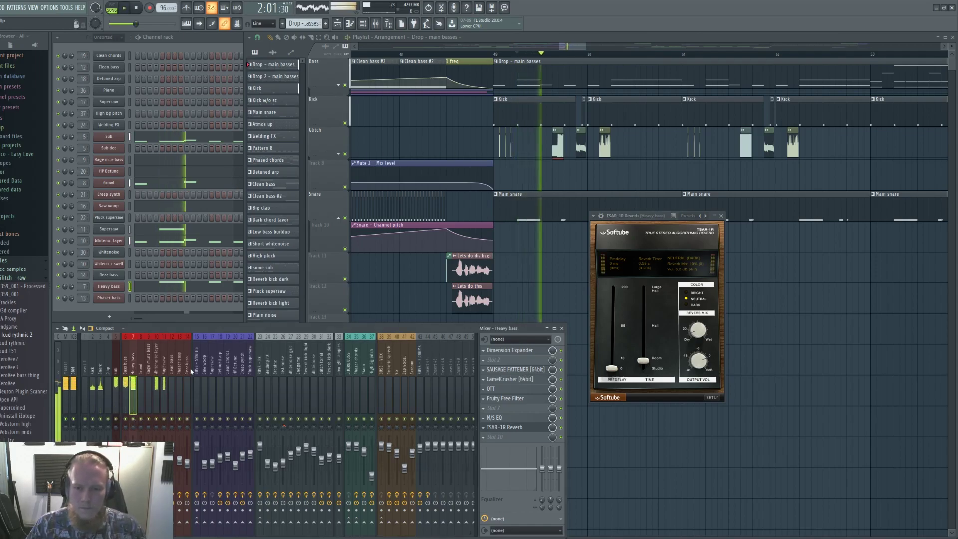
click(543, 55)
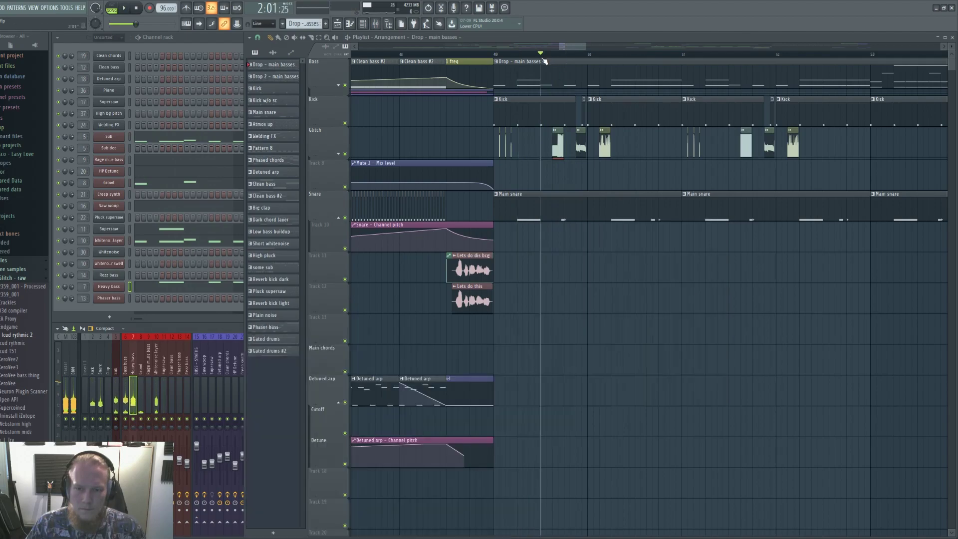
key(space)
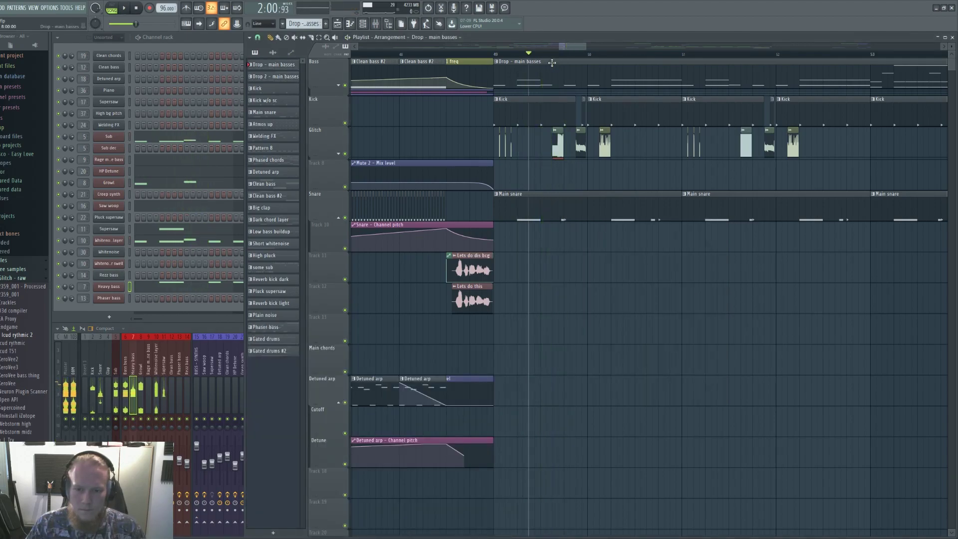
Solo the Glitch playlist track and play its clips from the start of the drop
right_click(345, 154)
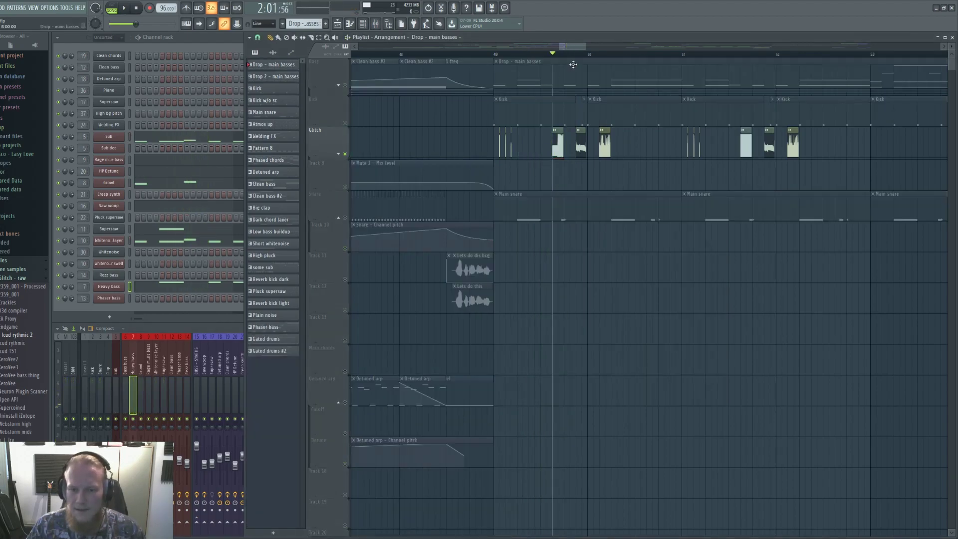
click(496, 55)
key(space)
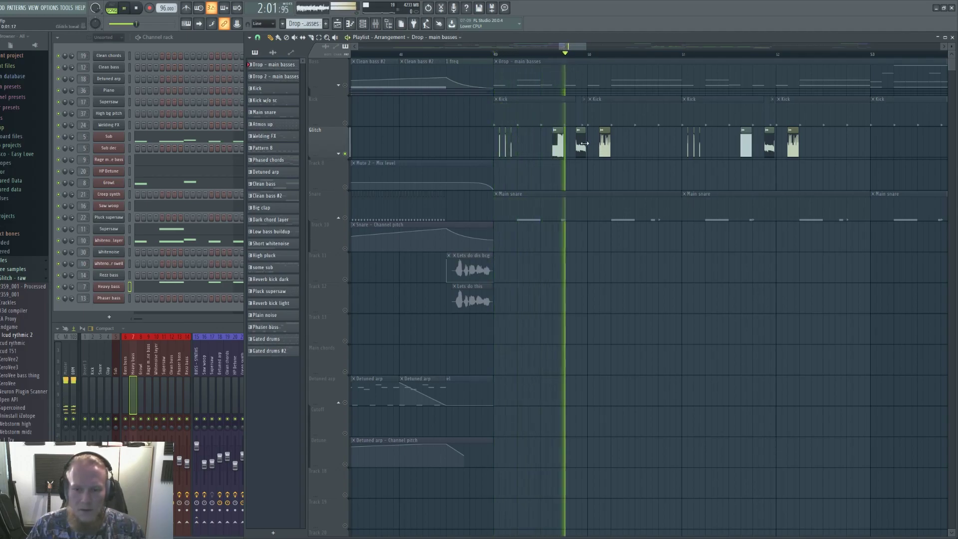
key(space)
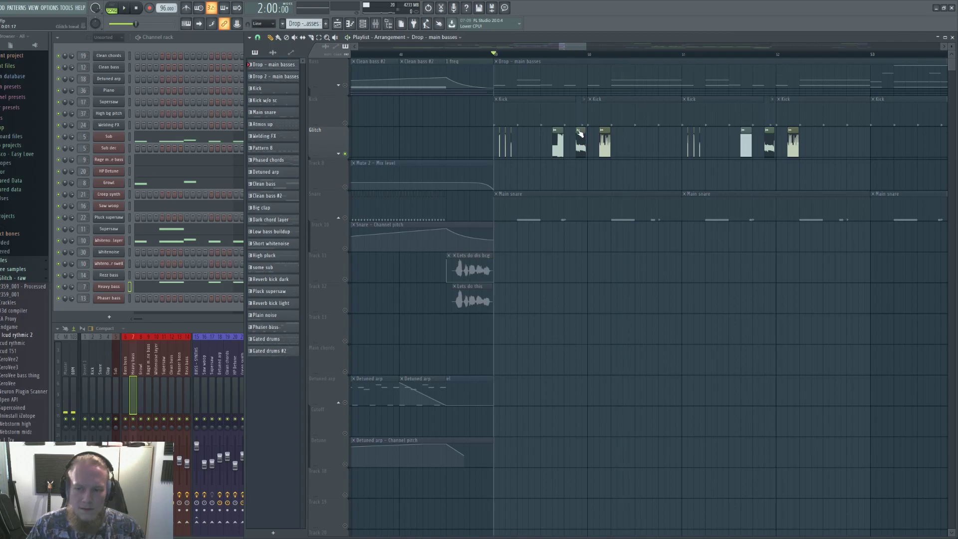
Unsolo the Glitch playlist track and play the full drop from 2:00 and again from 2:05
right_click(345, 154)
key(space)
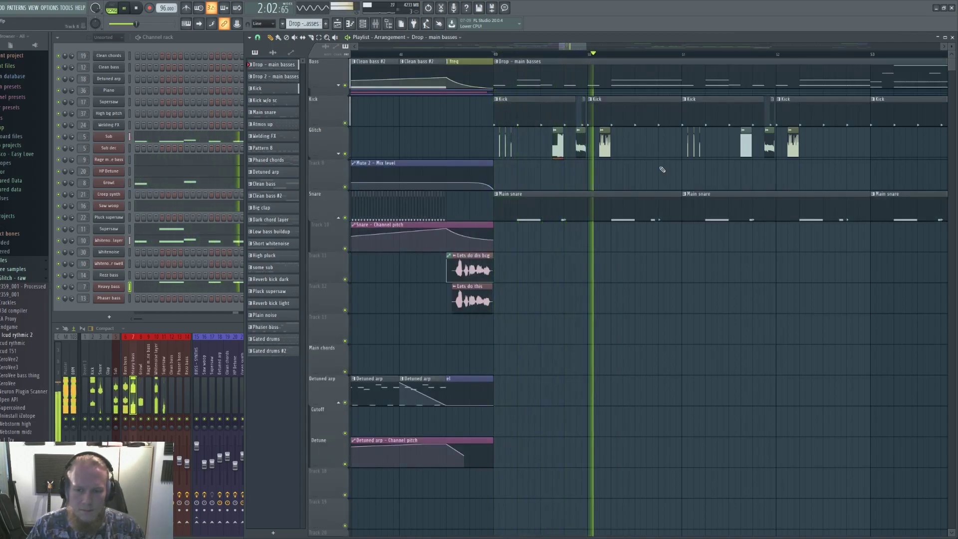
key(space)
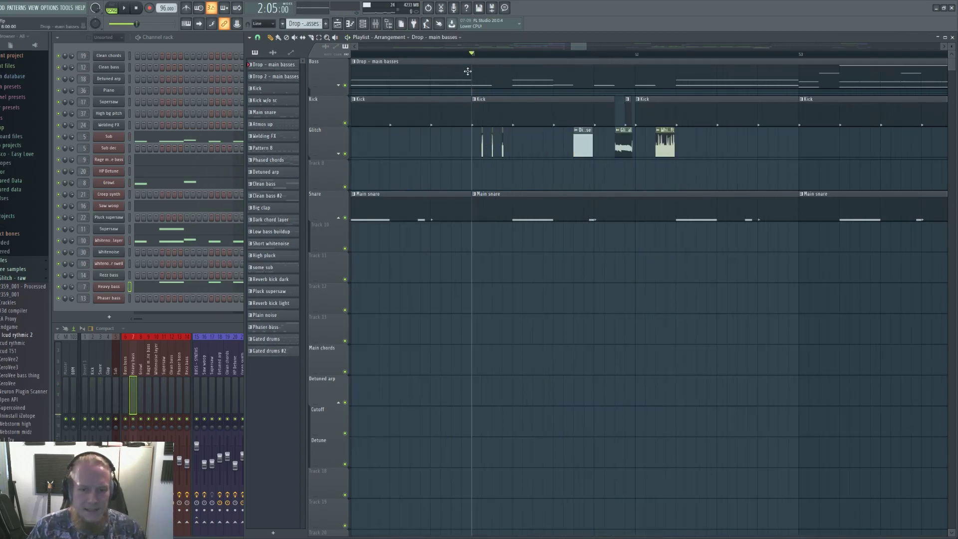
key(space)
key(space)
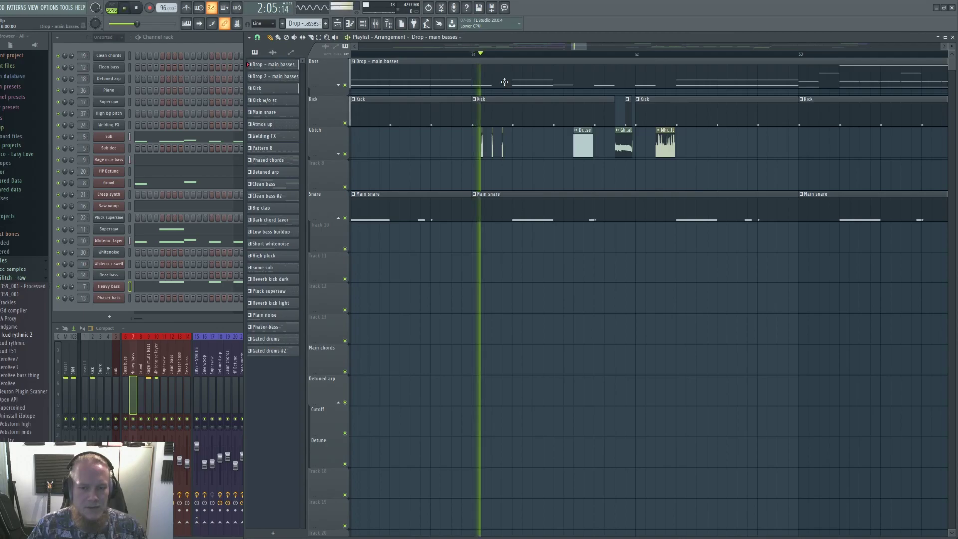
Open the Rage machine bass synth and inspect its LFO 1 and LFO 2 curves, effects and oscillators
click(118, 159)
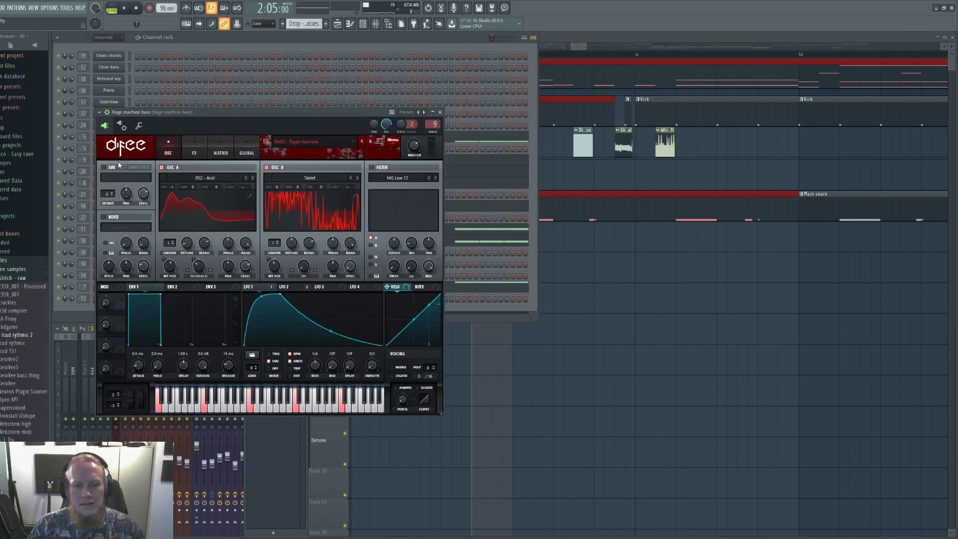
drag(270, 127, 372, 67)
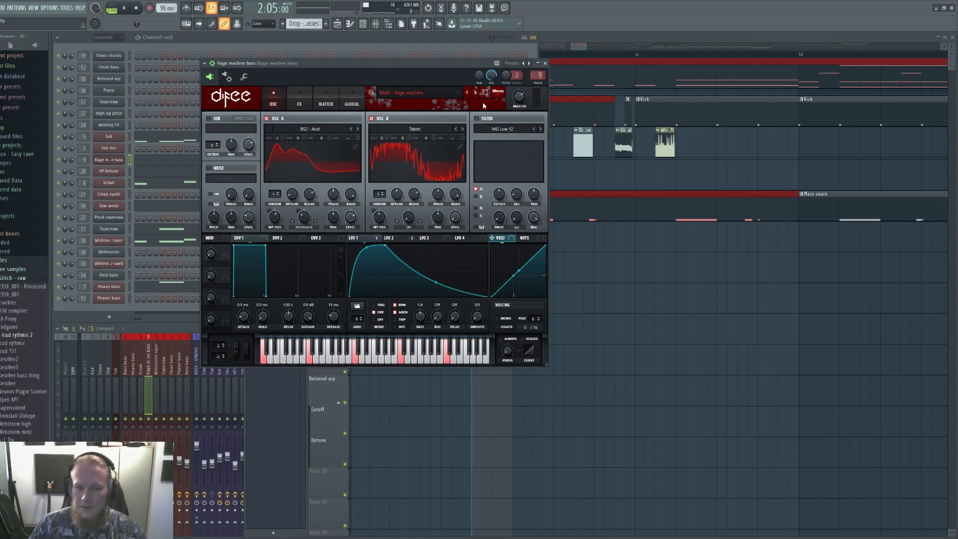
click(402, 239)
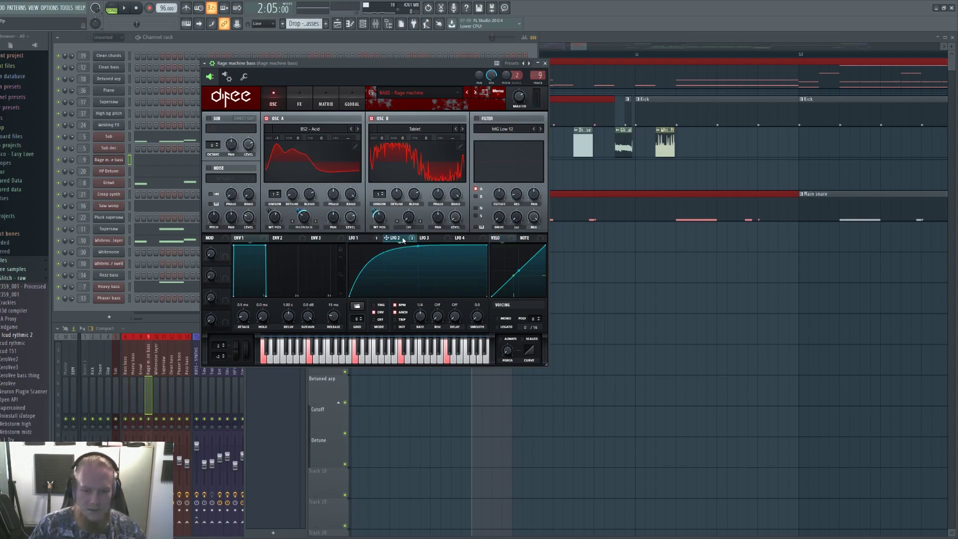
click(361, 239)
click(301, 98)
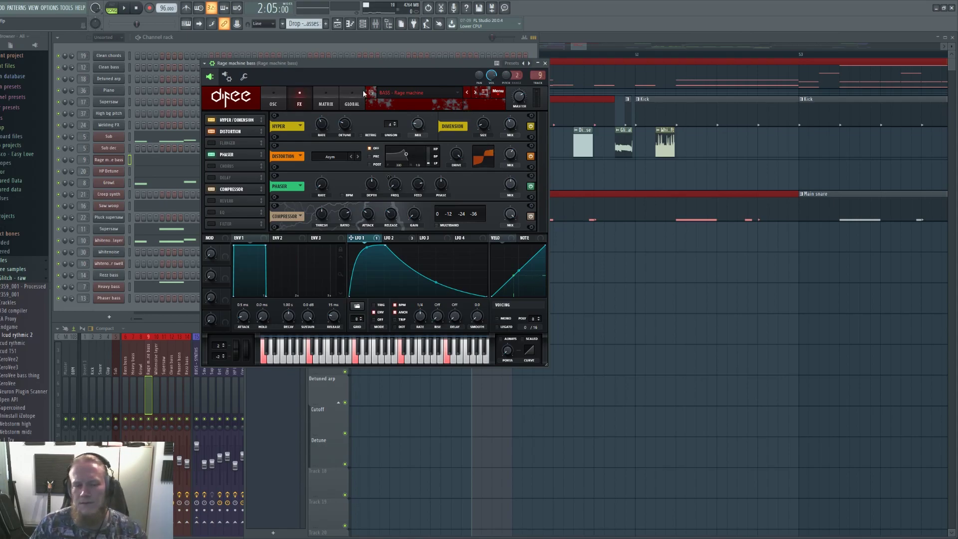
click(273, 98)
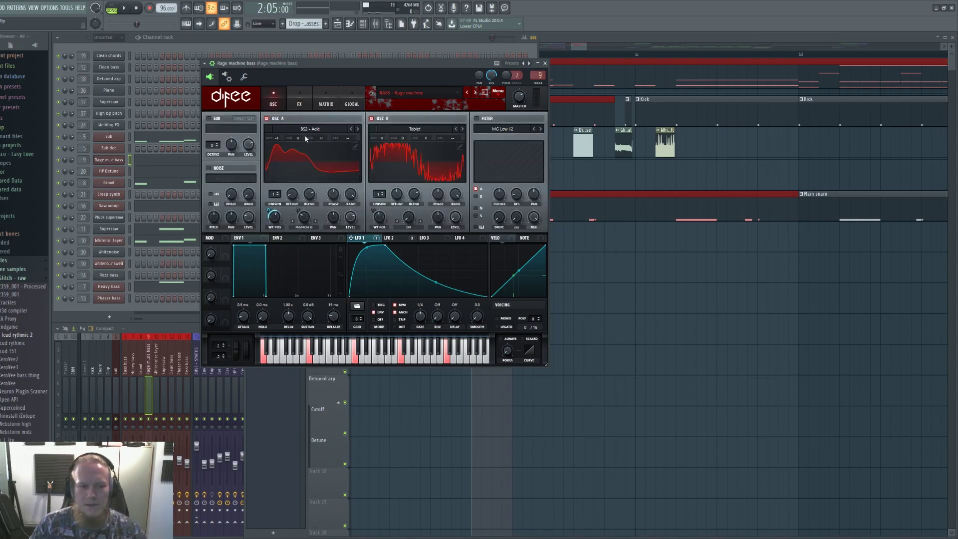
Examine the Rage machine bass effects and the LFO 2 modulation of the phaser frequency
click(299, 100)
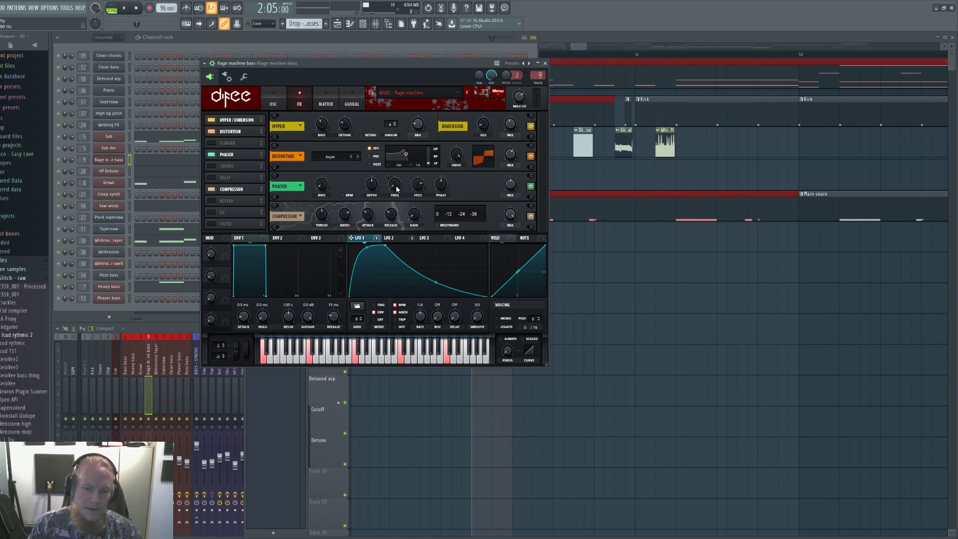
mouse_move(398, 182)
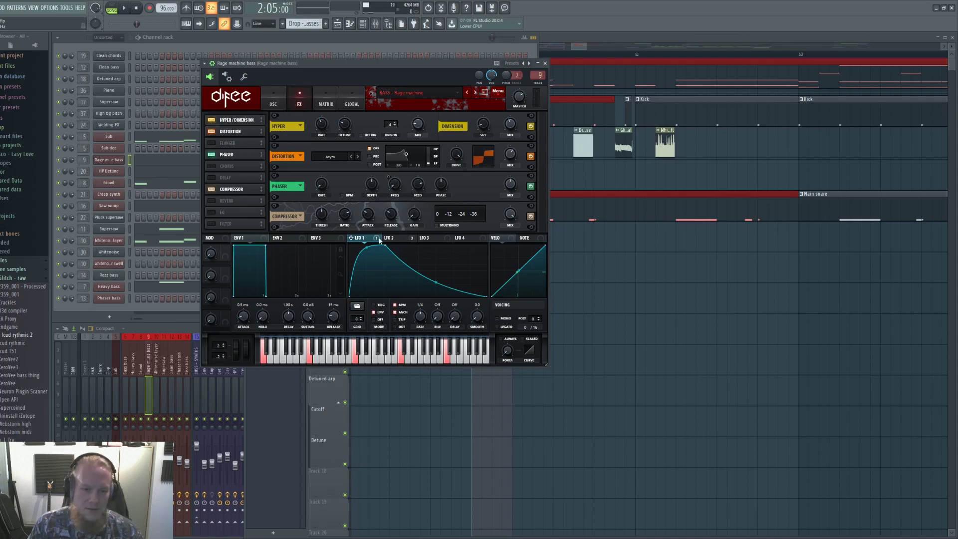
click(390, 238)
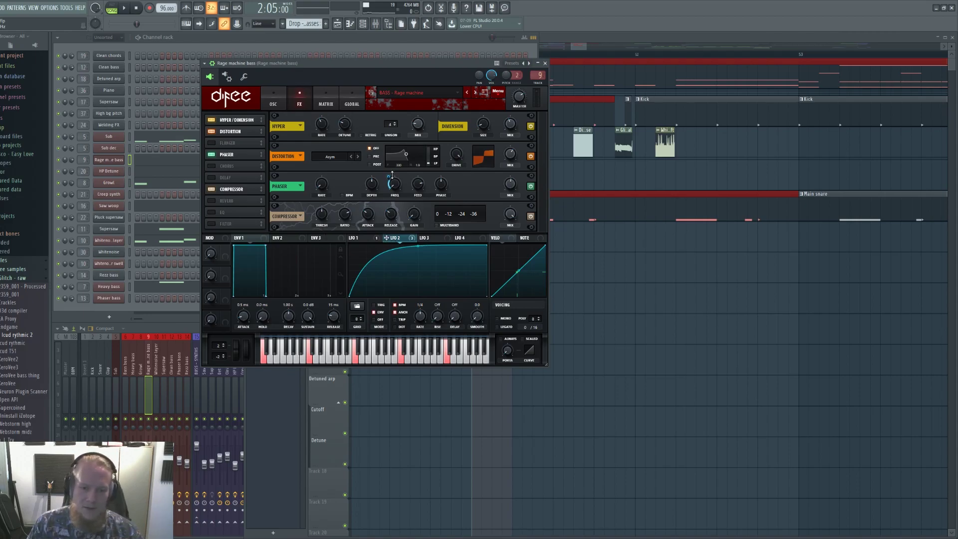
mouse_move(392, 185)
mouse_down()
mouse_move(383, 159)
mouse_move(391, 176)
mouse_up()
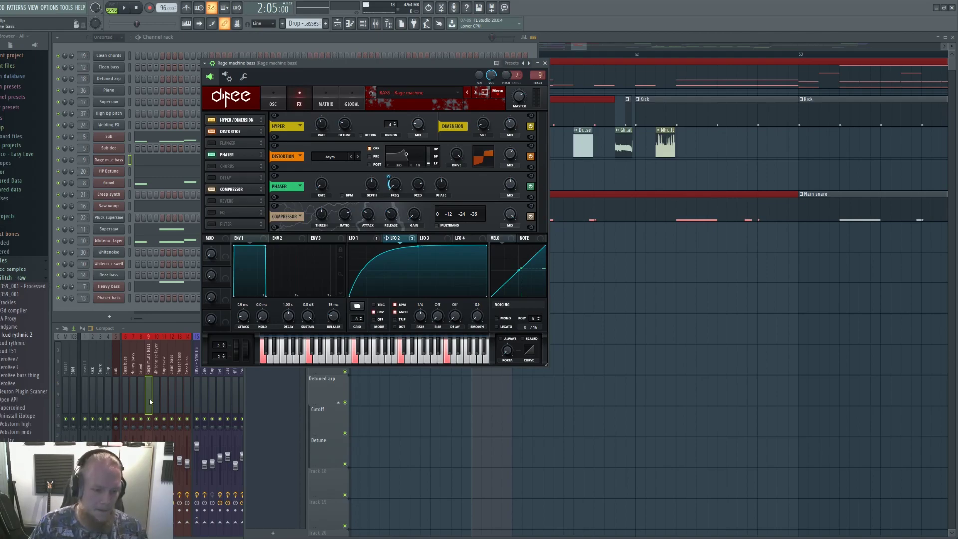
Examine Fruity parametric EQ 2 and Fruity Reeverb 2 on the Rage machine bass mixer track
key(F9)
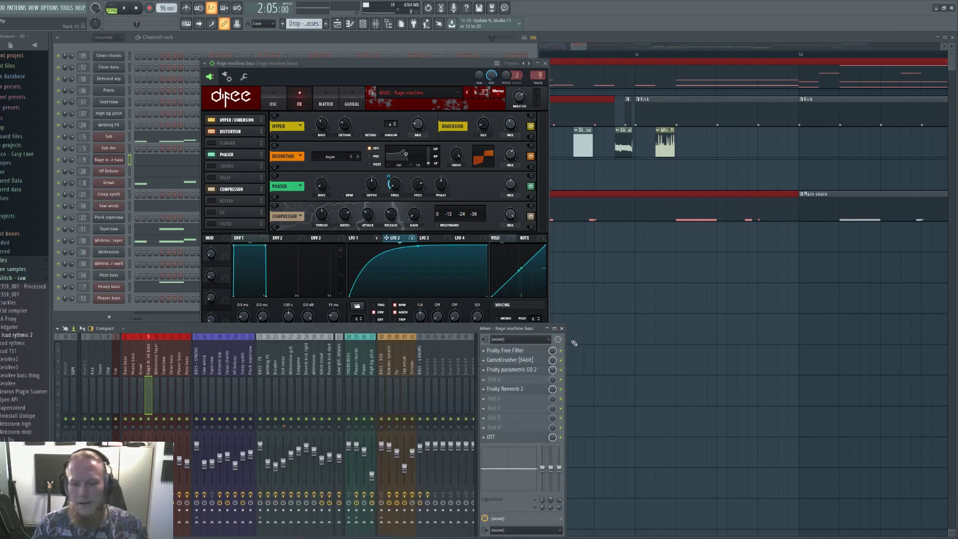
click(529, 369)
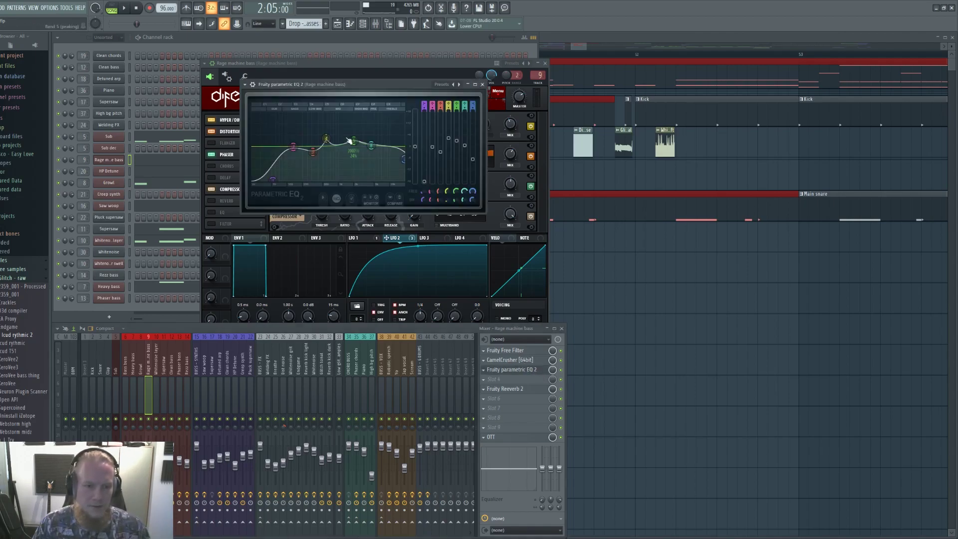
drag(376, 84, 579, 68)
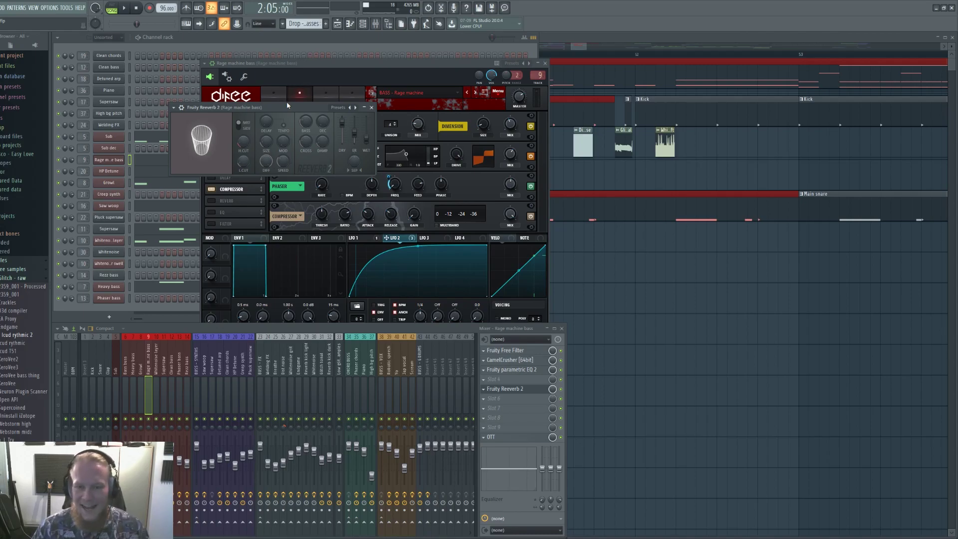
Return to the playlist, clear the time selection and replay the drop from 2:05
key(F5)
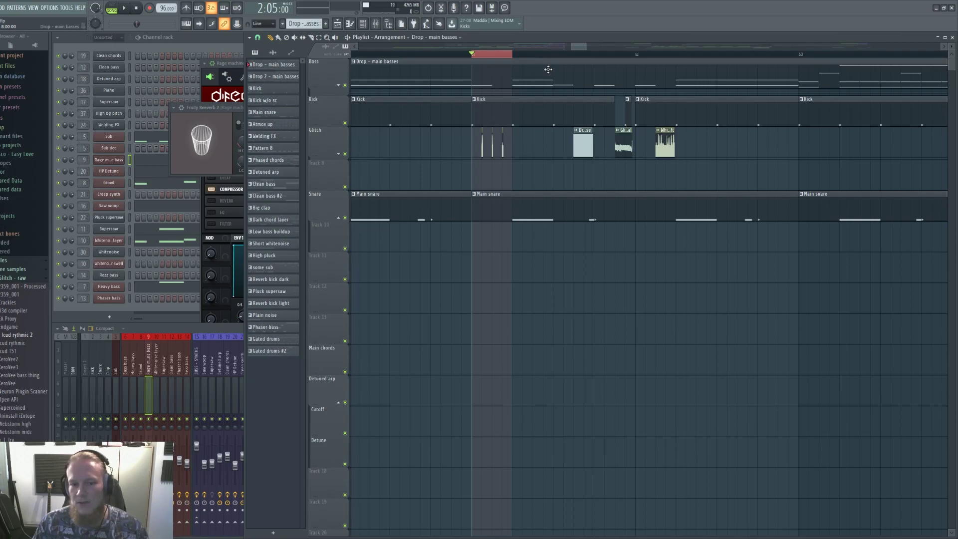
click(502, 57)
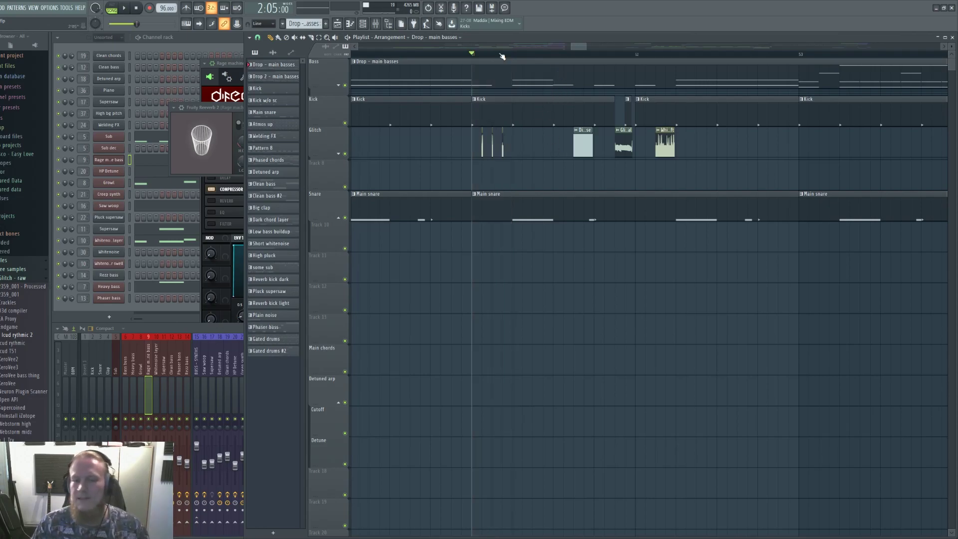
key(space)
key(space)
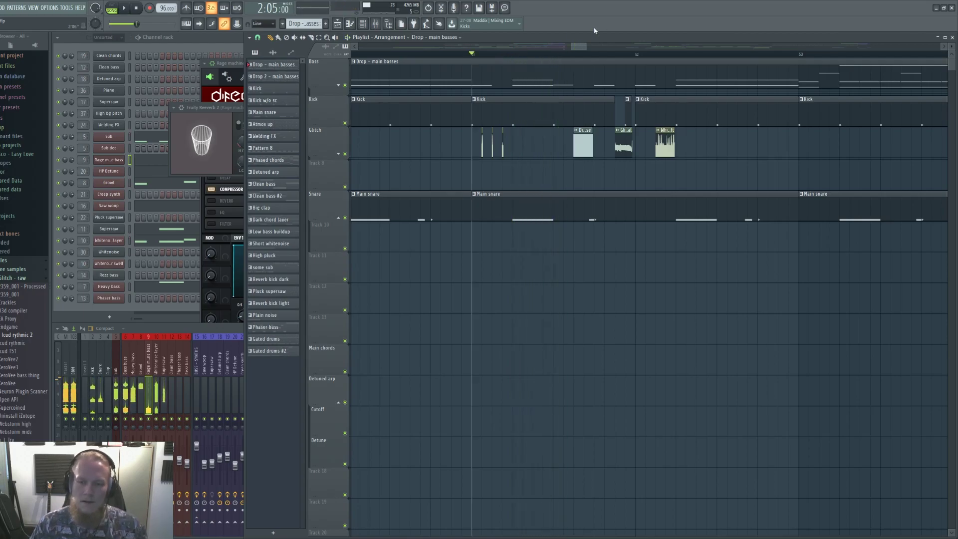
Solo the Glitch playlist track, play its clips from 2:05, and restore all playlist tracks
drag(587, 46, 591, 46)
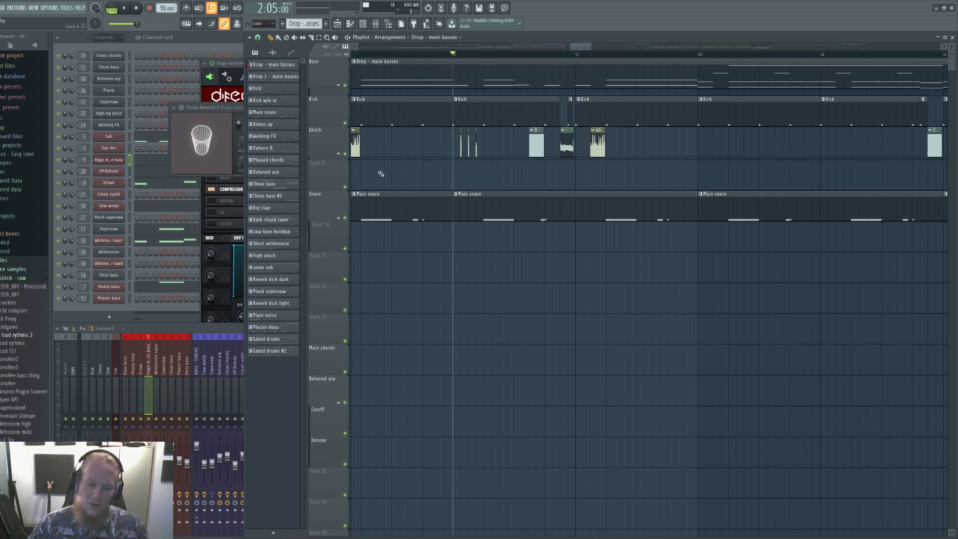
right_click(345, 154)
key(space)
key(space)
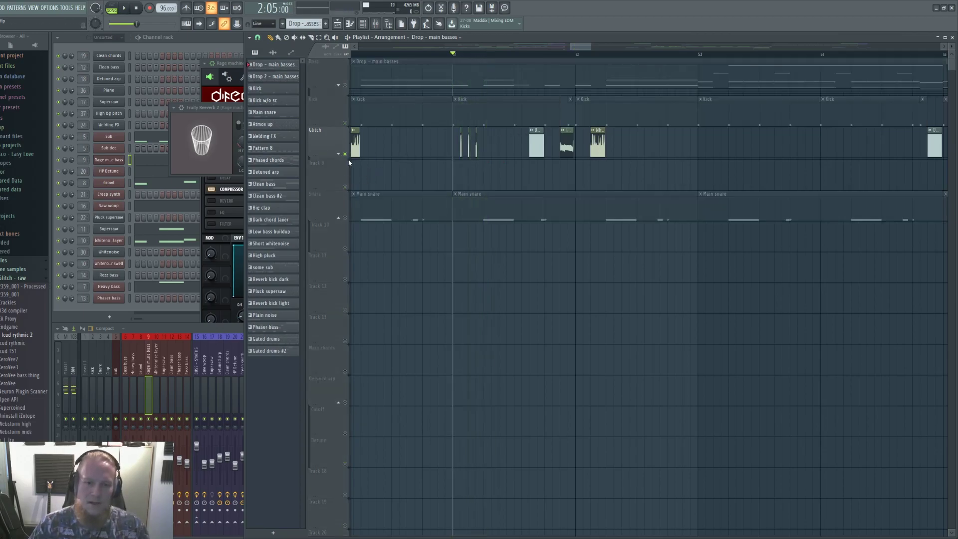
right_click(346, 154)
Play the drop from 2:10 while checking in the channel rack which channels sound
scroll(685, 163, down, 3)
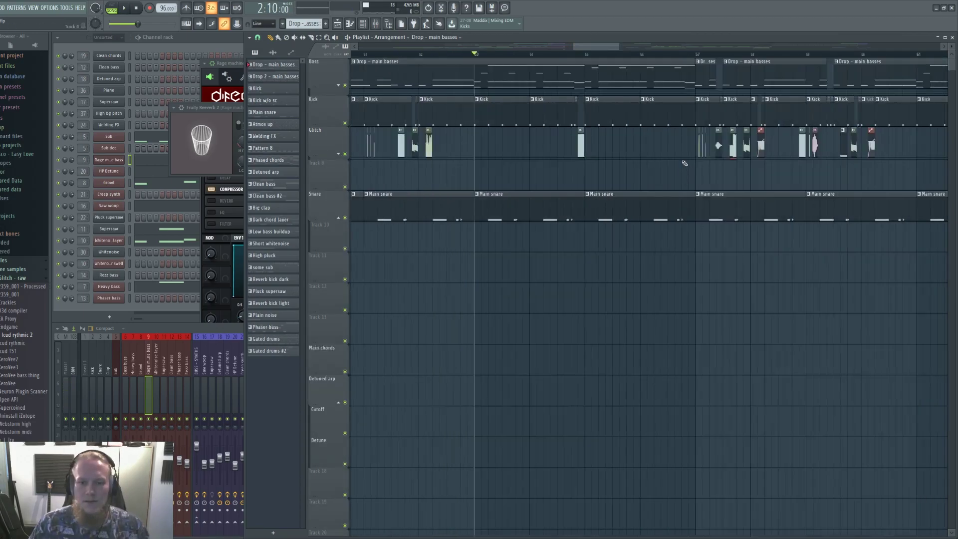
key(F6)
key(space)
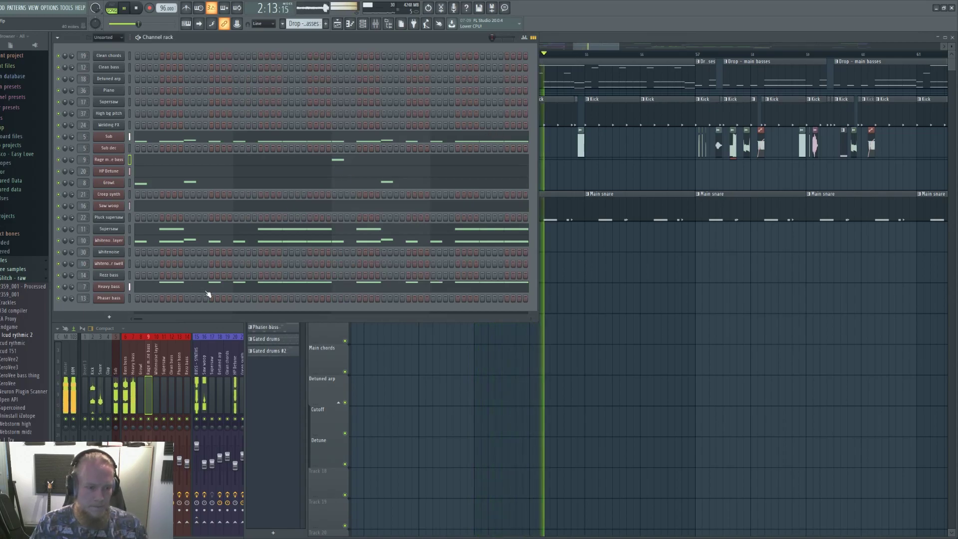
key(space)
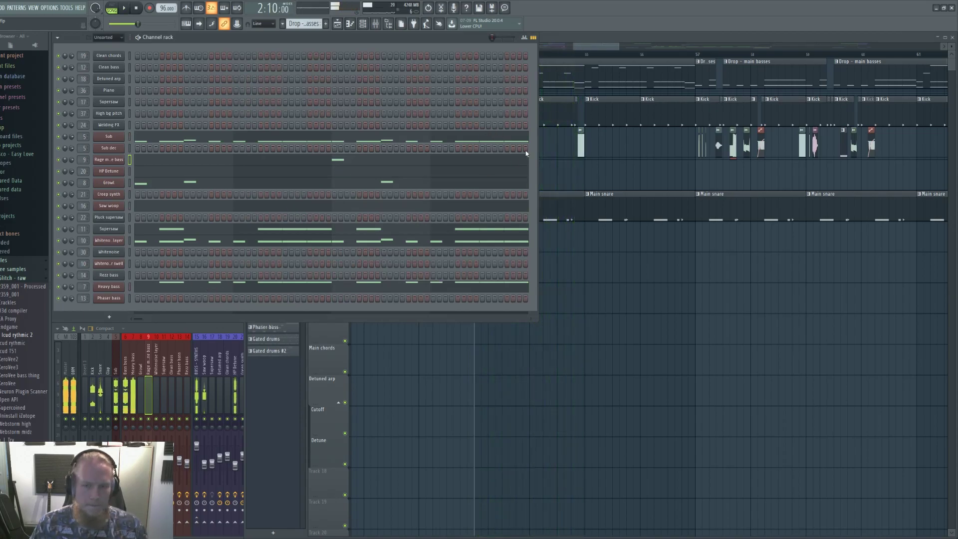
Solo the Bass playlist track, play it from 2:10, and restore all playlist tracks
key(F5)
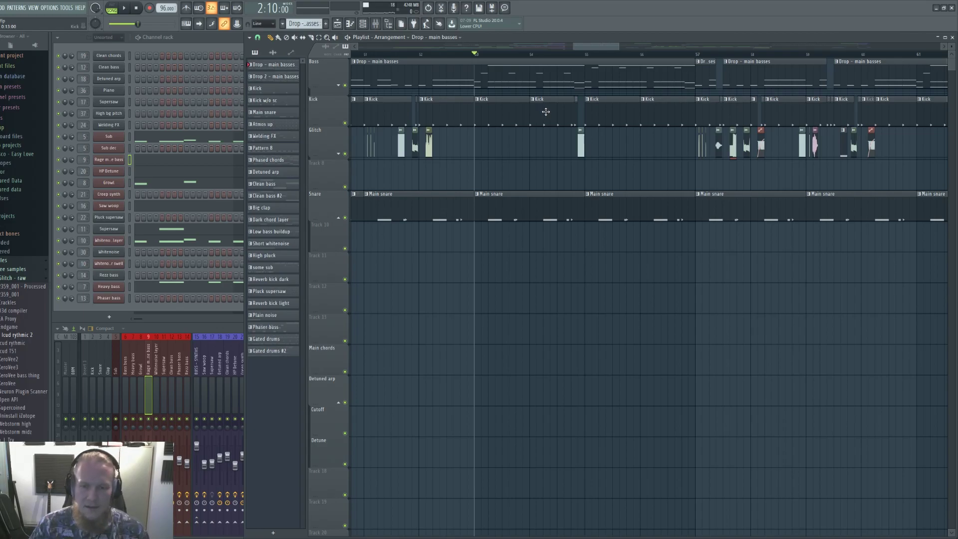
scroll(474, 115, down, 2)
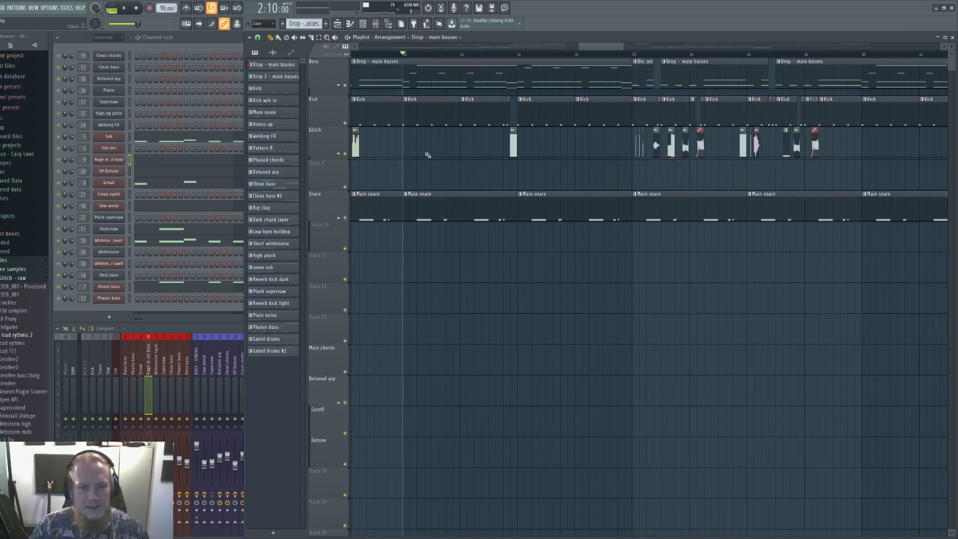
ctrl+click(345, 86)
key(space)
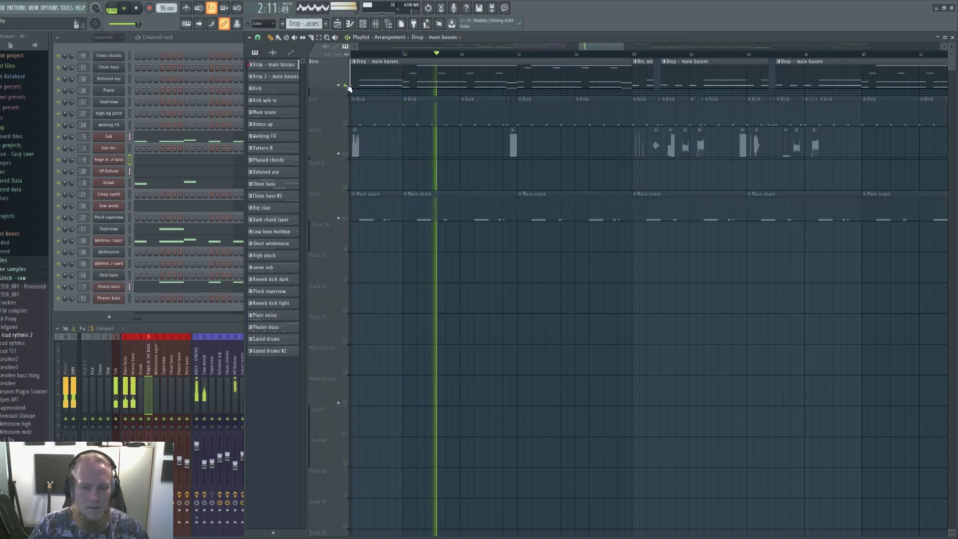
key(space)
ctrl+click(345, 85)
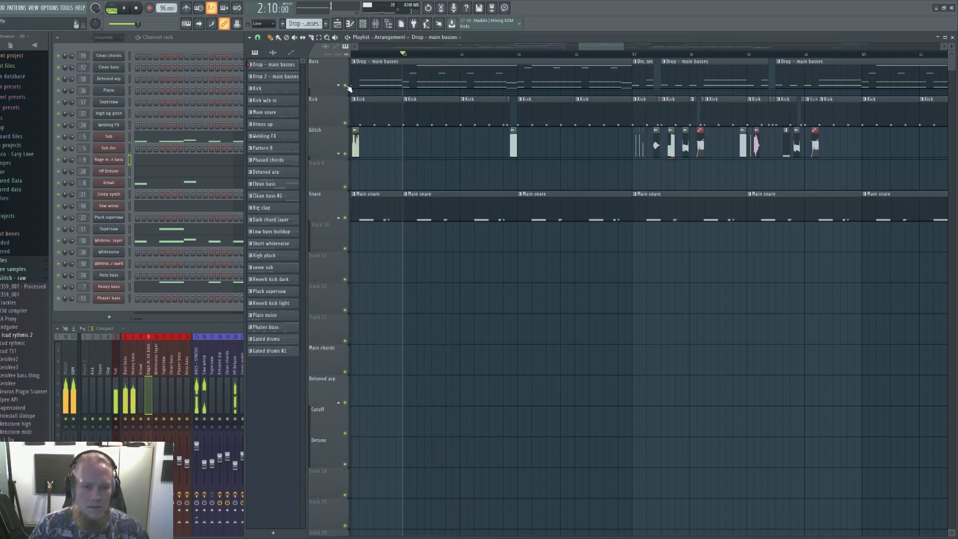
Solo the Saw woop mixer track and play the drop from 2:10
click(235, 392)
click(204, 390)
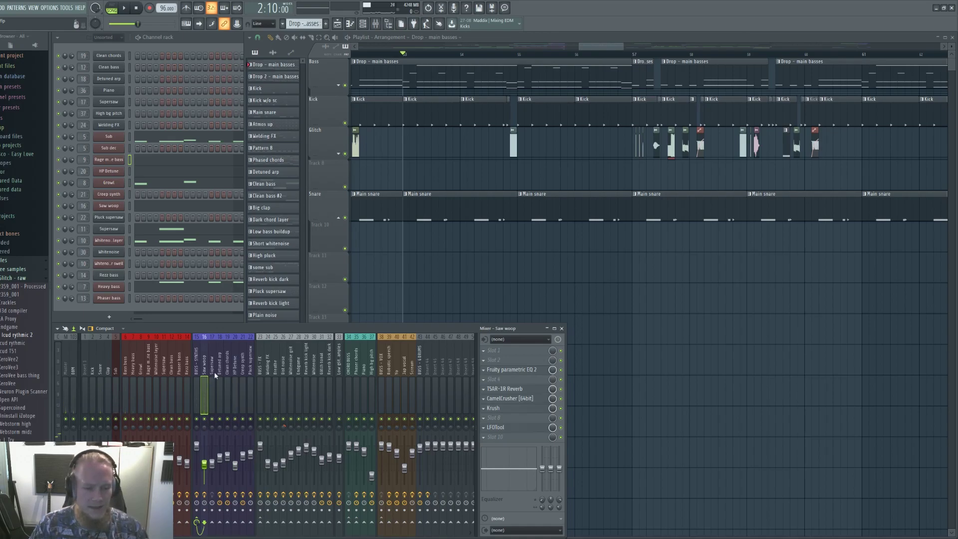
key(space)
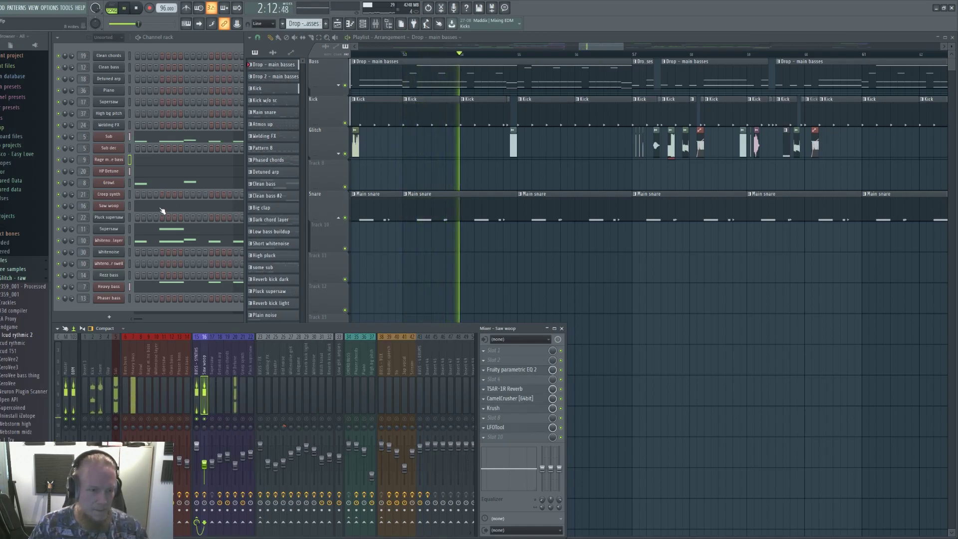
key(space)
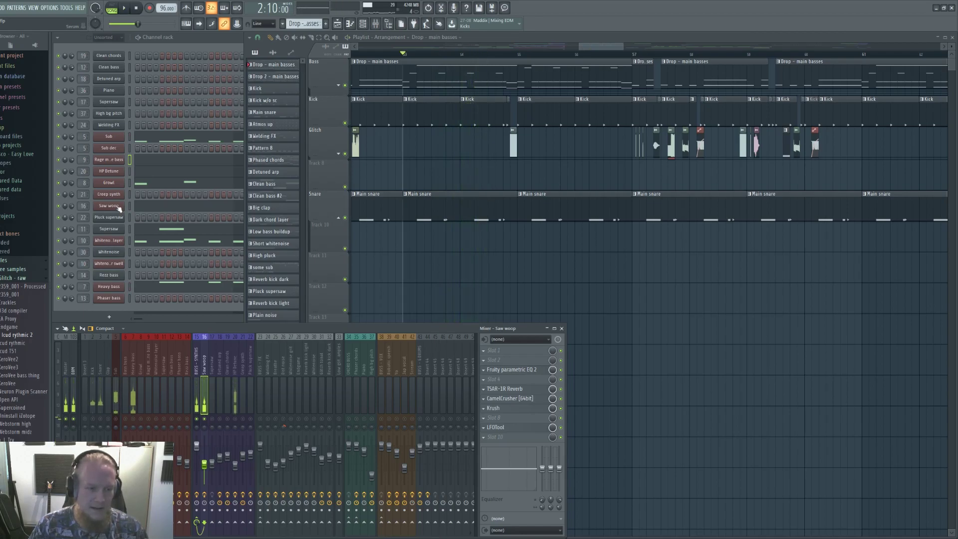
Inspect the Saw woop synth's oscillators and effects and its mixer track's CamelCrusher, closing each window
click(118, 206)
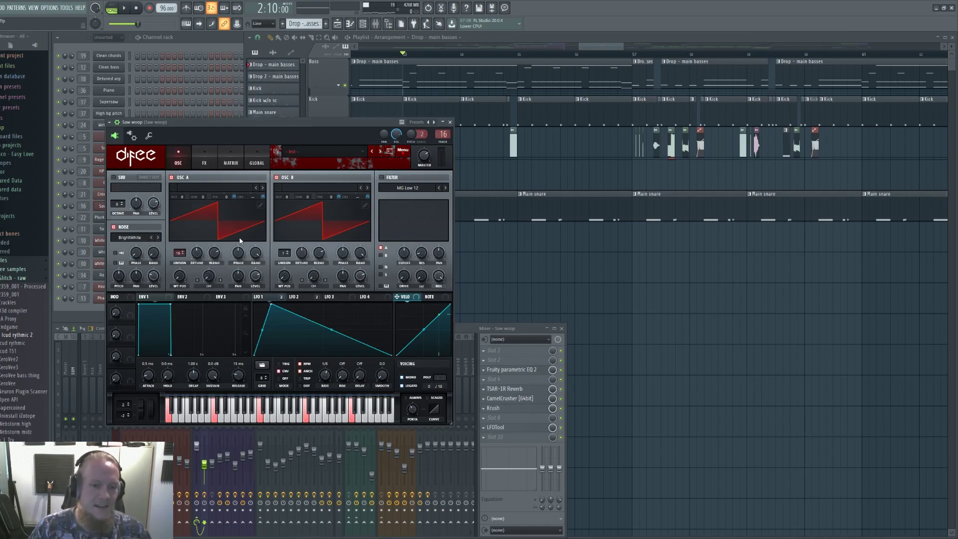
click(210, 159)
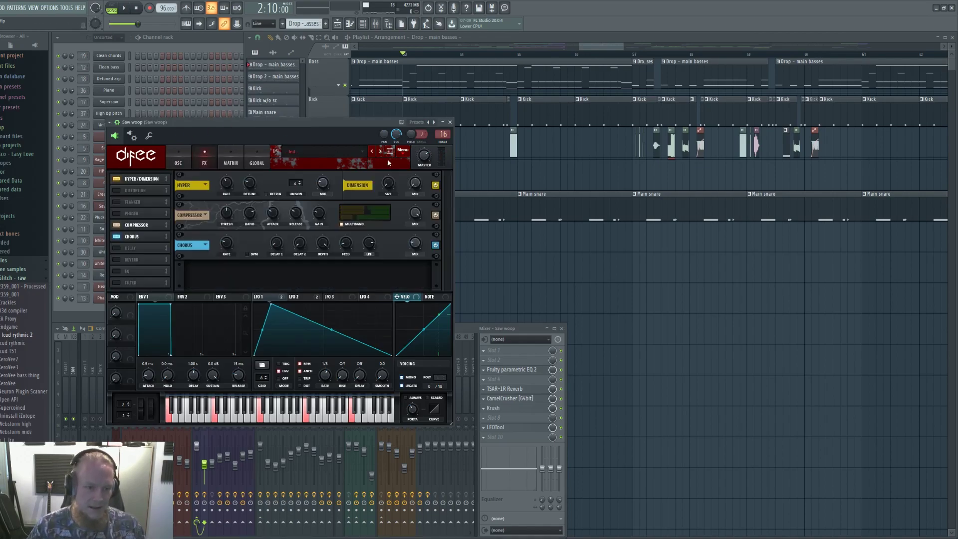
click(449, 122)
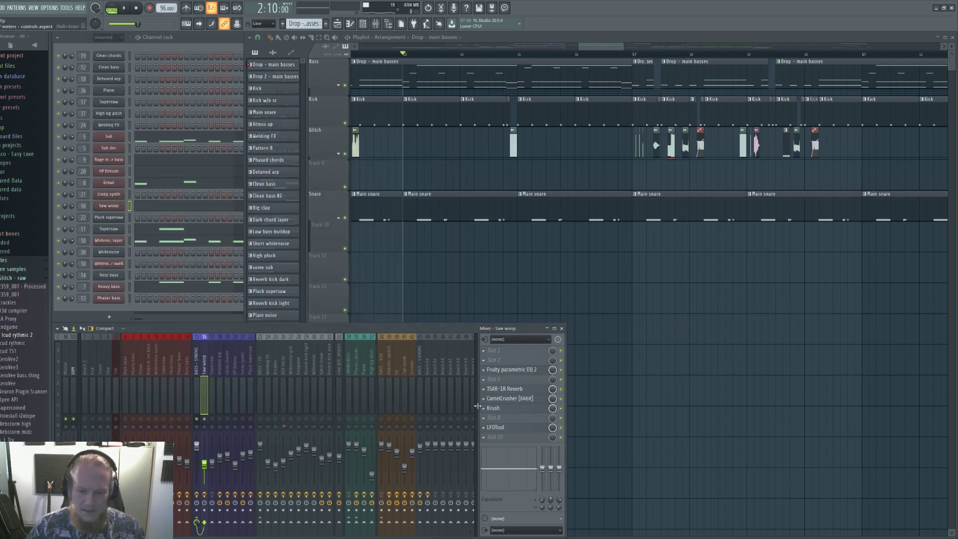
click(532, 398)
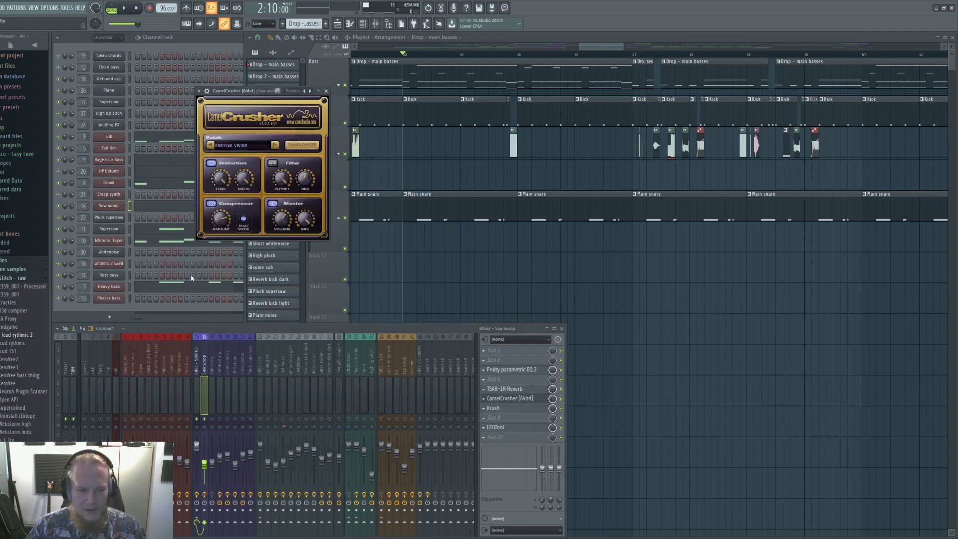
click(327, 91)
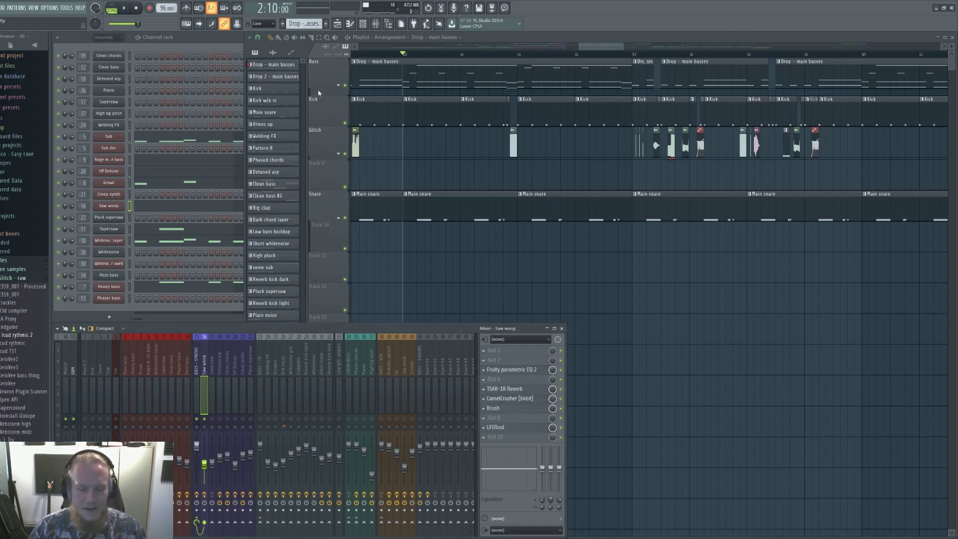
Play the drop from 2:10 with Saw woop soloed, then select the HP Detune mixer track and restore all mixer tracks
key(space)
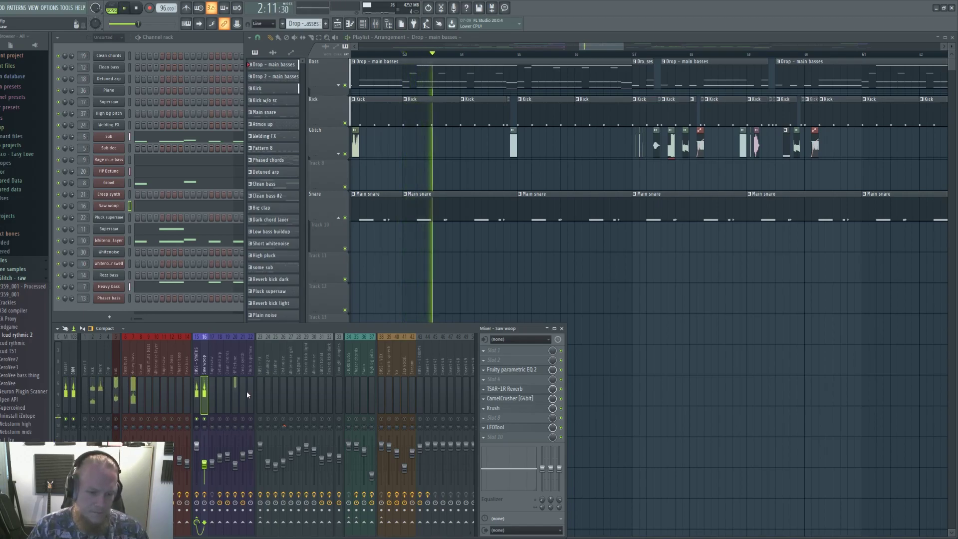
key(space)
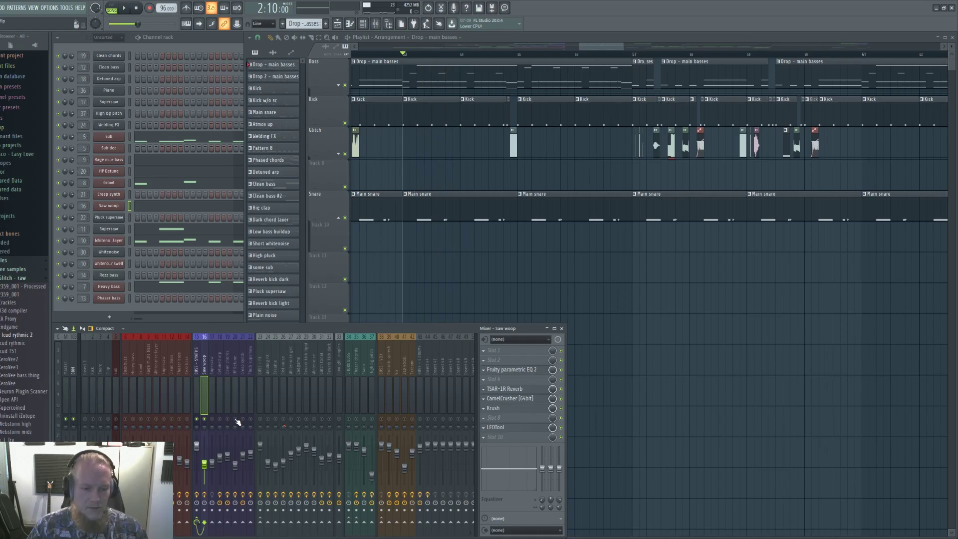
key(space)
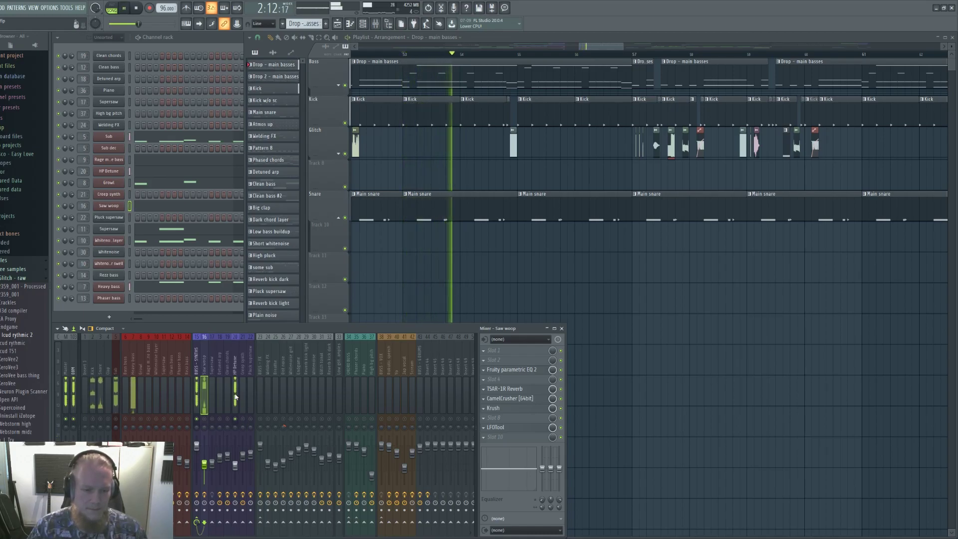
key(space)
click(235, 395)
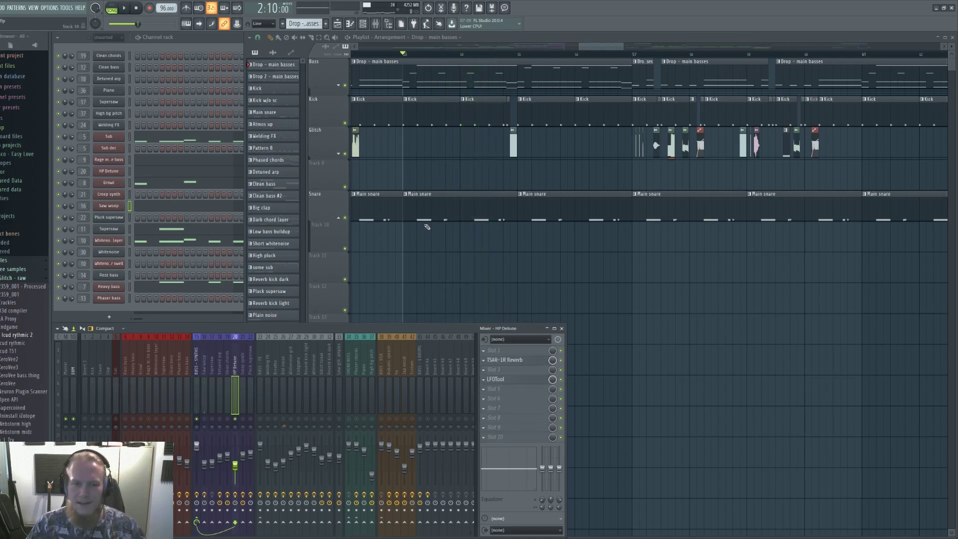
right_click(236, 420)
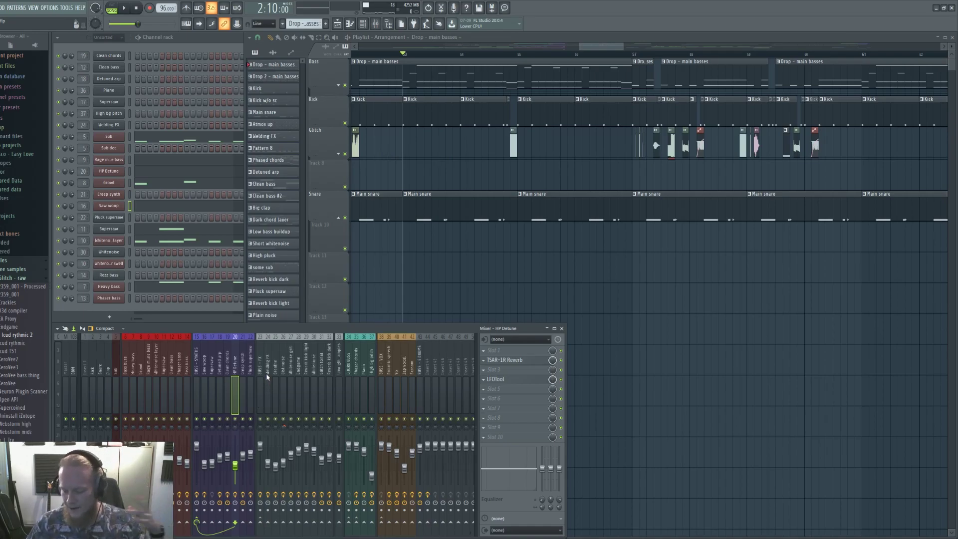
Play the full drop from 2:10 with every track sounding and the playlist in front
key(space)
right_click(452, 167)
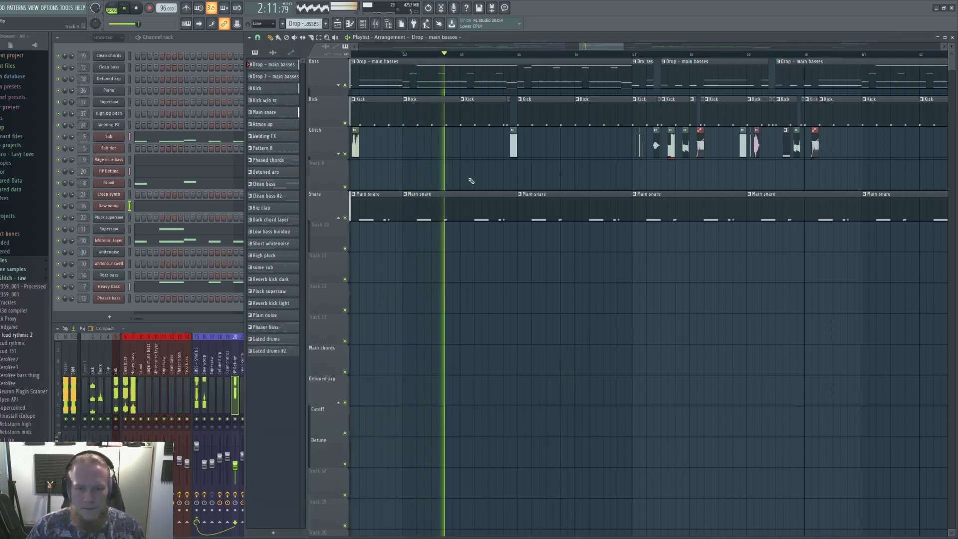
key(space)
Solo the playlist tracks holding Atmos up and its mute automation, and play them from 2:35
scroll(644, 88, down, 4)
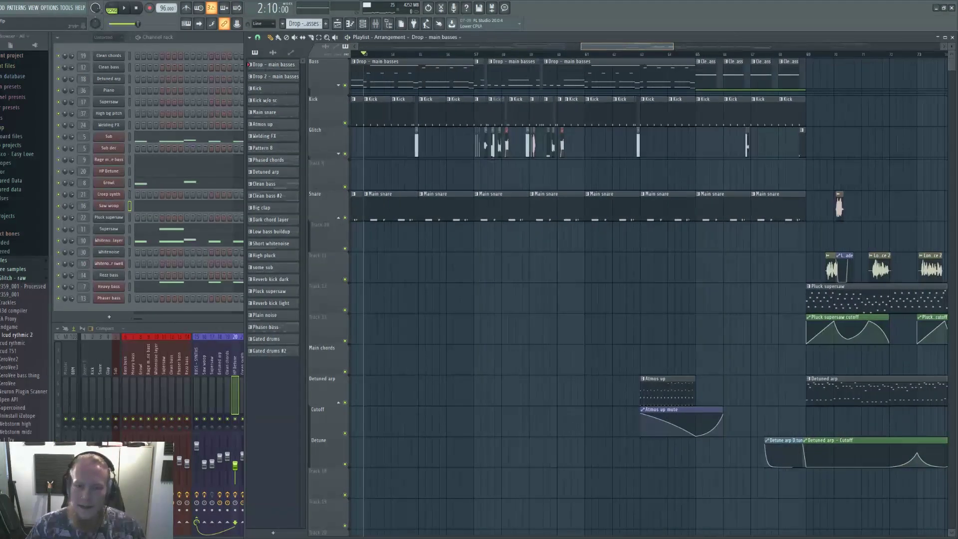
scroll(446, 229, left, 5)
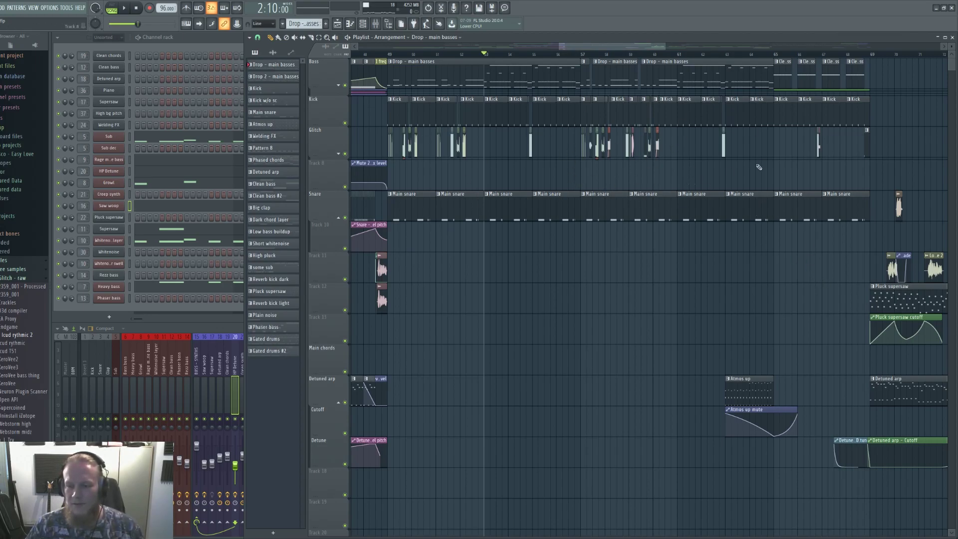
scroll(759, 282, up, 3)
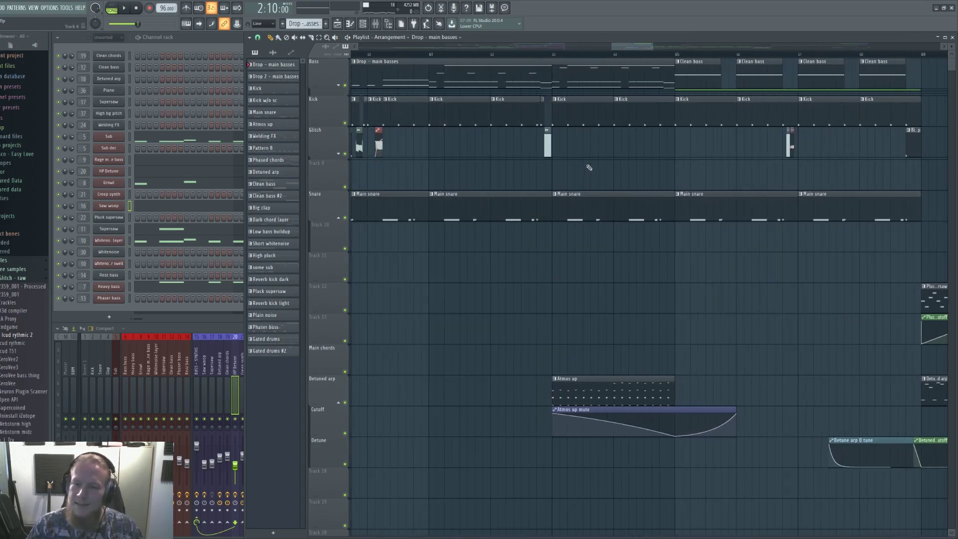
click(557, 55)
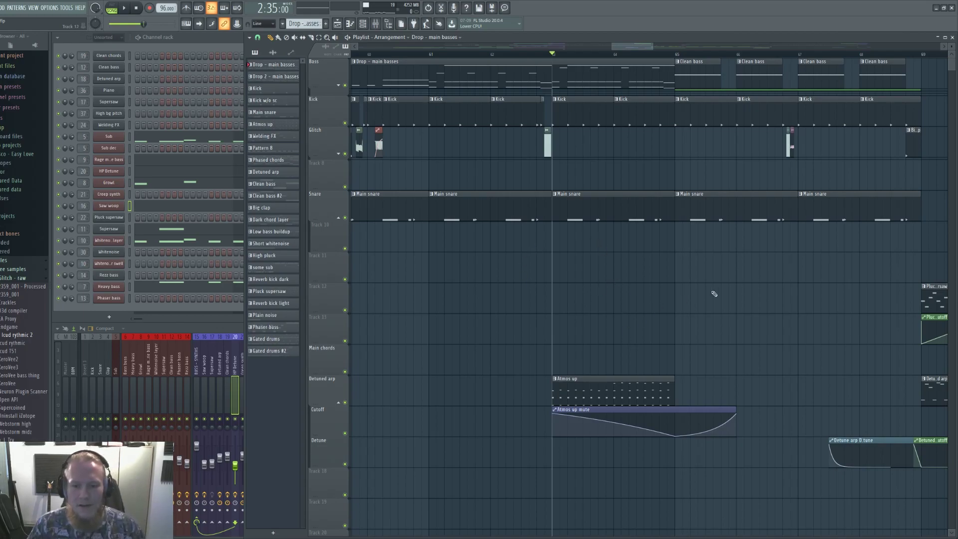
scroll(689, 284, up, 2)
ctrl+click(345, 433)
key(space)
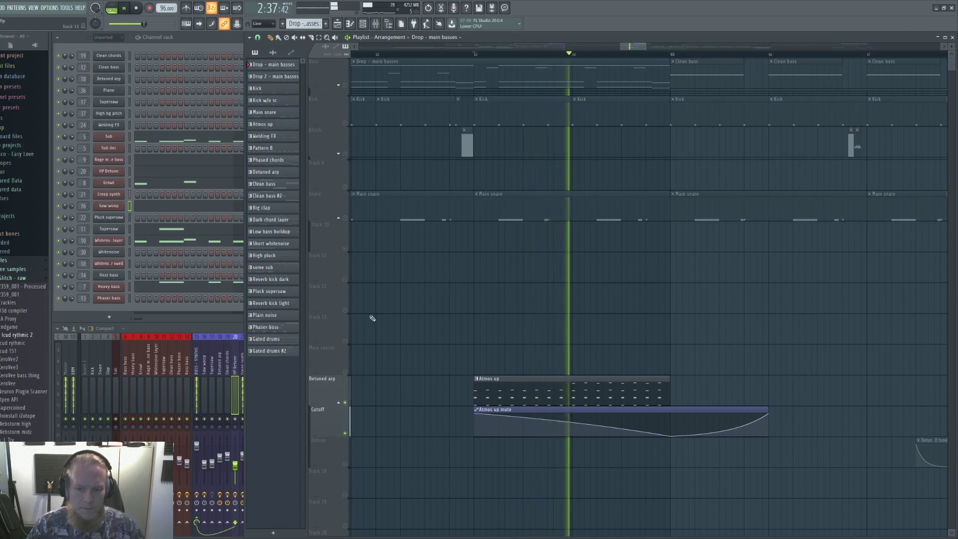
key(space)
Restore all playlist tracks and play the full mix from 2:35 into the Clean bass section
ctrl+click(346, 402)
ctrl+click(345, 403)
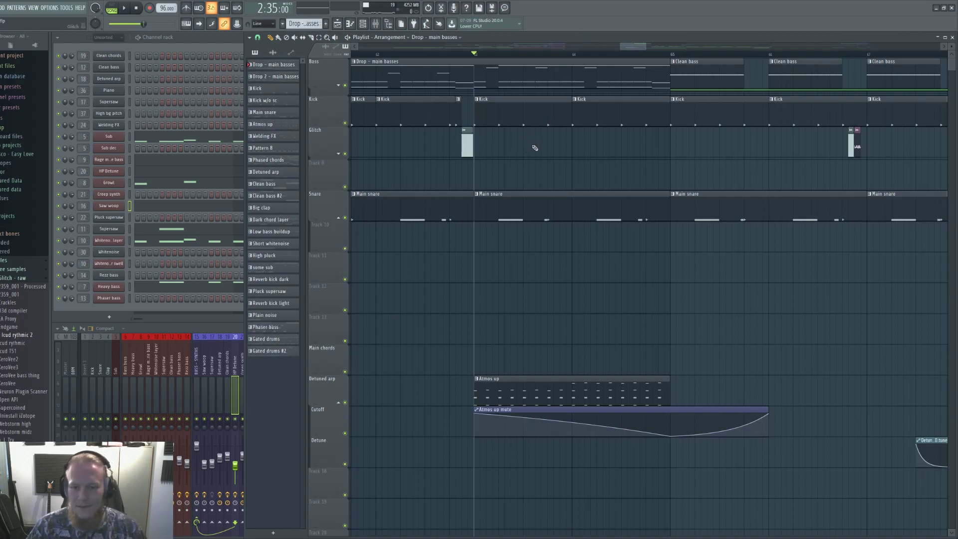
key(space)
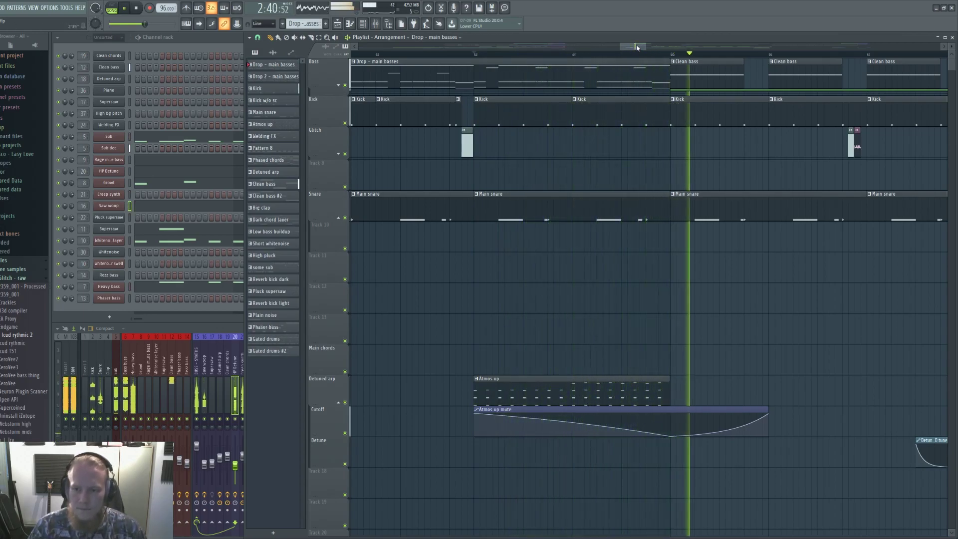
key(space)
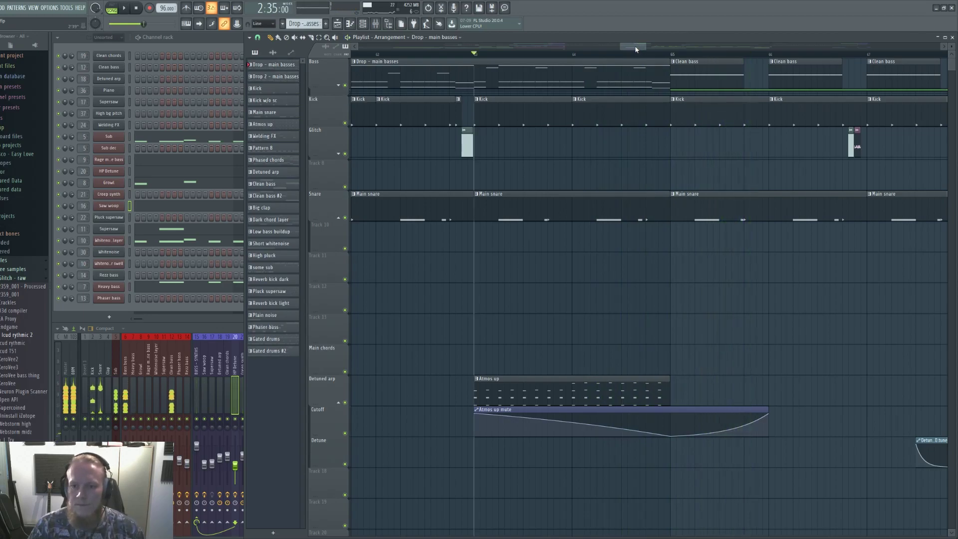
Select the Drop 2 - main basses pattern at the second drop and play the song from 4:00
scroll(638, 45, down, 5)
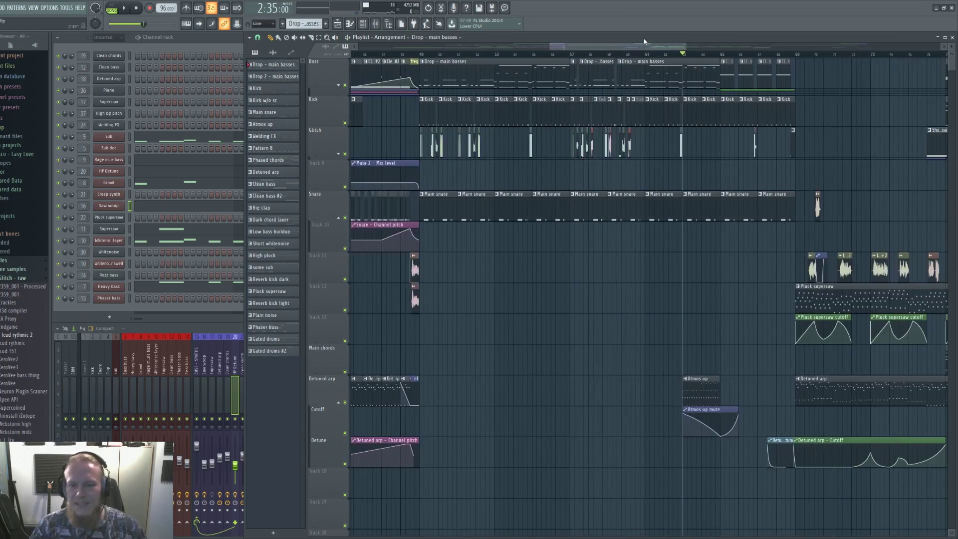
drag(654, 47, 826, 25)
scroll(536, 282, up, 3)
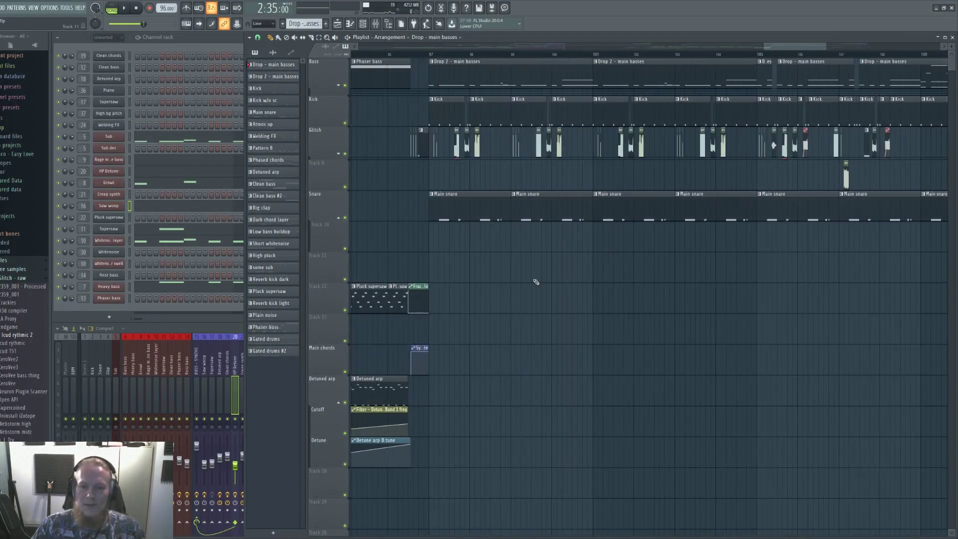
click(460, 80)
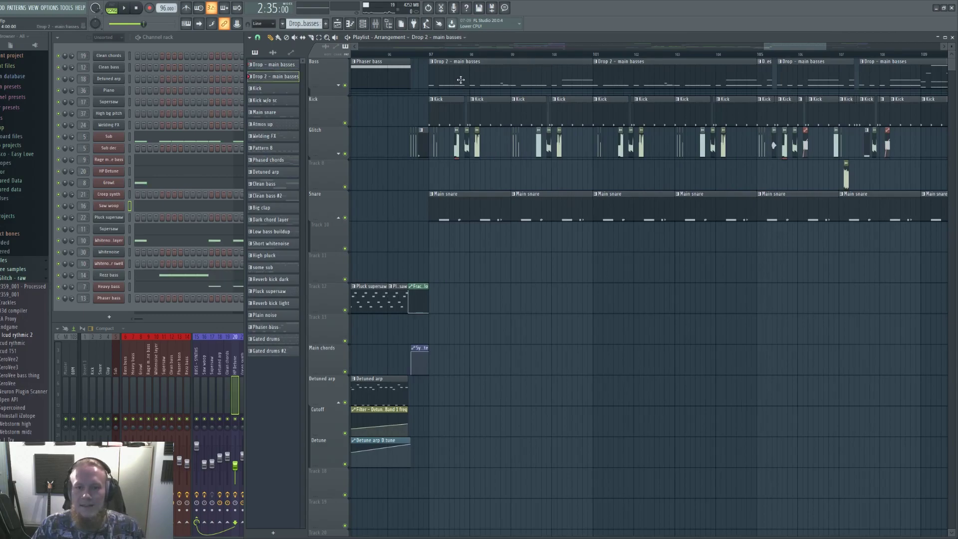
click(431, 57)
key(space)
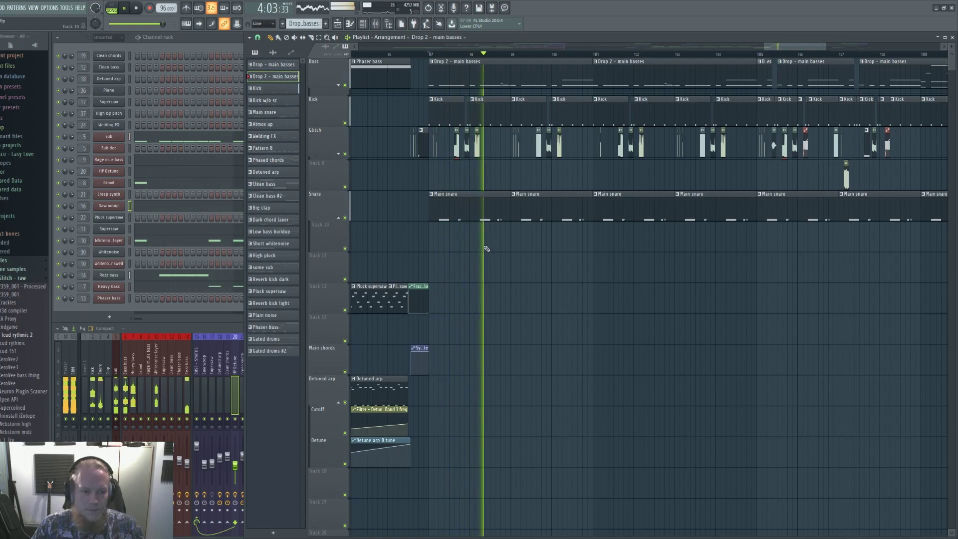
key(space)
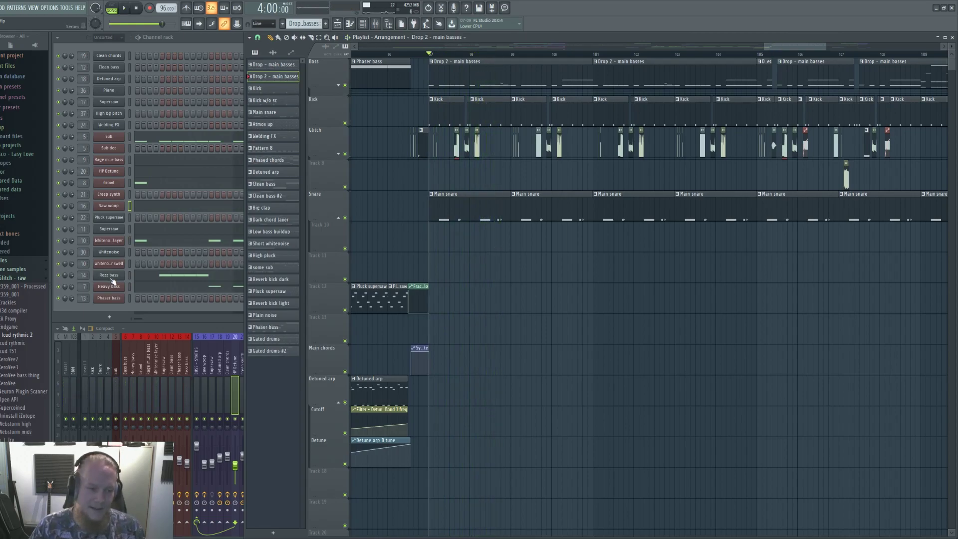
Inspect the Rezz bass synth's oscillators and effects, switching its distortion off and on to compare the sound
click(111, 278)
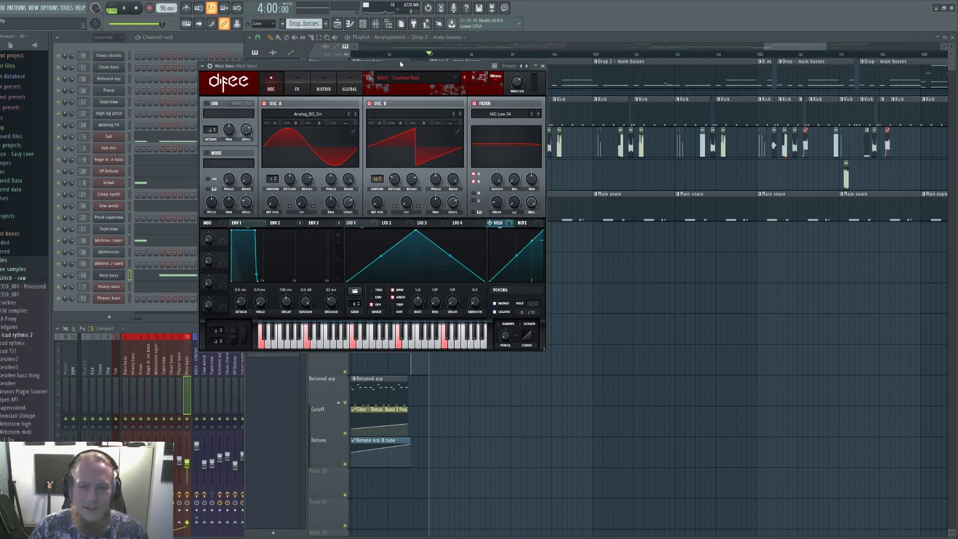
drag(397, 66, 433, 68)
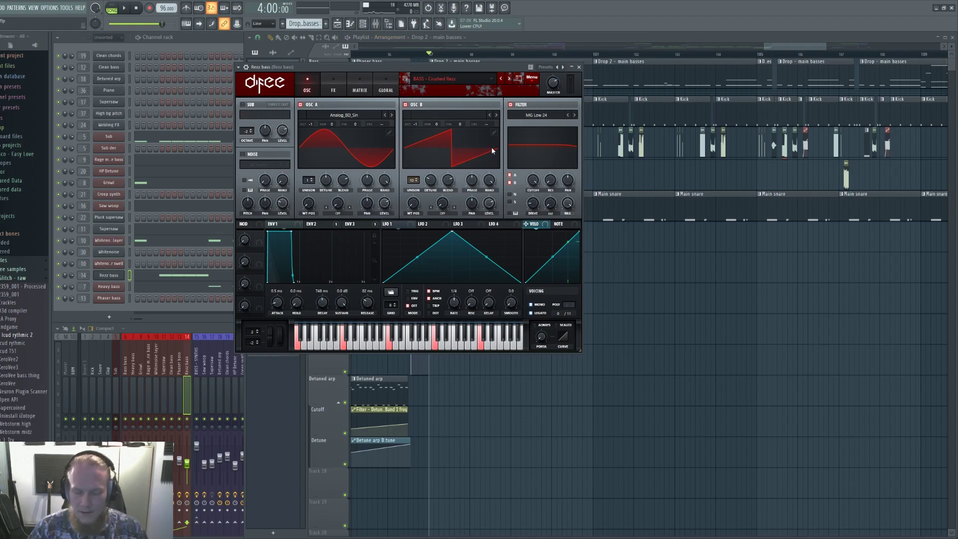
click(333, 85)
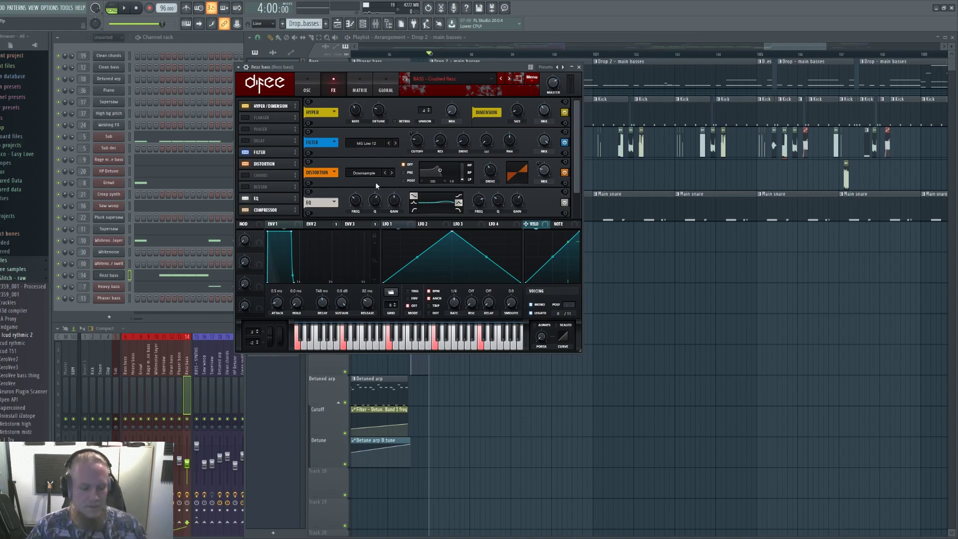
click(564, 172)
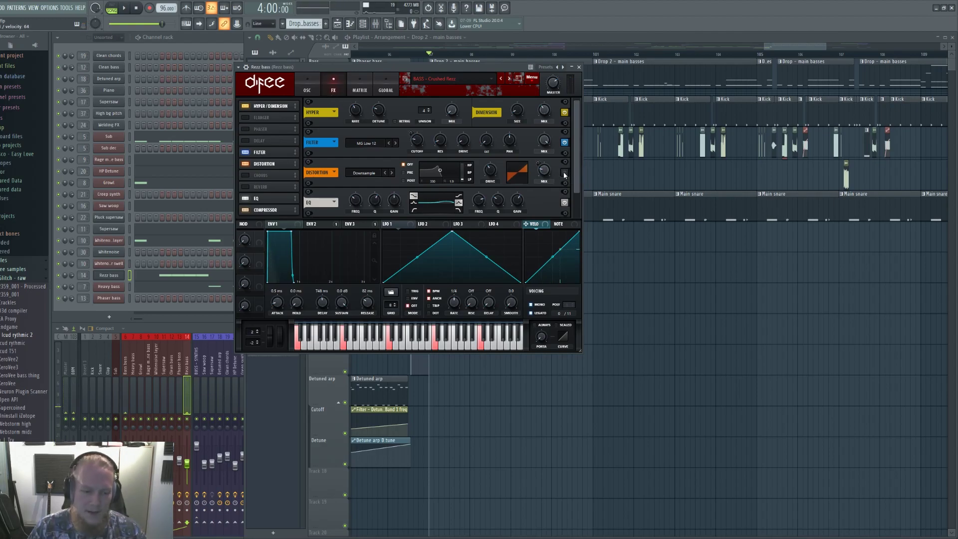
click(564, 172)
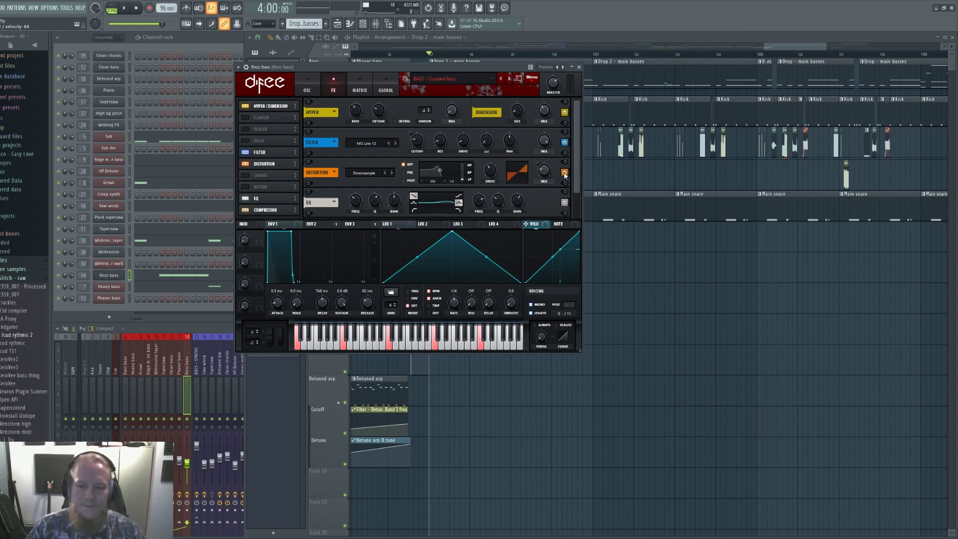
Inspect the Rezz bass mixer track's Fruity parametric EQ 2 and Sausage Fattener alongside the synth's oscillators, closing each window
click(192, 392)
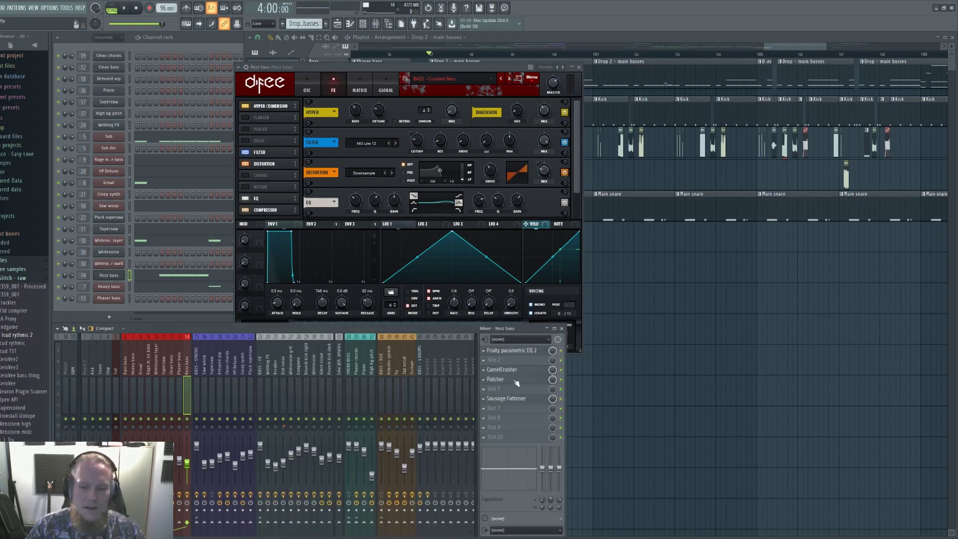
click(530, 350)
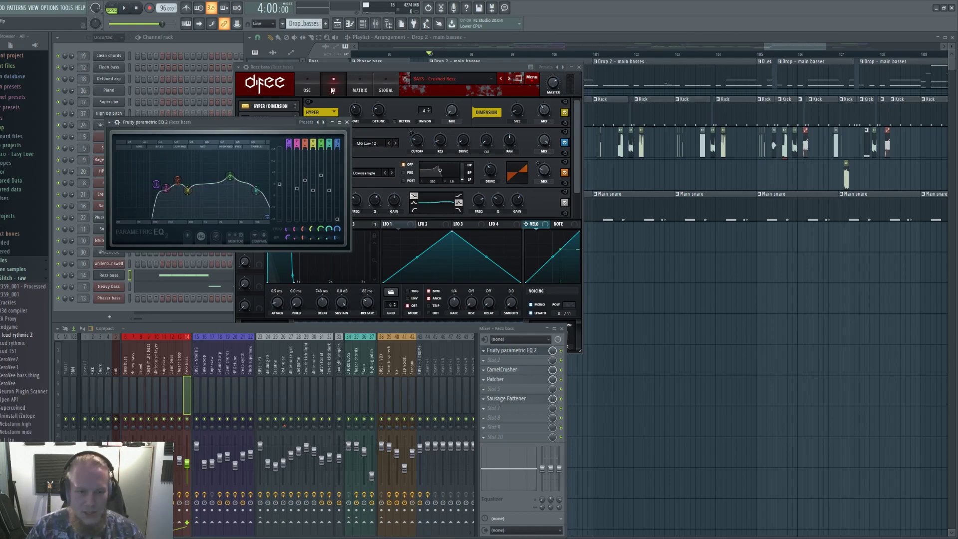
click(307, 86)
click(205, 122)
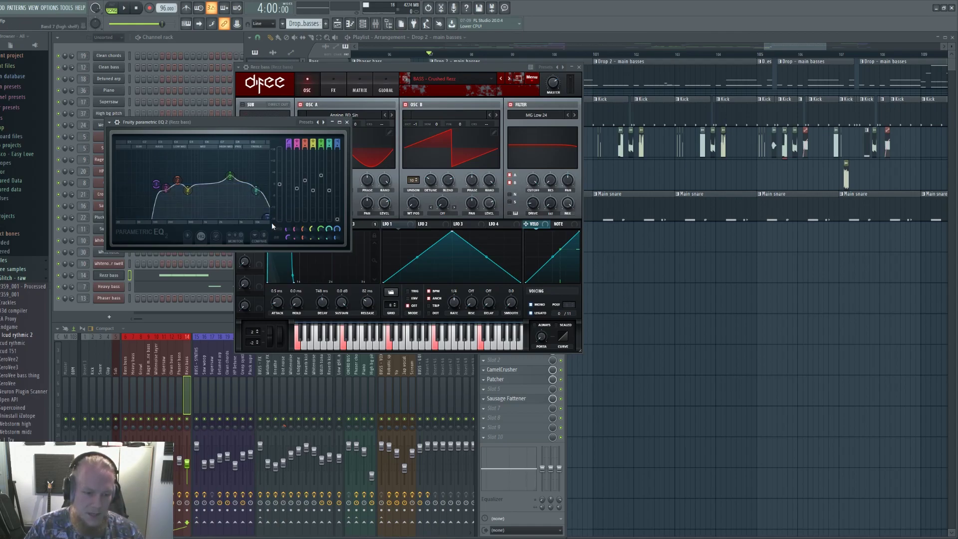
click(506, 399)
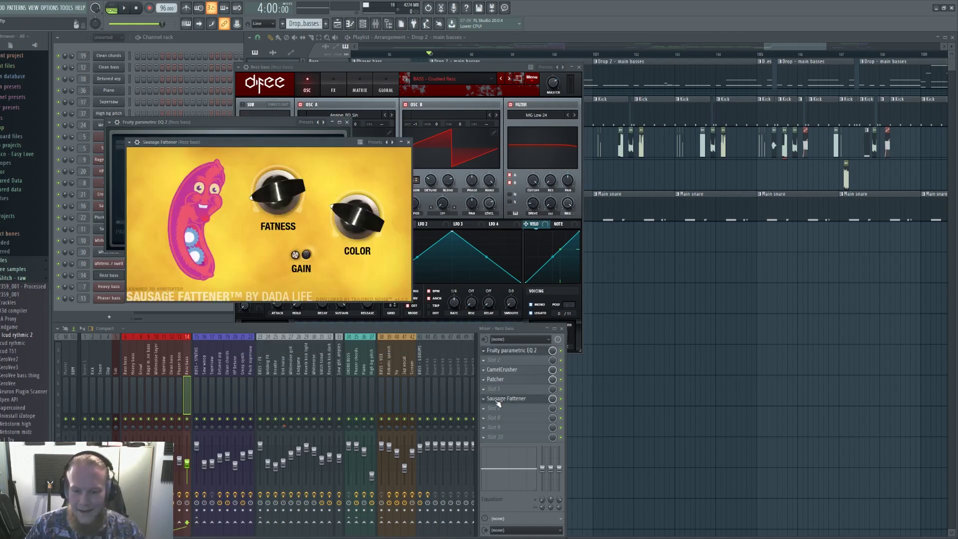
click(409, 142)
click(347, 122)
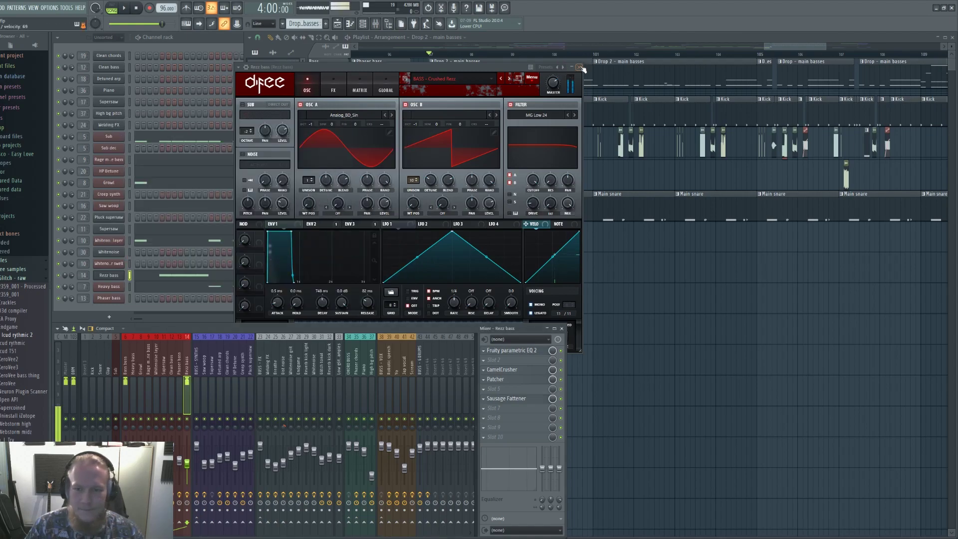
click(579, 66)
Review the arrangement of the whole song in the playlist, from the intro to the second drop
scroll(589, 175, down, 5)
right_click(561, 248)
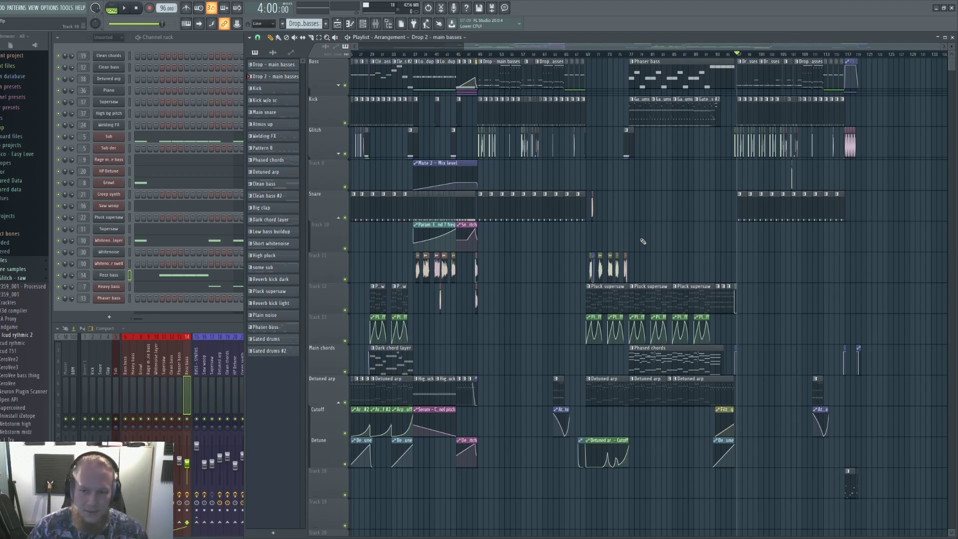
scroll(686, 183, up, 2)
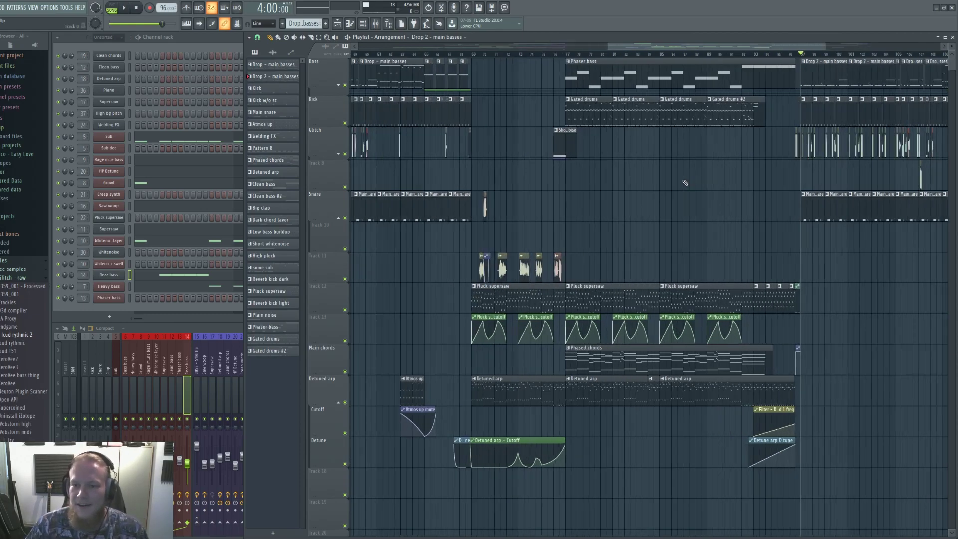
scroll(728, 215, down, 3)
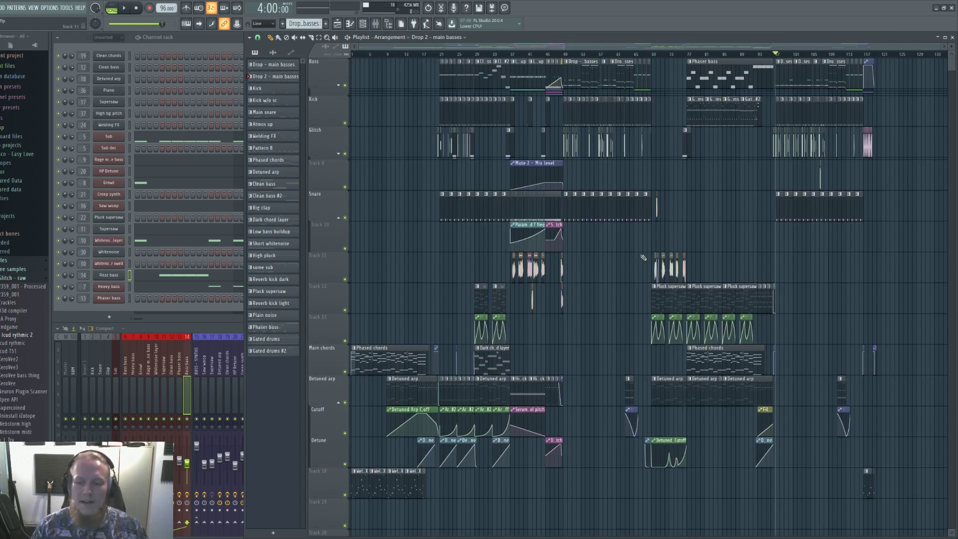